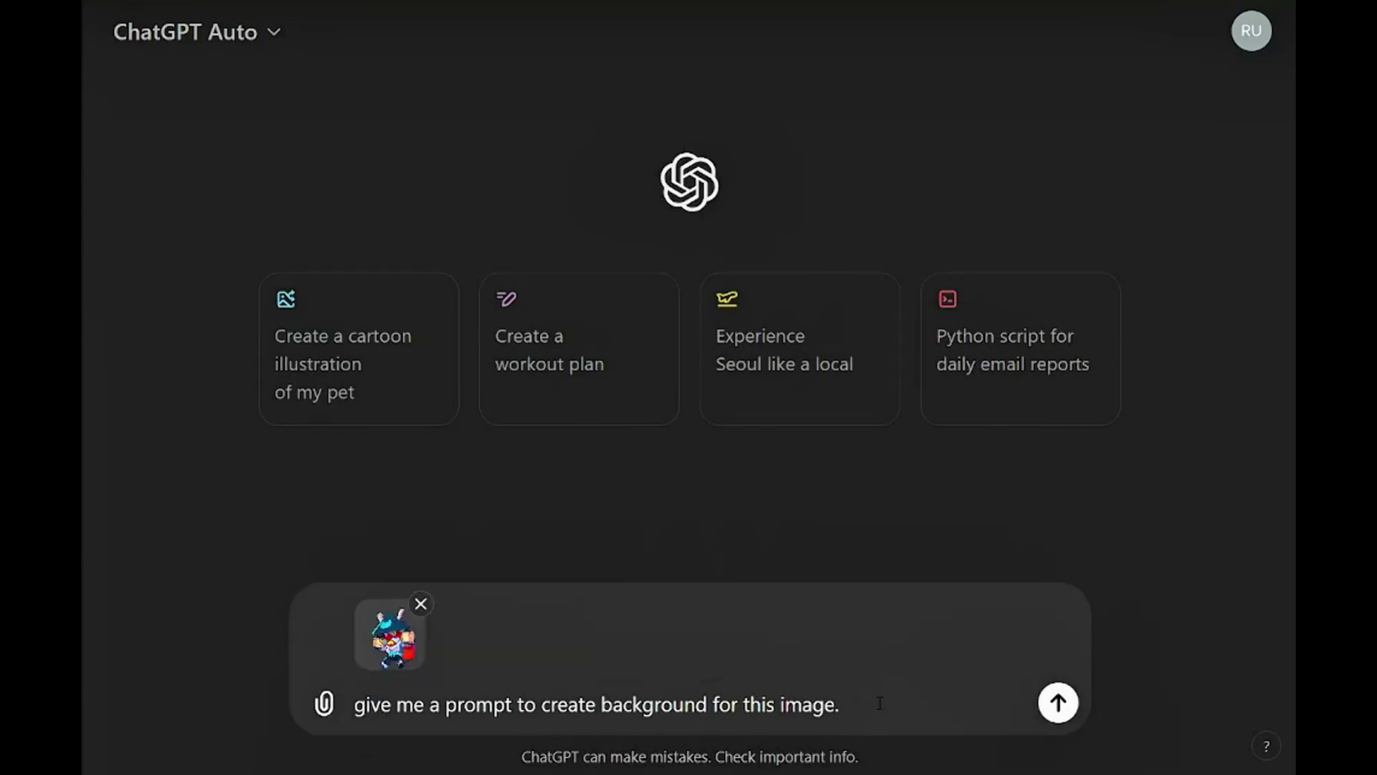
# - Send ChatGPT the request for a background prompt matching the attached character image, and select the prompt text it returns
pyautogui.click(1058, 702)
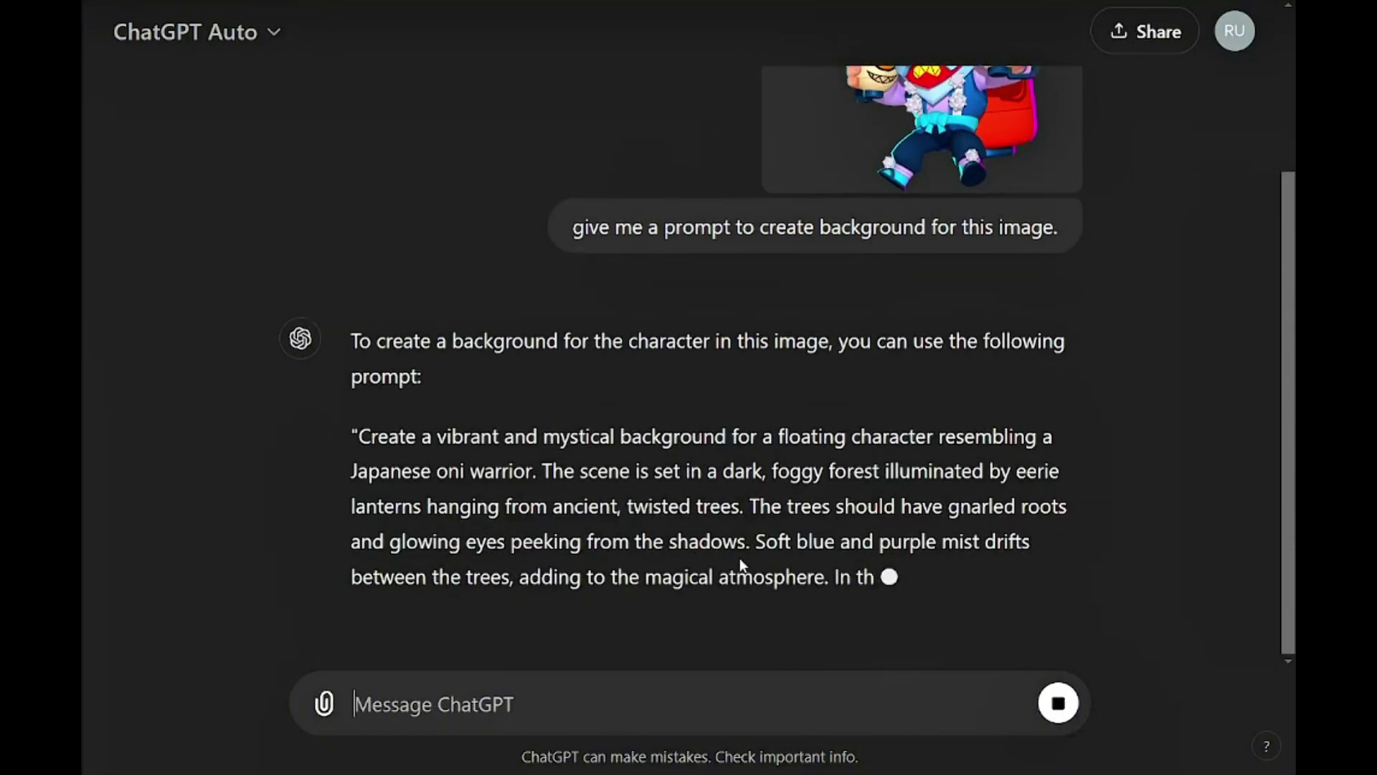
pyautogui.moveTo(550, 523); pyautogui.dragTo(384, 225)
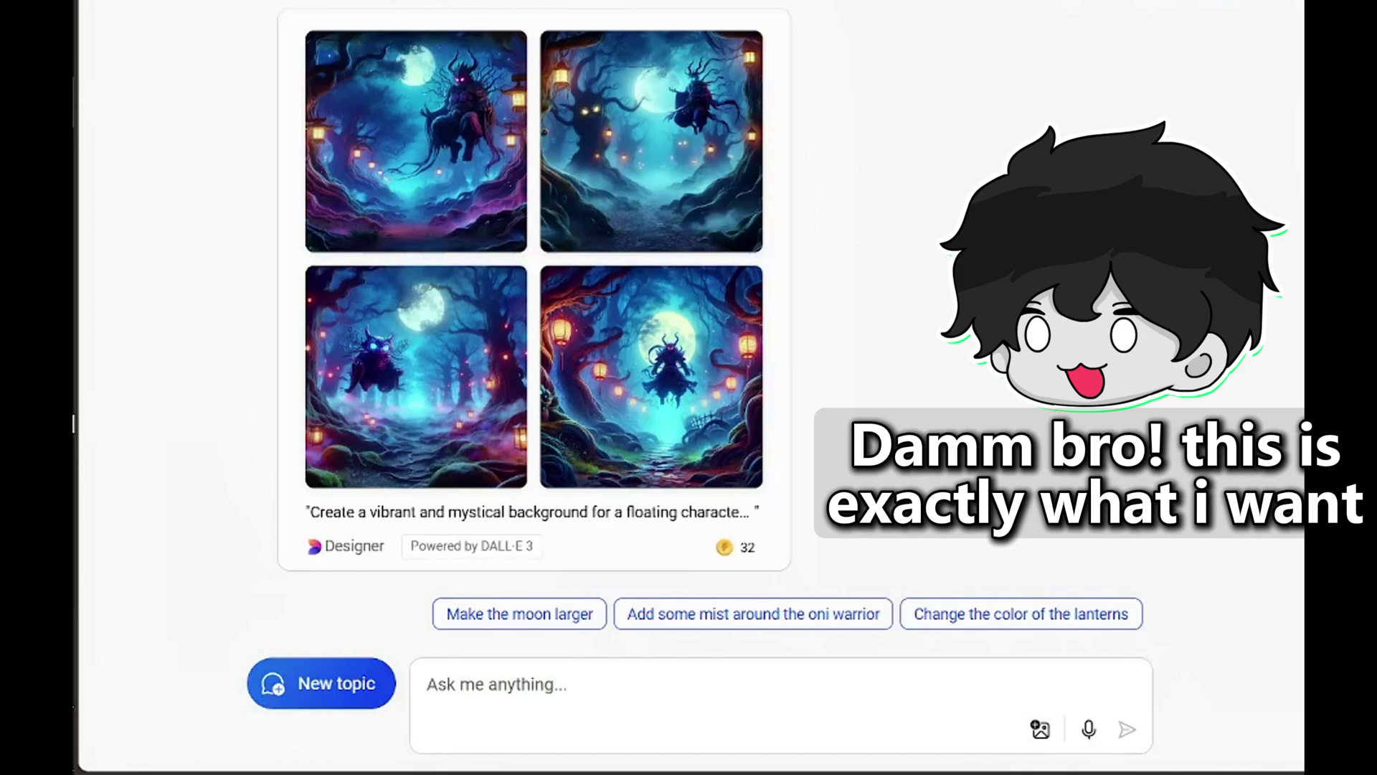
# - In Copilot, convert the lower-right generated image of the moonlit lantern forest to landscape format and accept the result
pyautogui.click(666, 394)
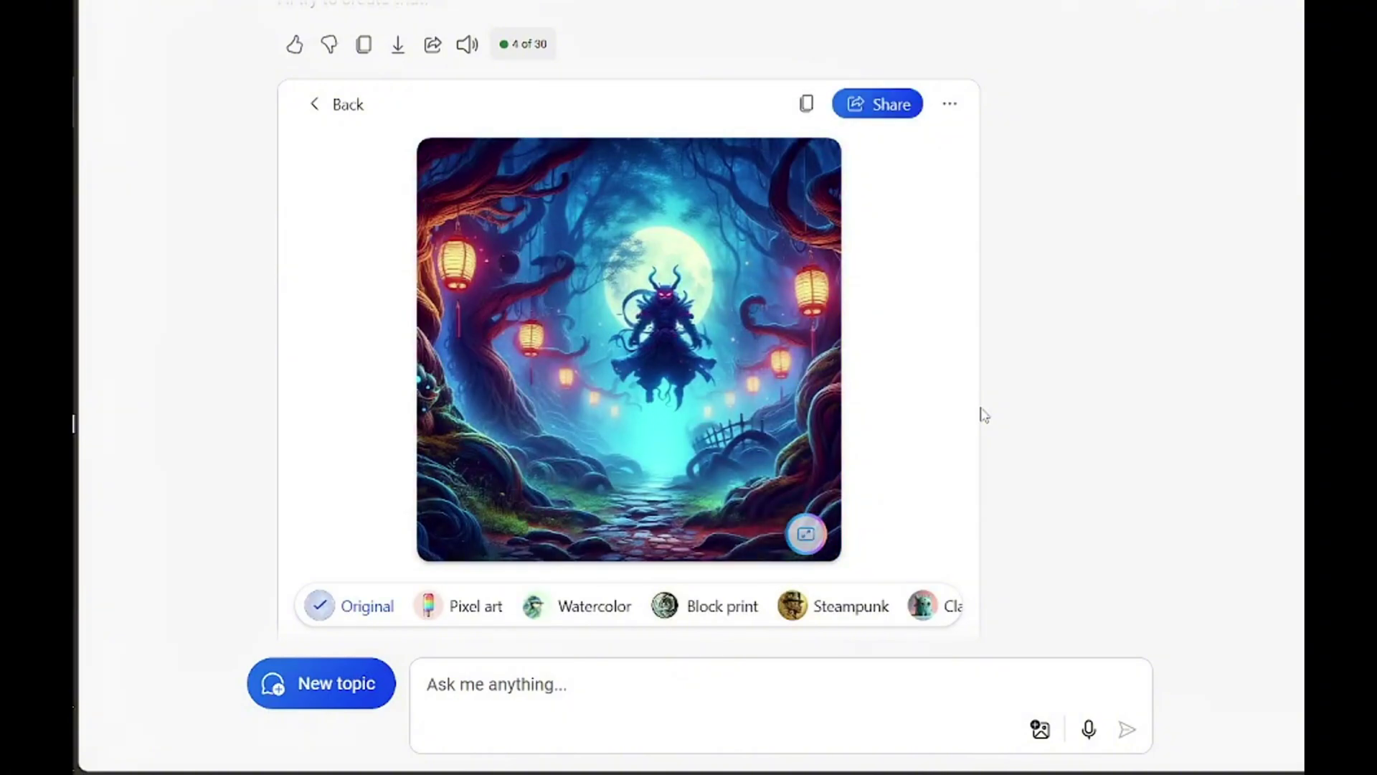
pyautogui.click(805, 535)
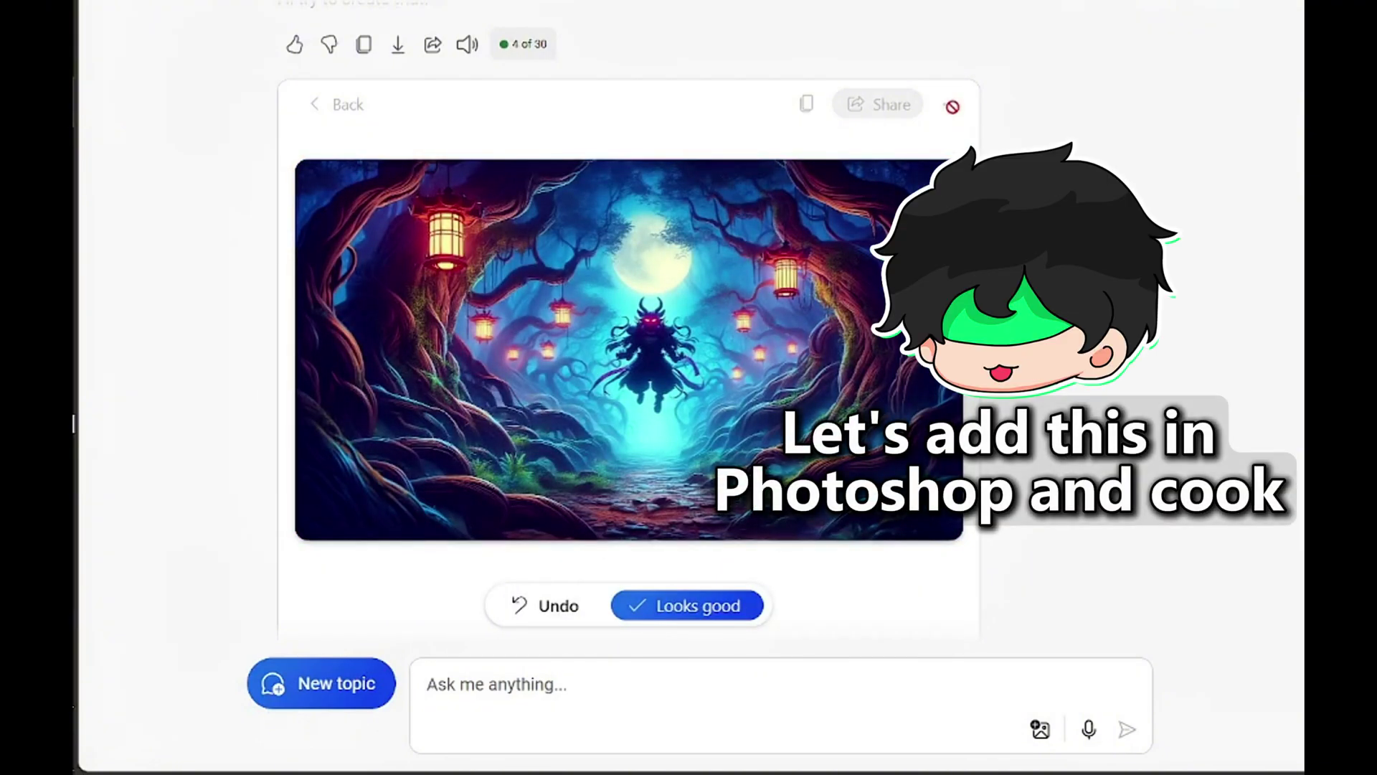
pyautogui.click(718, 611)
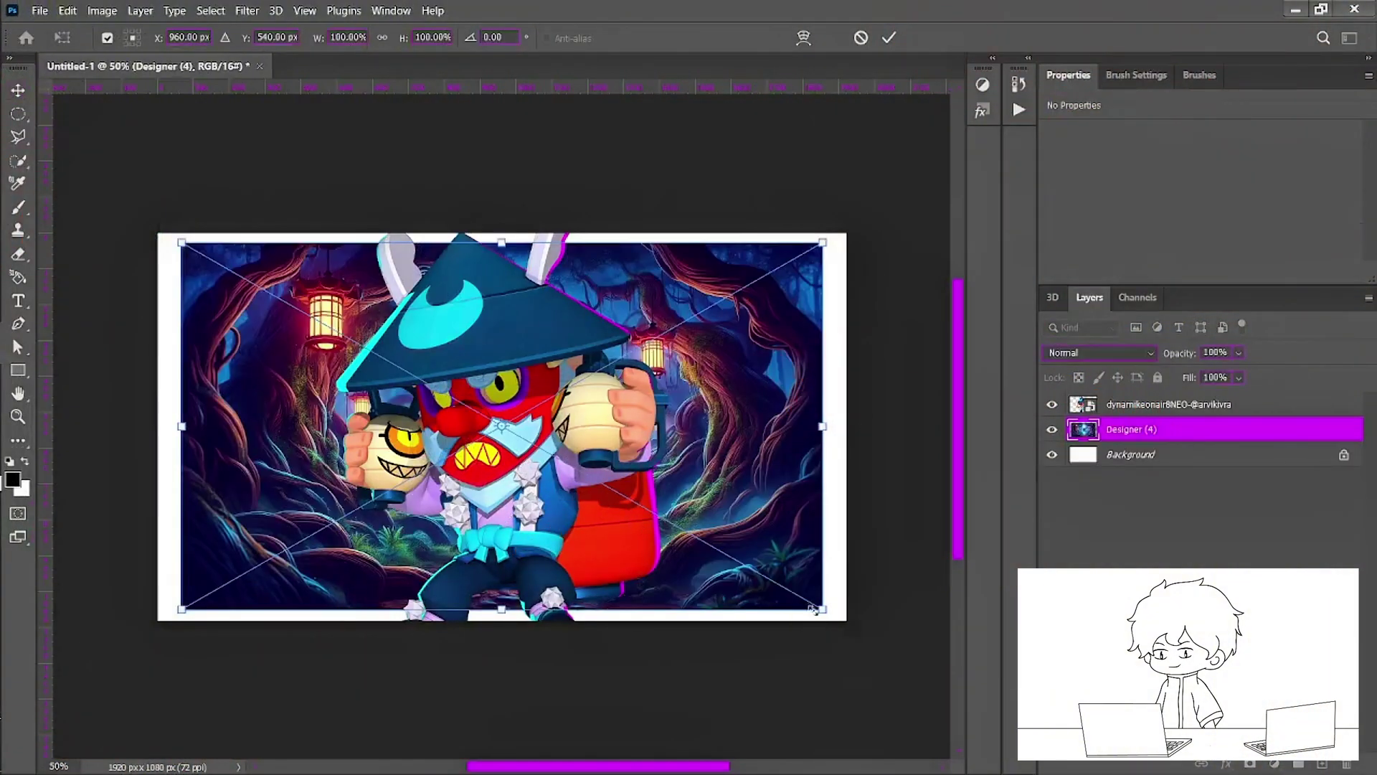
# - In Photoshop, enlarge the placed Designer (4) forest image behind the character to about 2735 × 1563 px, covering the canvas
pyautogui.moveTo(823, 609); pyautogui.dragTo(943, 678)
pyautogui.moveTo(780, 513)
pyautogui.mouseDown()
pyautogui.moveTo(780, 555)
pyautogui.moveTo(780, 536)
pyautogui.mouseUp()
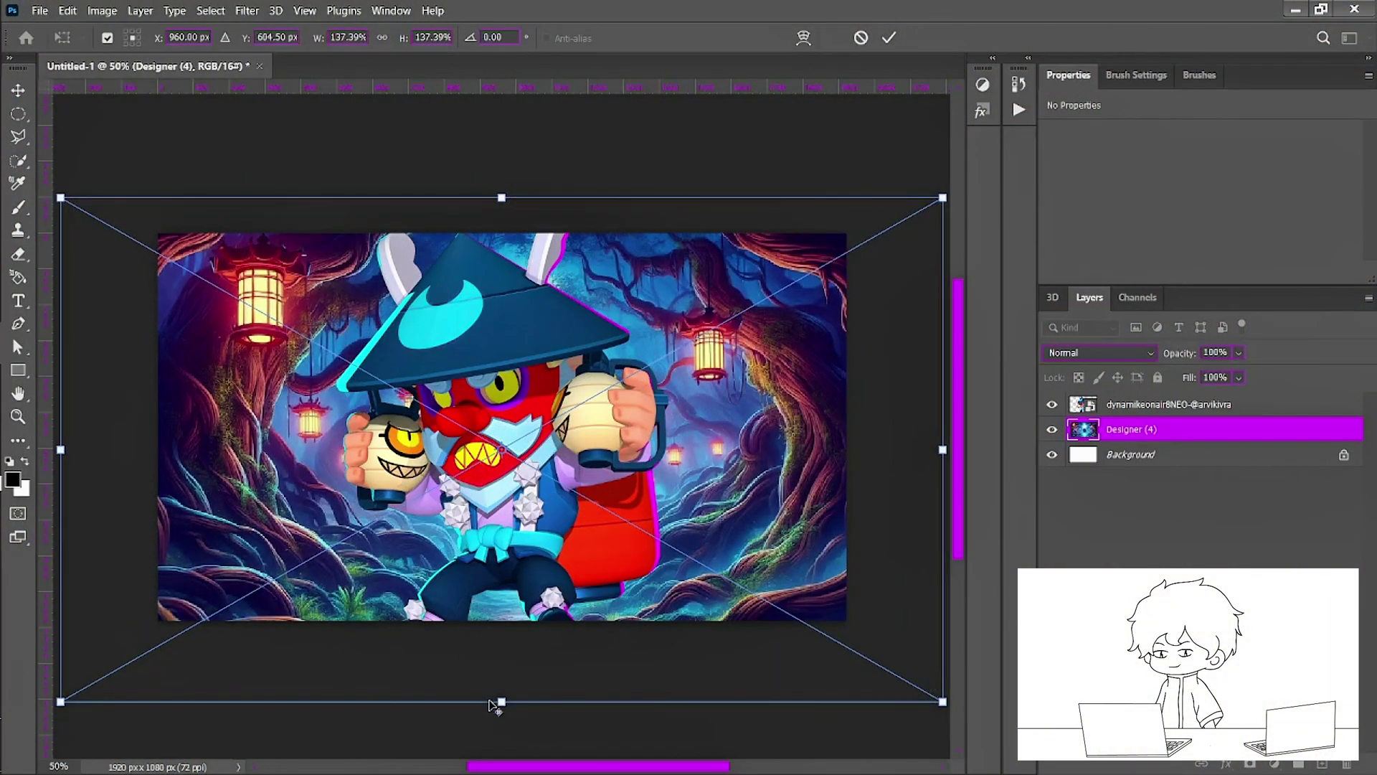
pyautogui.moveTo(501, 702); pyautogui.dragTo(505, 730)
pyautogui.moveTo(615, 586); pyautogui.dragTo(614, 614)
pyautogui.press('Return')
pyautogui.scroll(1, 615, 618)
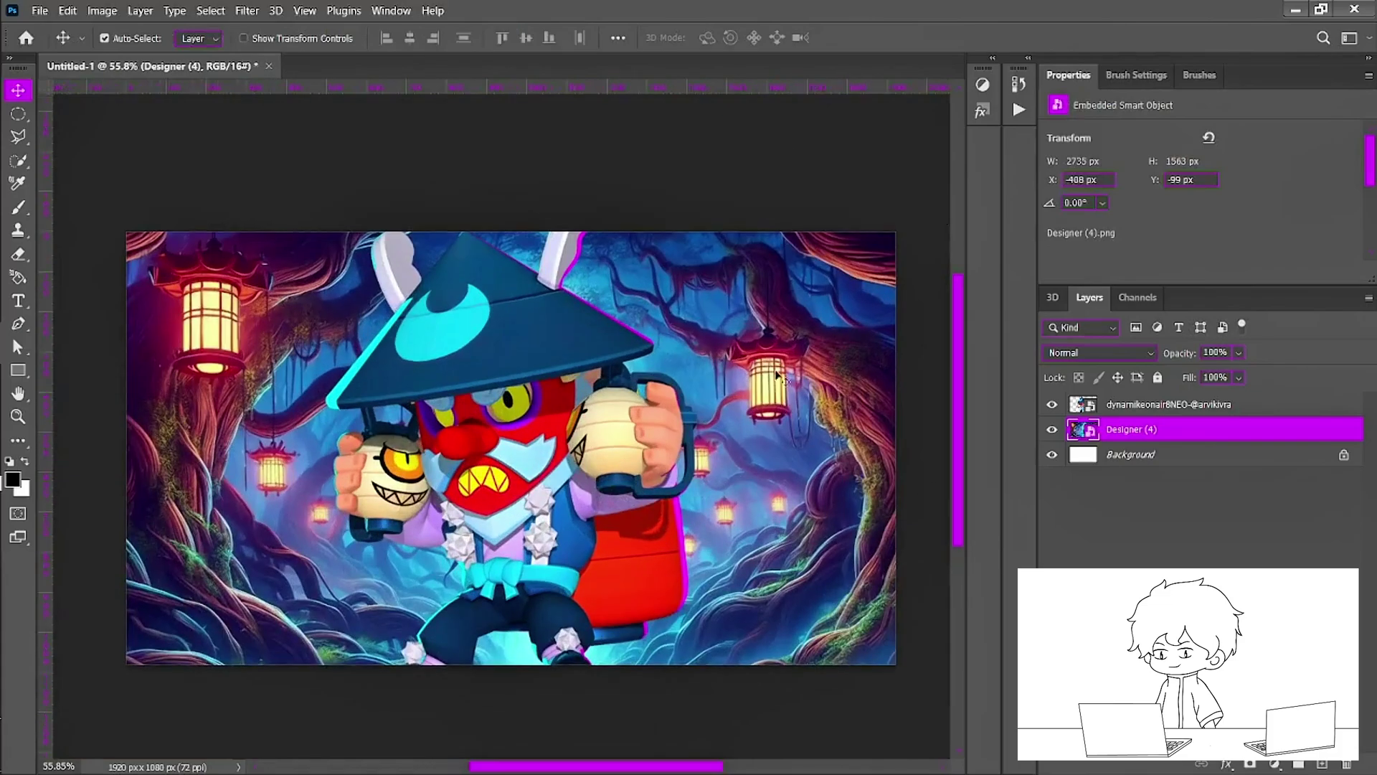
# - Scale the forest background down to about 2185 × 1249 px and reposition it so it still covers the canvas
pyautogui.scroll(-2, 947, 482)
pyautogui.hotkey('ctrl', 't')
pyautogui.scroll(-3, 790, 623)
pyautogui.moveTo(789, 624); pyautogui.dragTo(733, 592)
pyautogui.moveTo(654, 480); pyautogui.dragTo(655, 452)
pyautogui.press('Return')
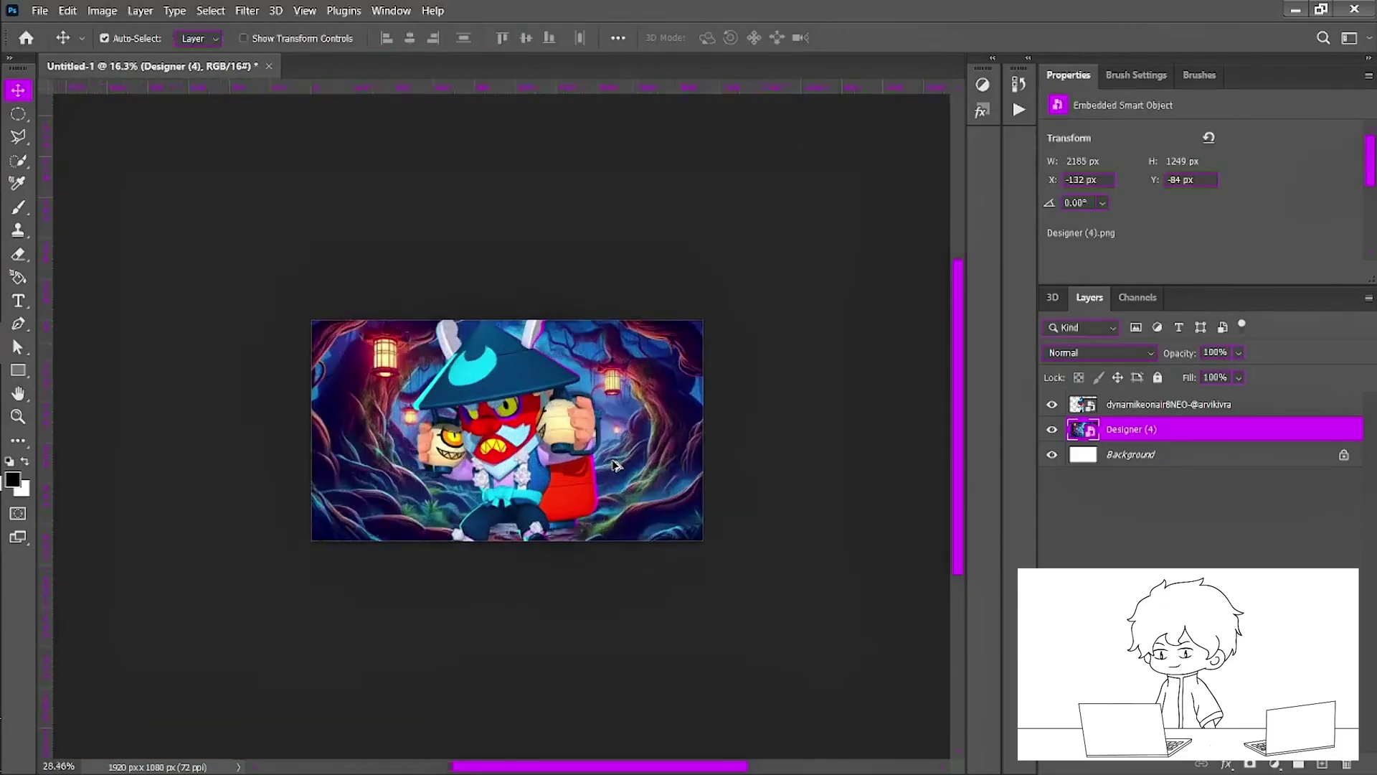
# - Apply Camera Raw to the forest background with Noise Reduction 100, Color Noise Reduction 100, Contrast +27, Highlights +13 and Shadows -26
pyautogui.scroll(3, 615, 464)
pyautogui.moveTo(569, 431); pyautogui.dragTo(568, 430)
pyautogui.click(1132, 429)
pyautogui.click(247, 11)
pyautogui.click(287, 131)
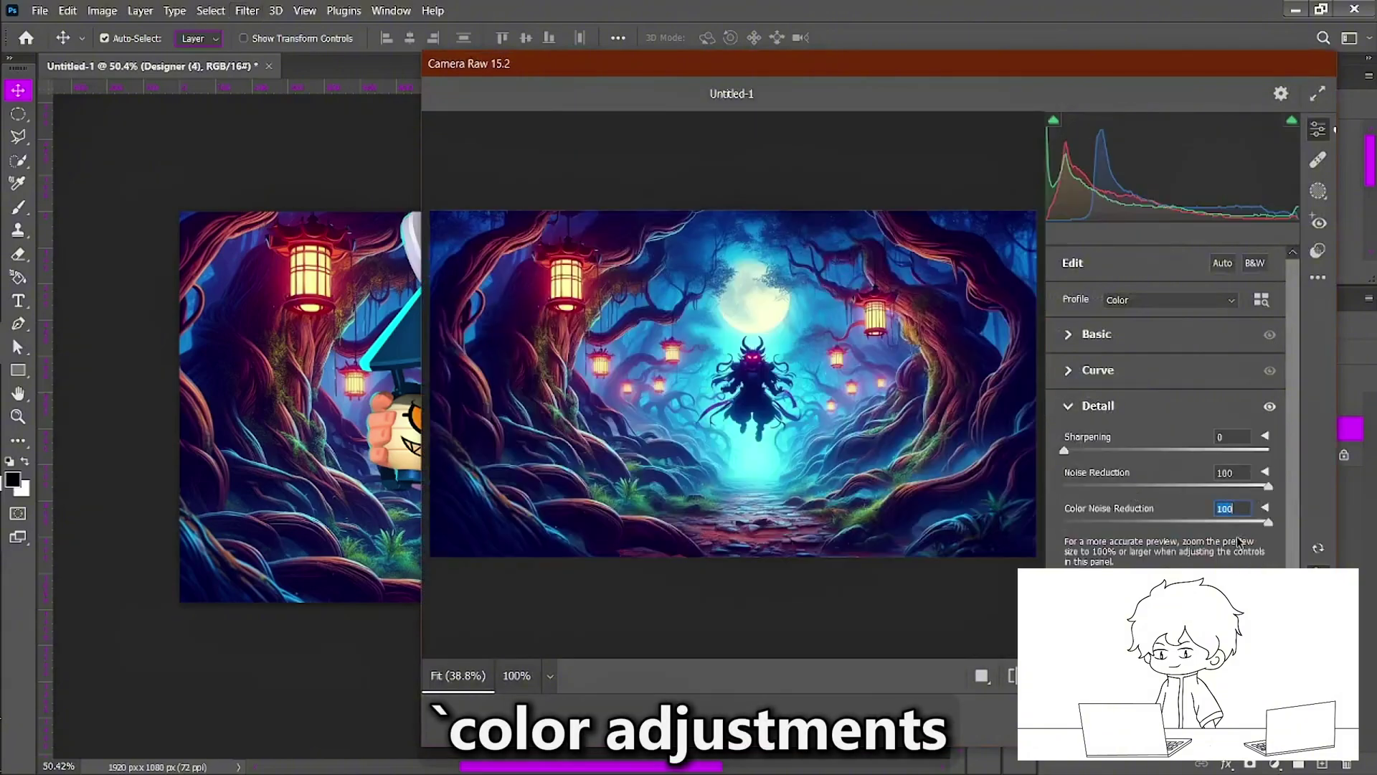
pyautogui.click(1097, 334)
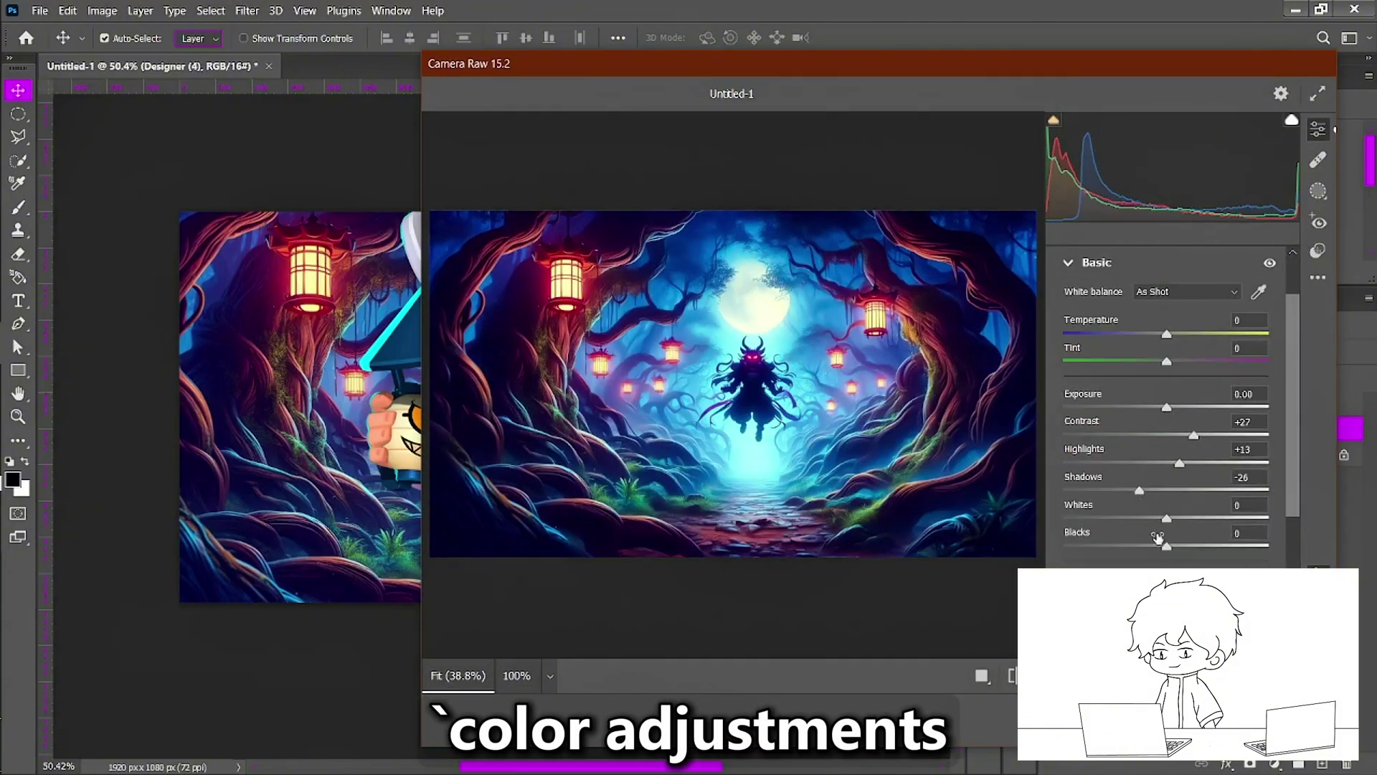
pyautogui.click(1097, 263)
pyautogui.click(1300, 719)
# - Move the forest background down about 42 px within the canvas
pyautogui.scroll(-5, 569, 432)
pyautogui.scroll(5, 569, 451)
pyautogui.moveTo(806, 496)
pyautogui.mouseDown()
pyautogui.moveTo(806, 543)
pyautogui.moveTo(805, 512)
pyautogui.mouseUp()
pyautogui.scroll(-3, 718, 487)
# - Give the character layer a 4 px white outside stroke, an outer glow and a red-orange Linear Dodge (Add) inner glow
pyautogui.doubleClick(1304, 406)
pyautogui.click(716, 347)
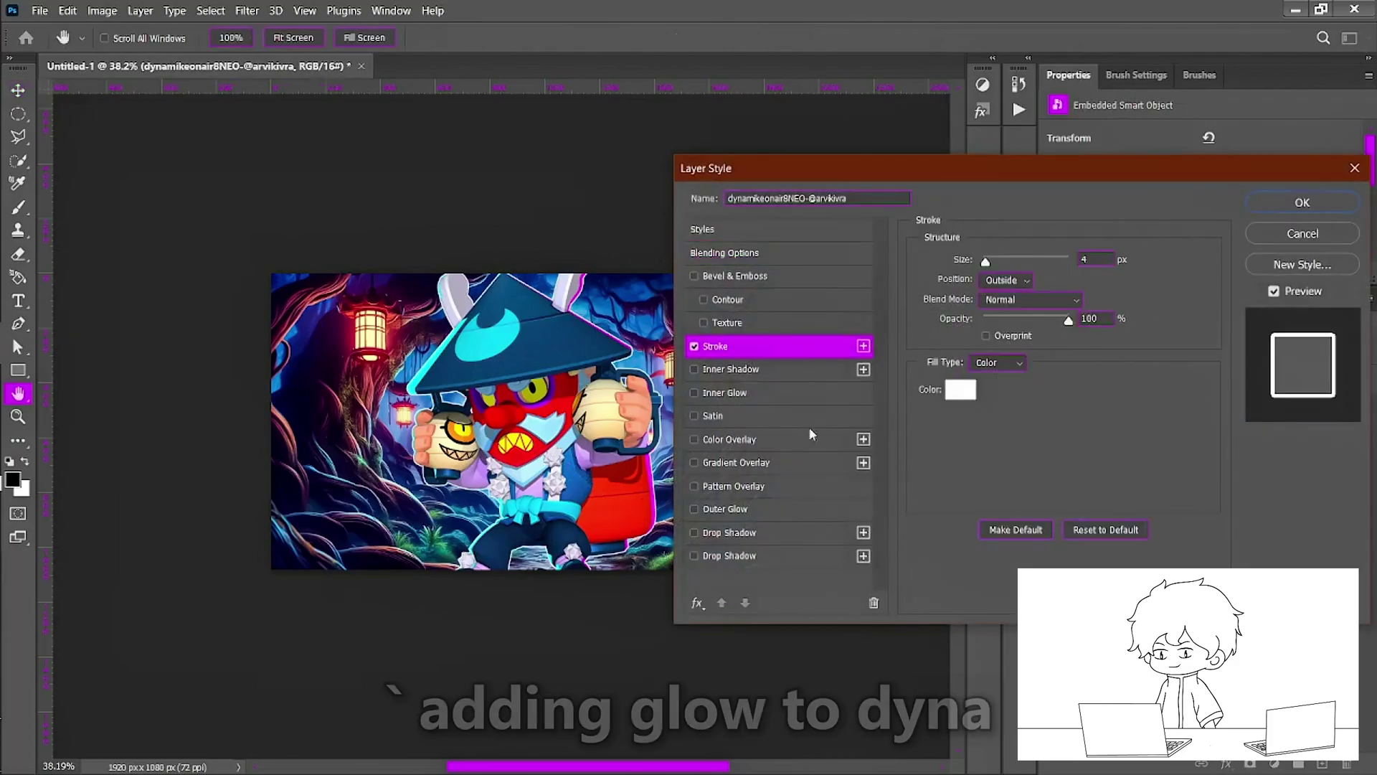
pyautogui.click(725, 393)
pyautogui.click(728, 509)
pyautogui.click(725, 393)
pyautogui.click(962, 325)
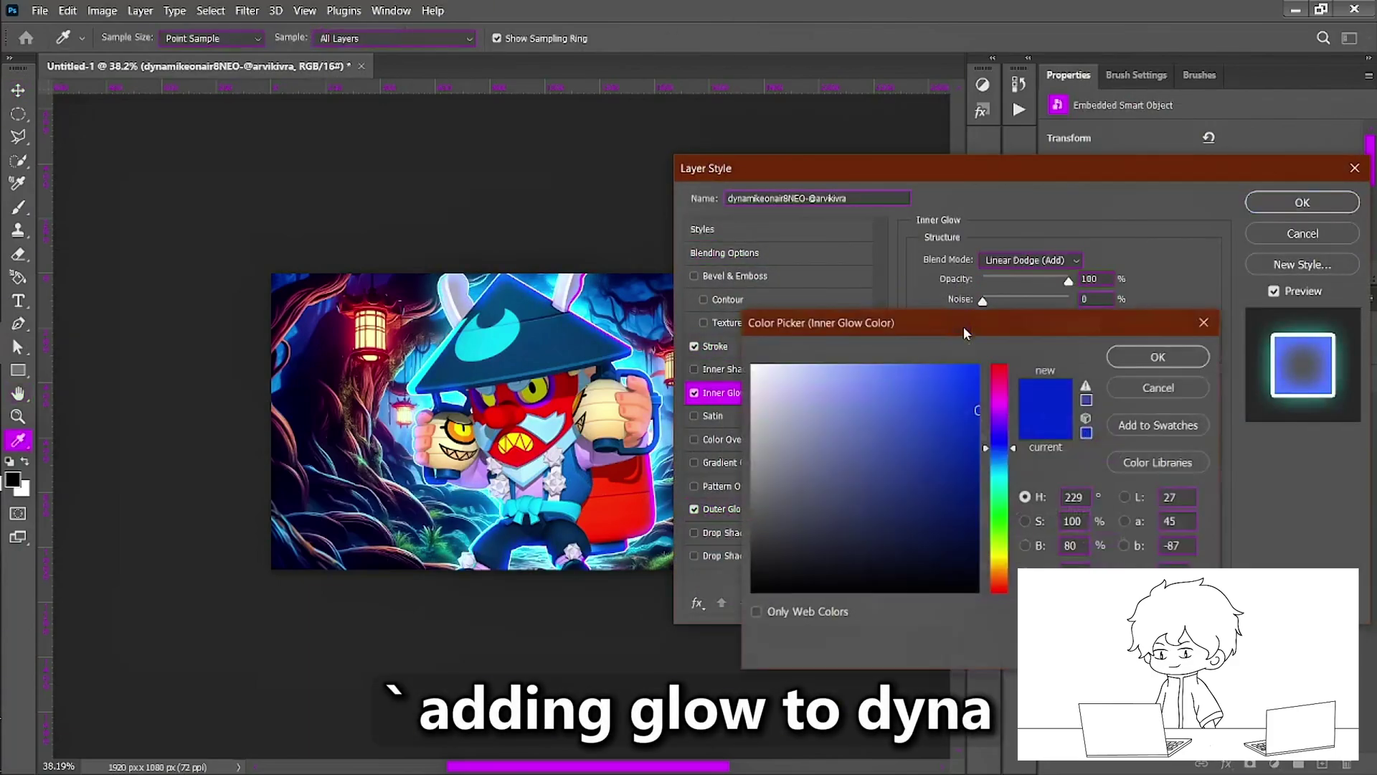
pyautogui.moveTo(1002, 452); pyautogui.dragTo(1002, 586)
pyautogui.press('Return')
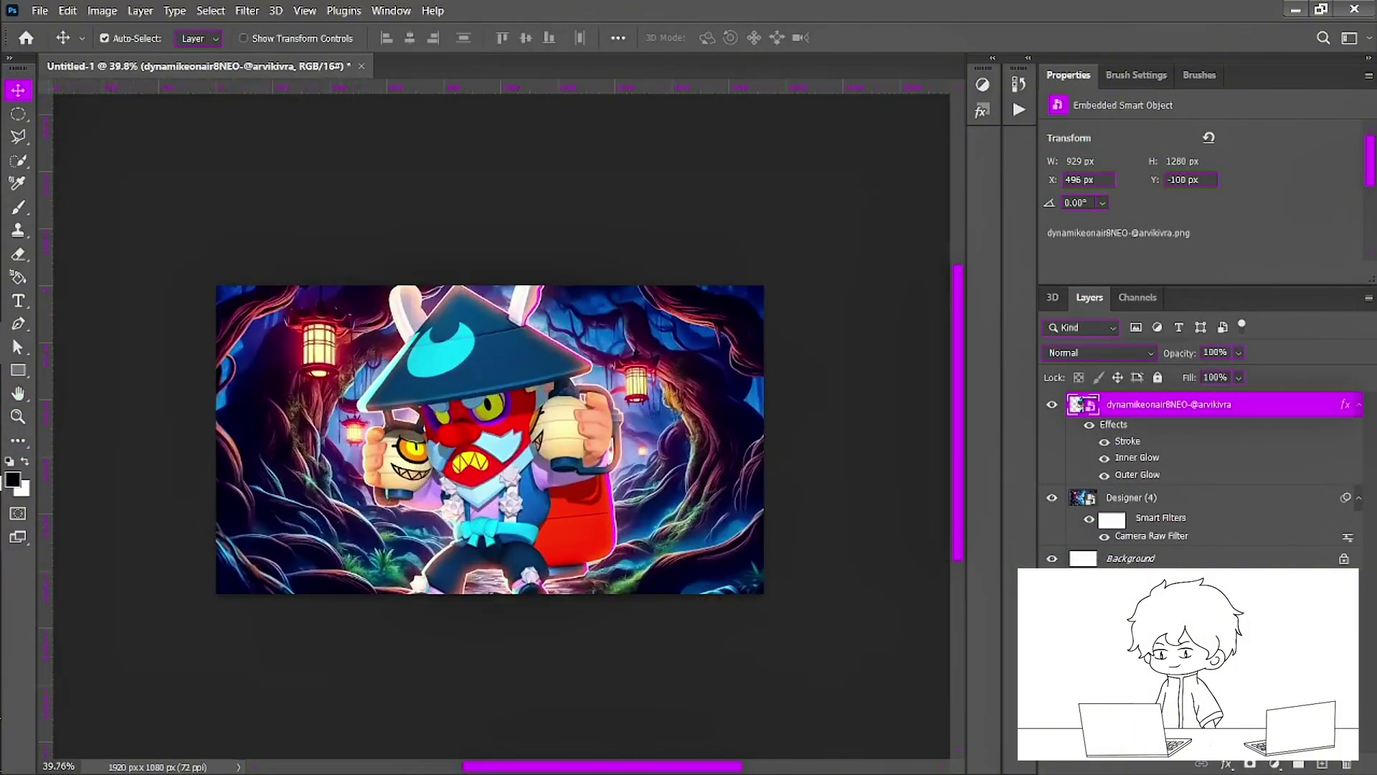
# - Add a darkening Curves adjustment above the forest background and invert its mask to black
pyautogui.click(1132, 497)
pyautogui.click(1274, 764)
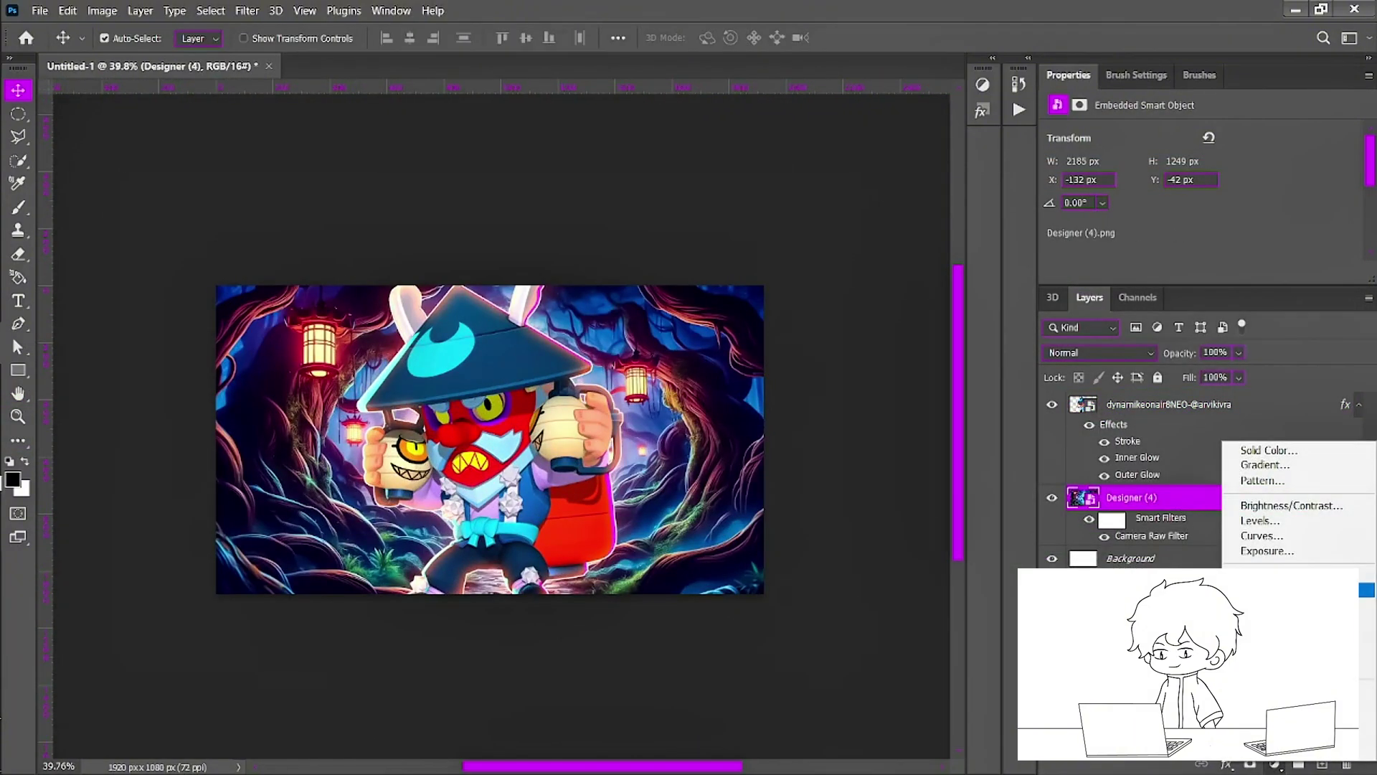
pyautogui.click(1262, 535)
pyautogui.moveTo(1320, 191)
pyautogui.mouseDown()
pyautogui.moveTo(1326, 301)
pyautogui.moveTo(1373, 183)
pyautogui.moveTo(1346, 359)
pyautogui.mouseUp()
pyautogui.hotkey('ctrl', 'i')
# - Paint white on the Curves mask with a soft 419 px brush at 100% flow, darkening the scene's sides and lower edge
pyautogui.press('b')
pyautogui.press('x')
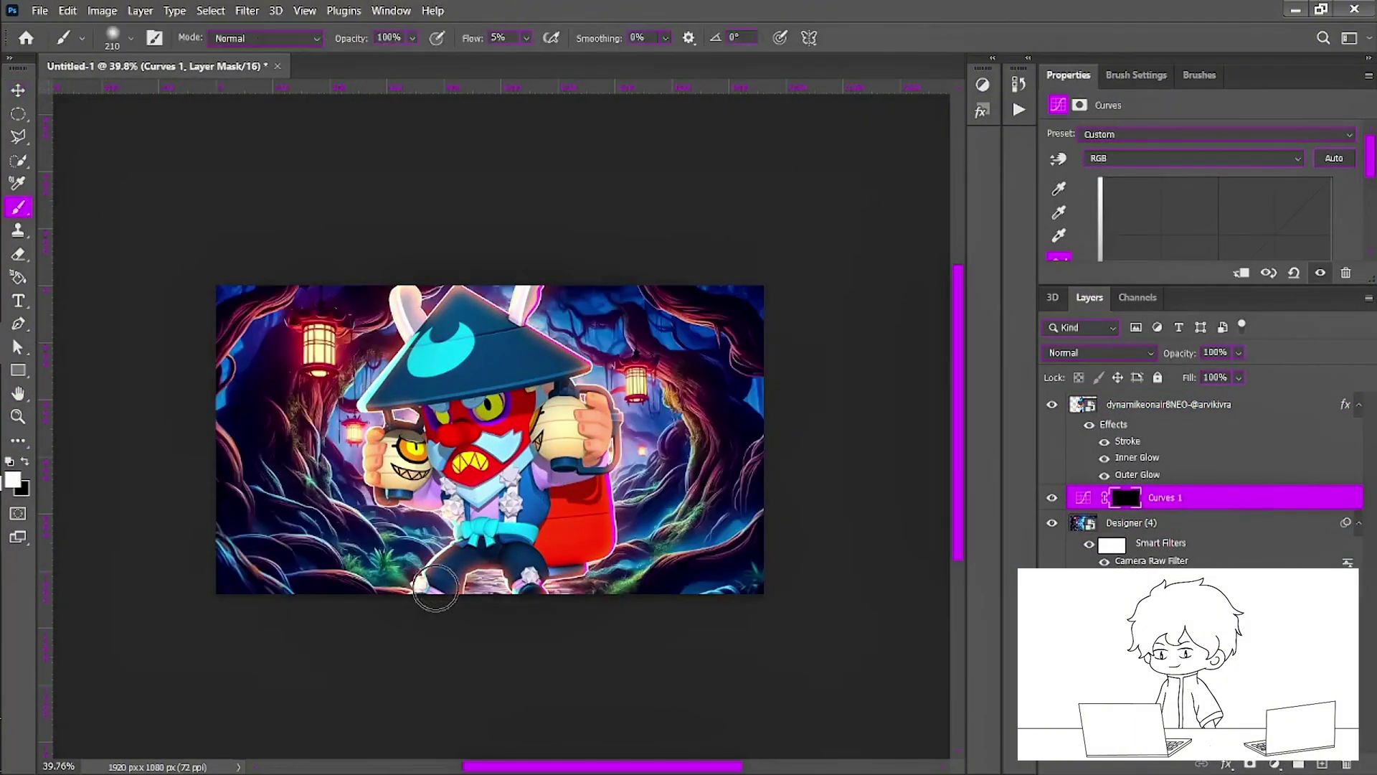
pyautogui.scroll(-1, 436, 592)
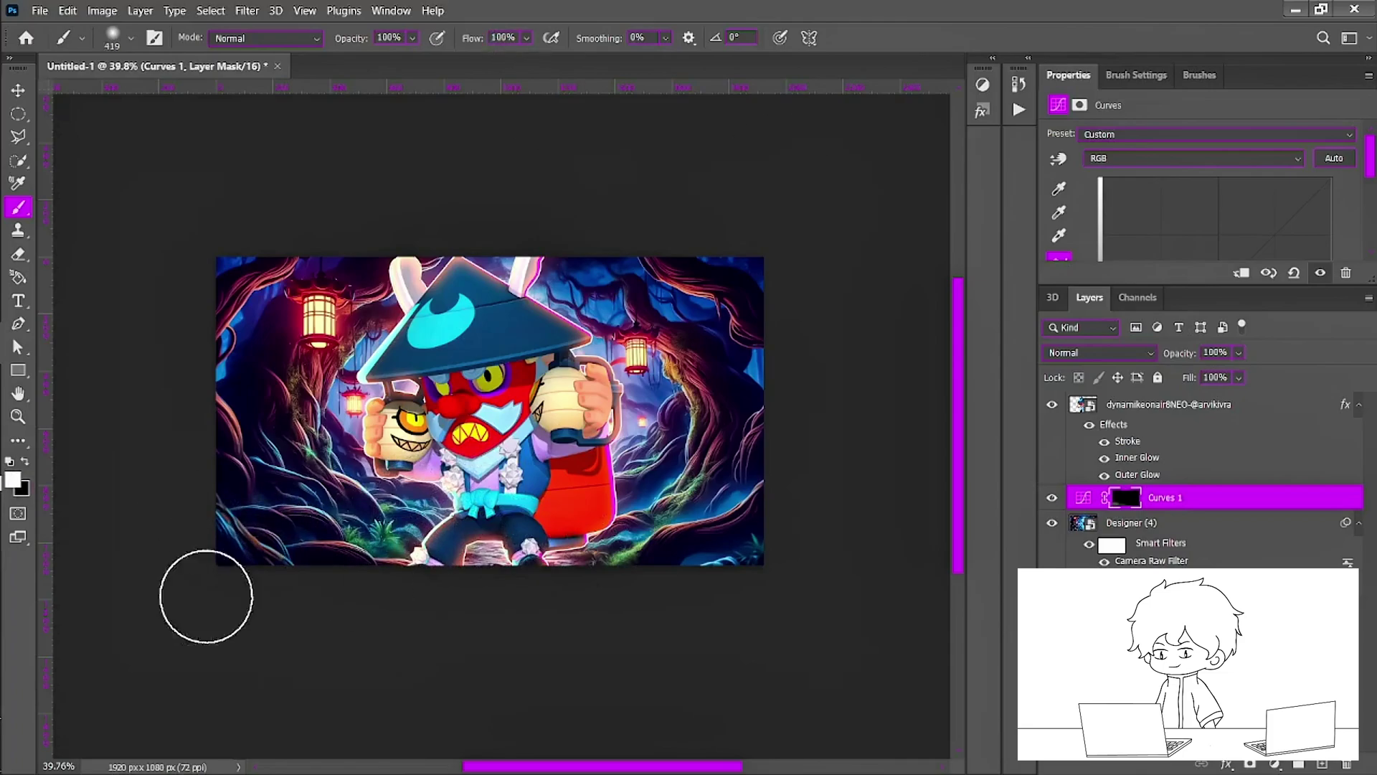
pyautogui.moveTo(206, 596)
pyautogui.mouseDown()
pyautogui.moveTo(487, 554)
pyautogui.moveTo(864, 433)
pyautogui.mouseUp()
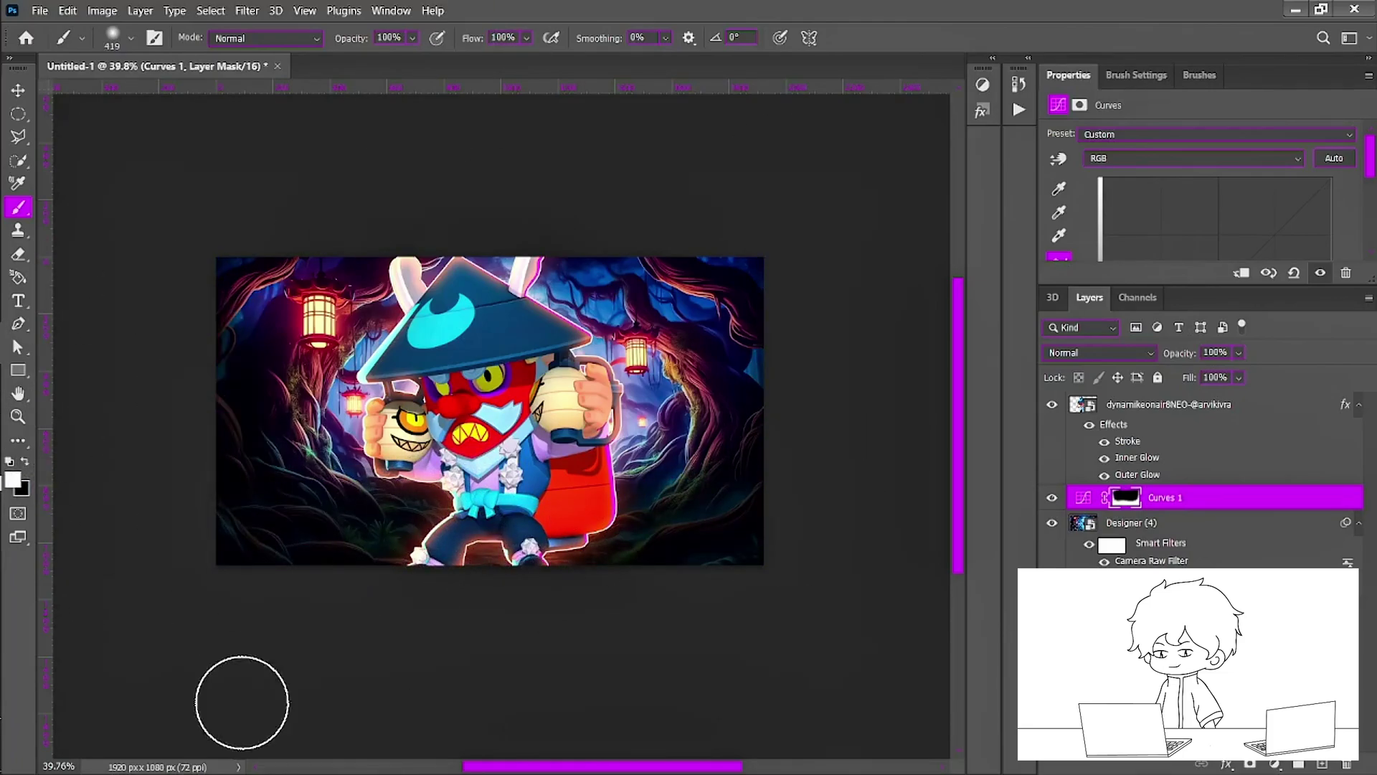
pyautogui.scroll(-3, 825, 506)
pyautogui.scroll(3, 861, 477)
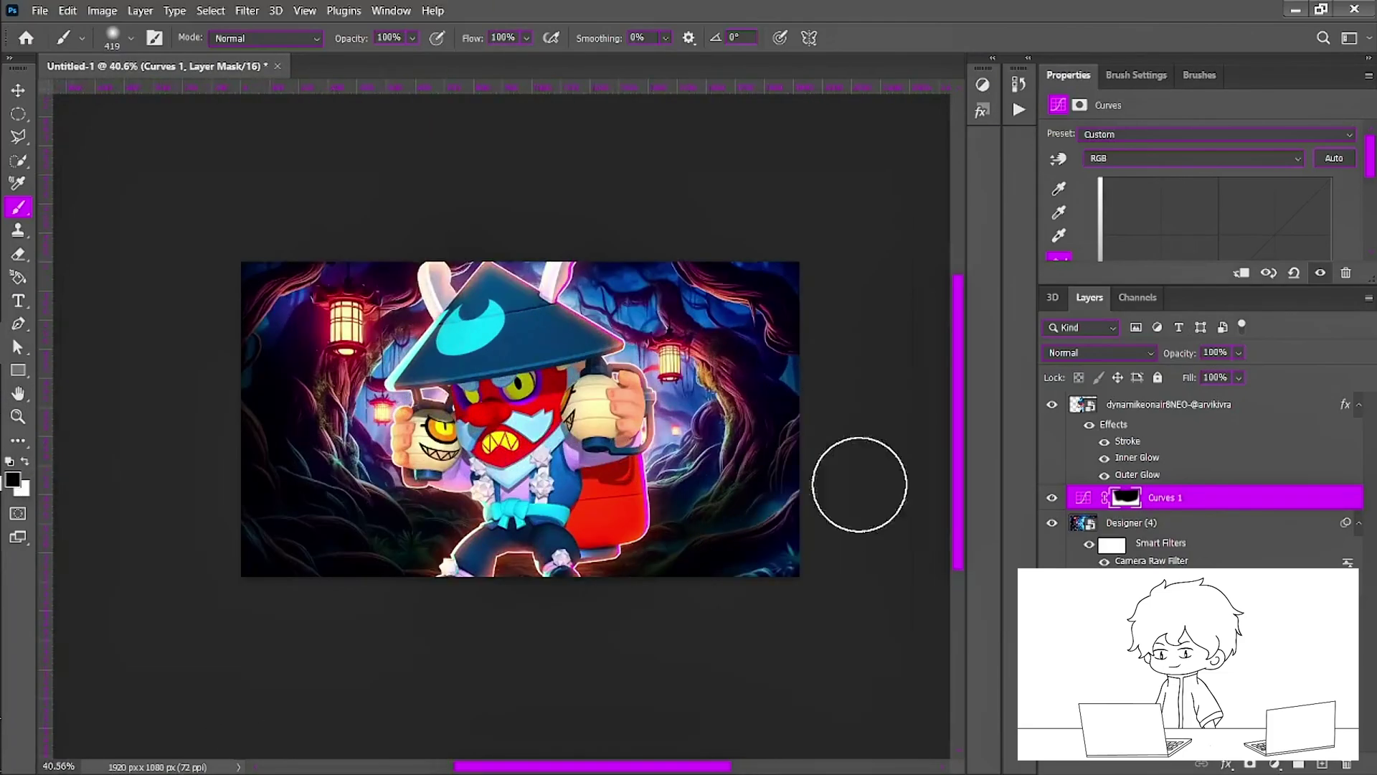
# - Above a new empty layer, place the SpydeyDesigns-47 sparks overlay behind the character, blend it as Linear Dodge (Add) and enlarge it
pyautogui.hotkey('ctrl', 'shift', 'alt', 'n')
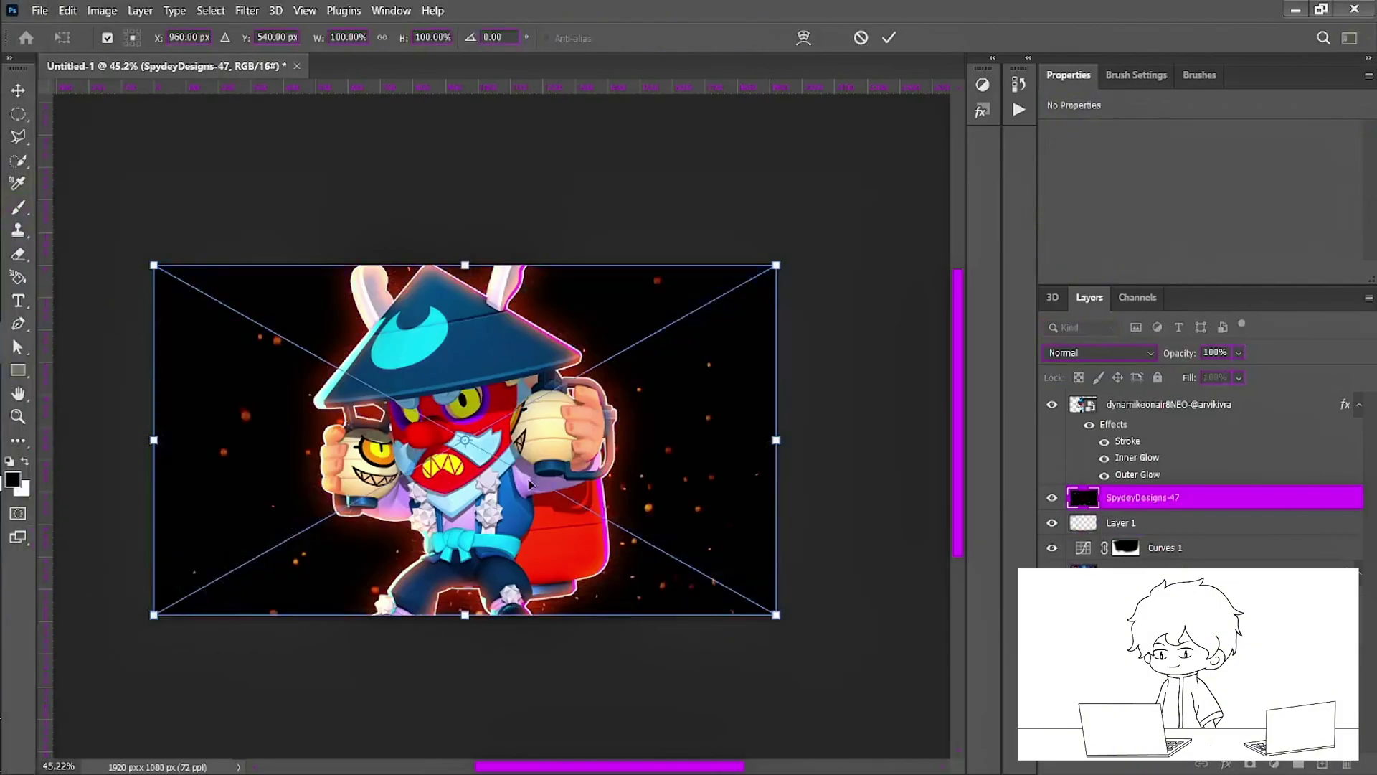
pyautogui.moveTo(529, 480); pyautogui.dragTo(495, 427)
pyautogui.press('Return')
pyautogui.click(1103, 356)
pyautogui.click(1112, 499)
pyautogui.hotkey('ctrl', 't')
pyautogui.moveTo(803, 592); pyautogui.dragTo(847, 619)
pyautogui.press('Return')
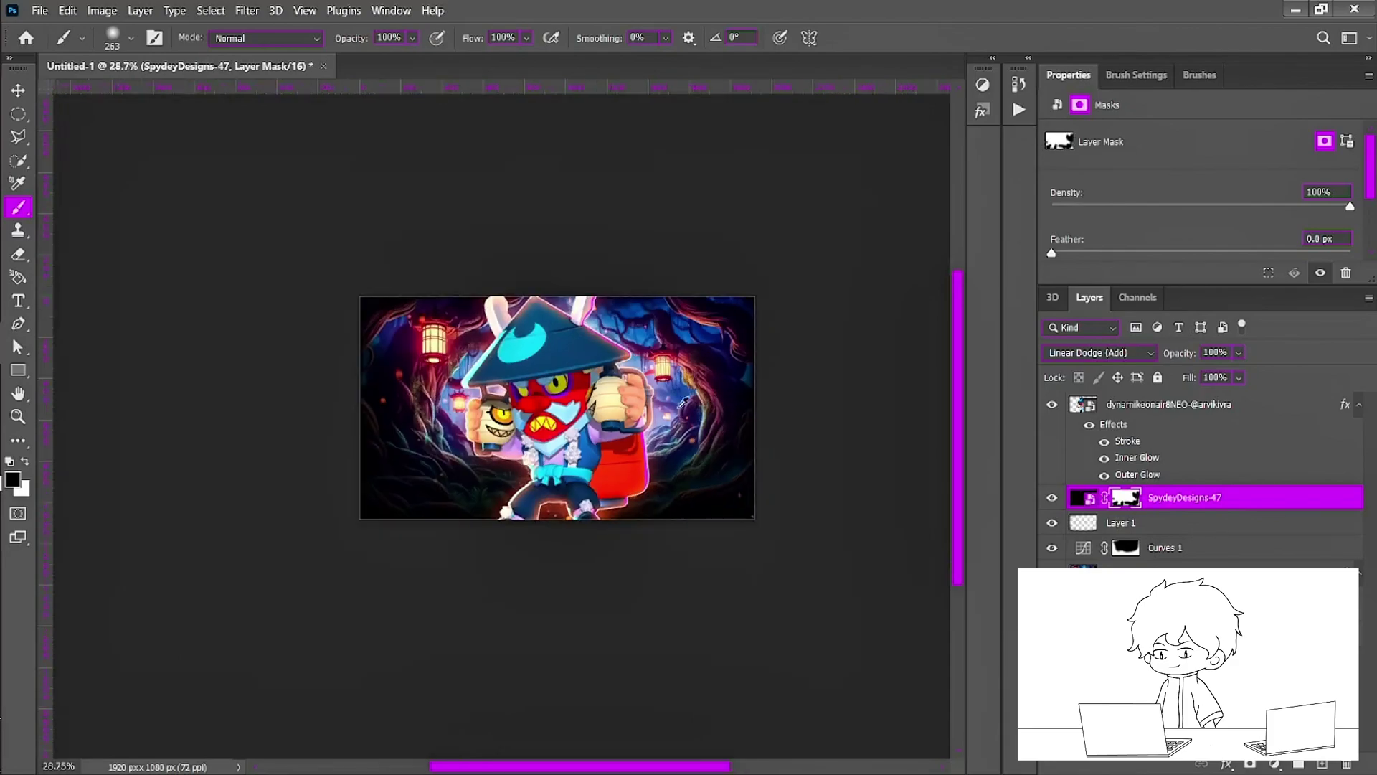
# - Adjust the Color Mixer hues of Layer 2 in Camera Raw, with Reds +3, Oranges -3 and Blues raised slightly
pyautogui.hotkey('ctrl', 'shift', 'a')
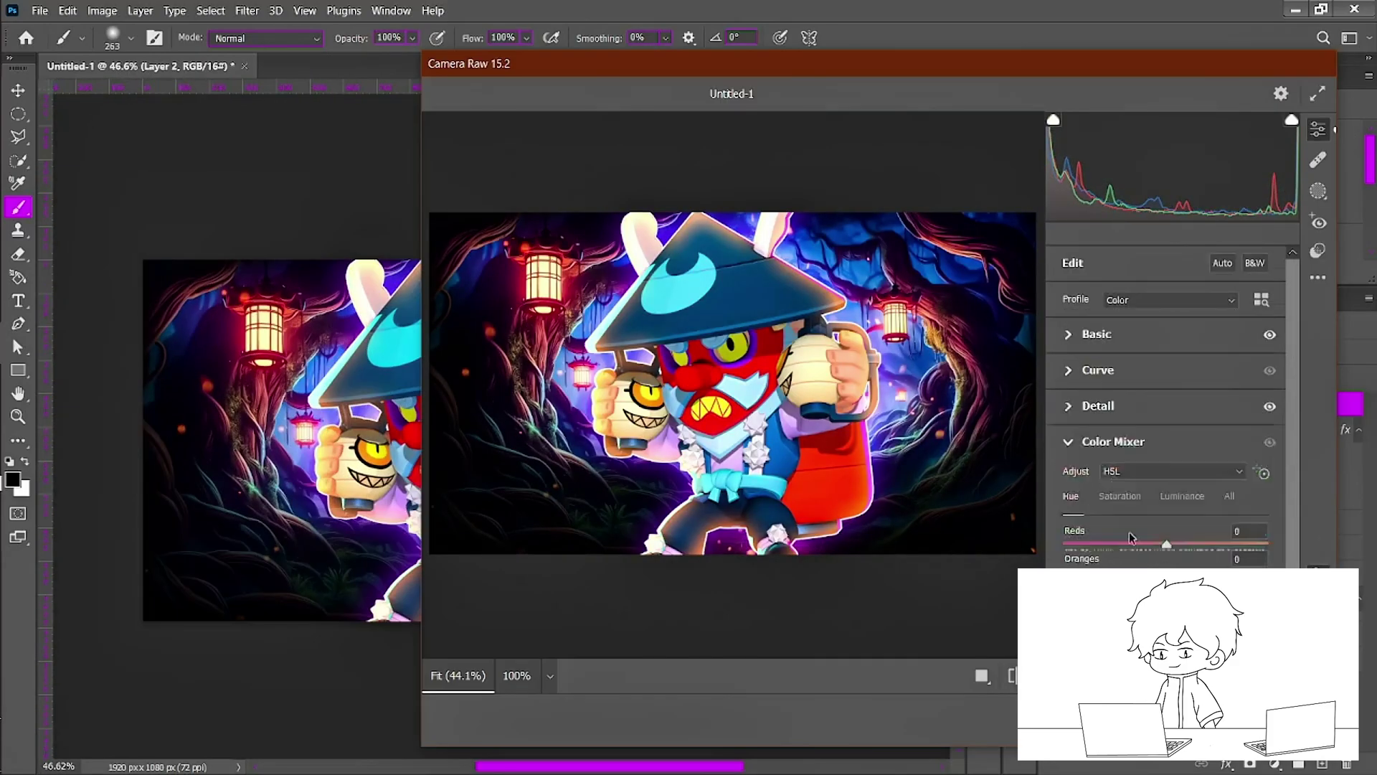
pyautogui.scroll(-3, 1129, 531)
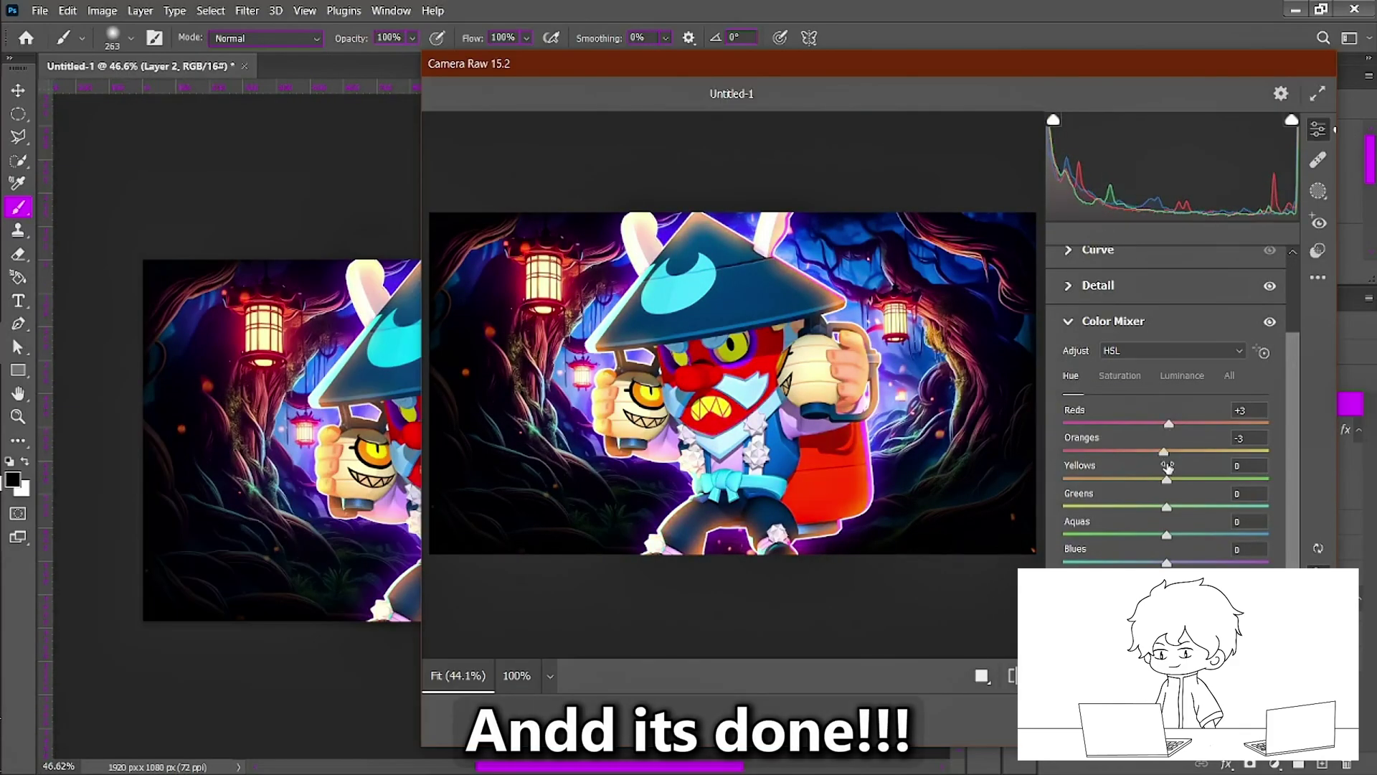
pyautogui.moveTo(1167, 562)
pyautogui.mouseDown()
pyautogui.moveTo(1284, 563)
pyautogui.moveTo(1176, 563)
pyautogui.mouseUp()
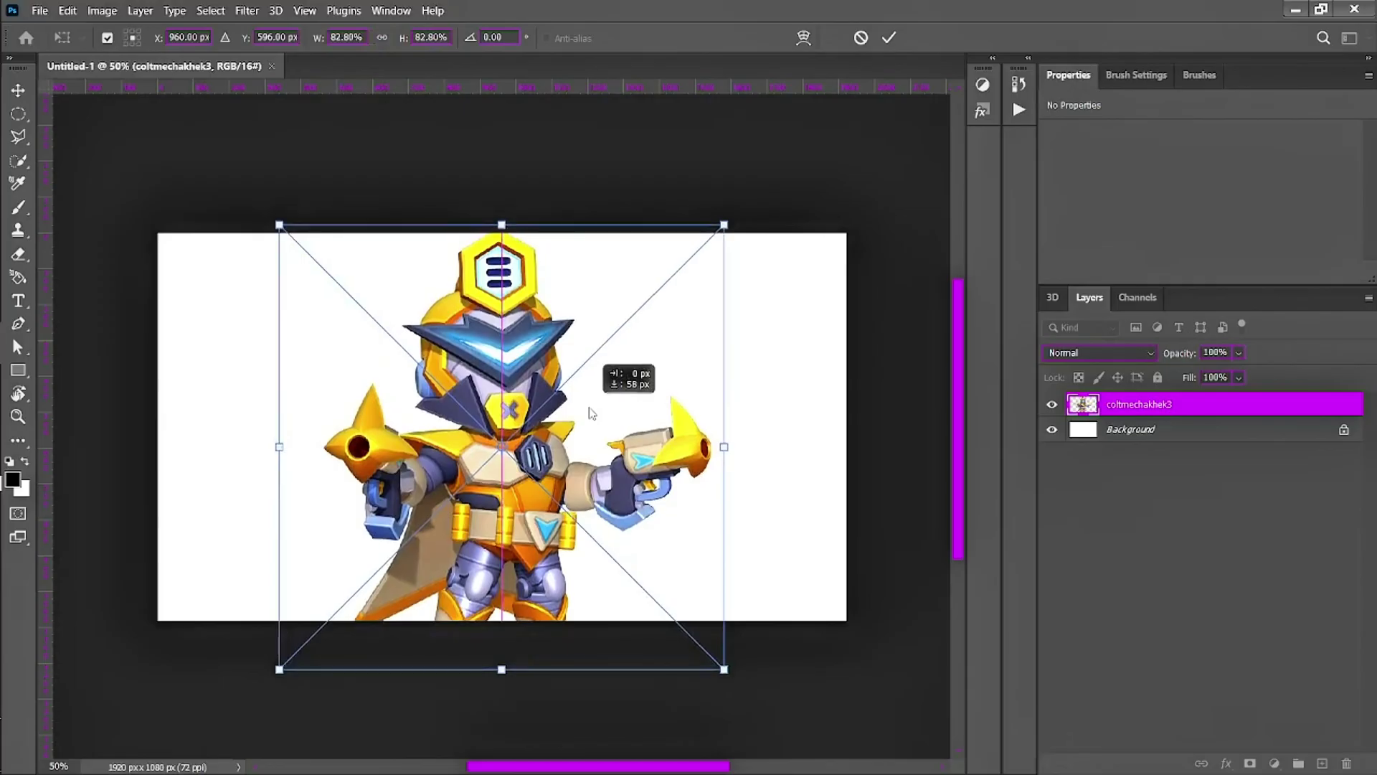
# - Place the coltmechakhek3 character at 82.80% scale, centred horizontally on the blank canvas with Y at 621 px
pyautogui.moveTo(587, 417); pyautogui.dragTo(584, 410)
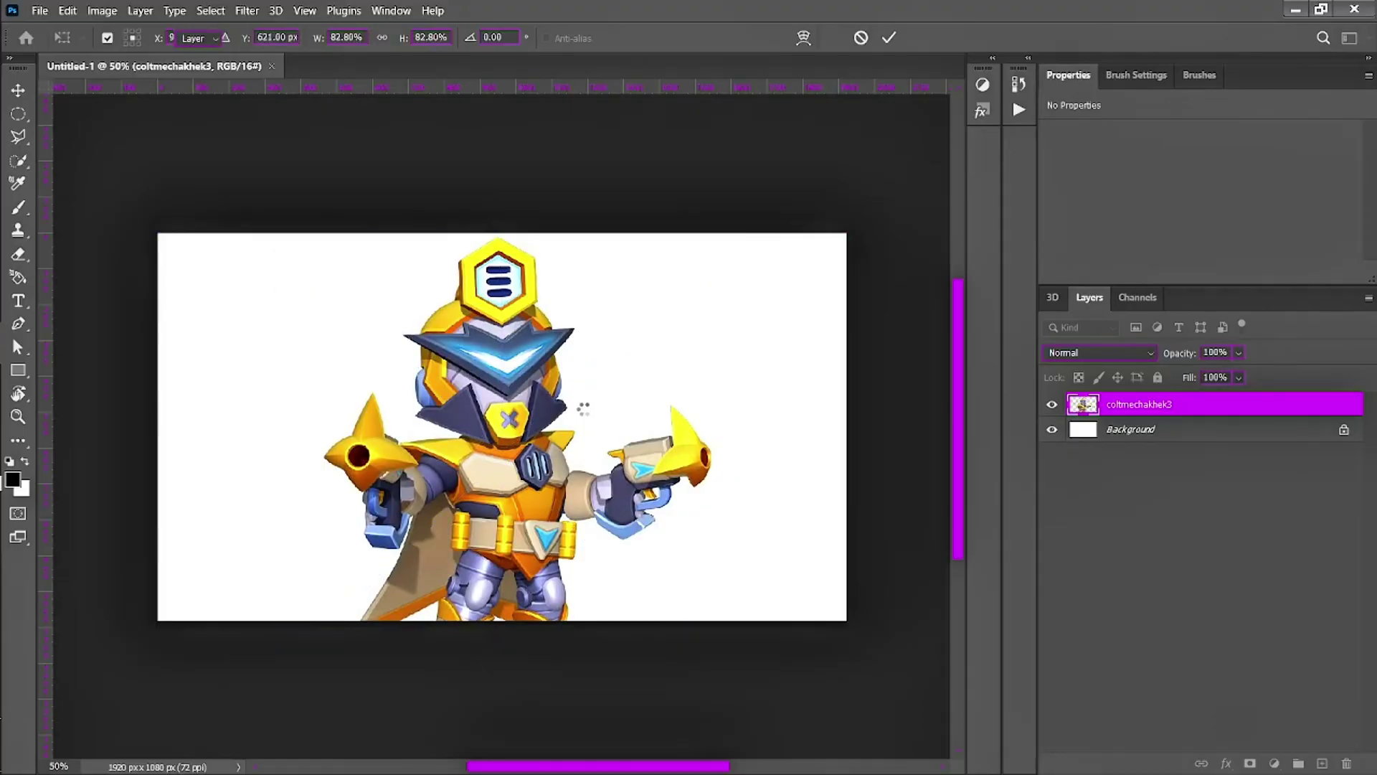
pyautogui.press('Return')
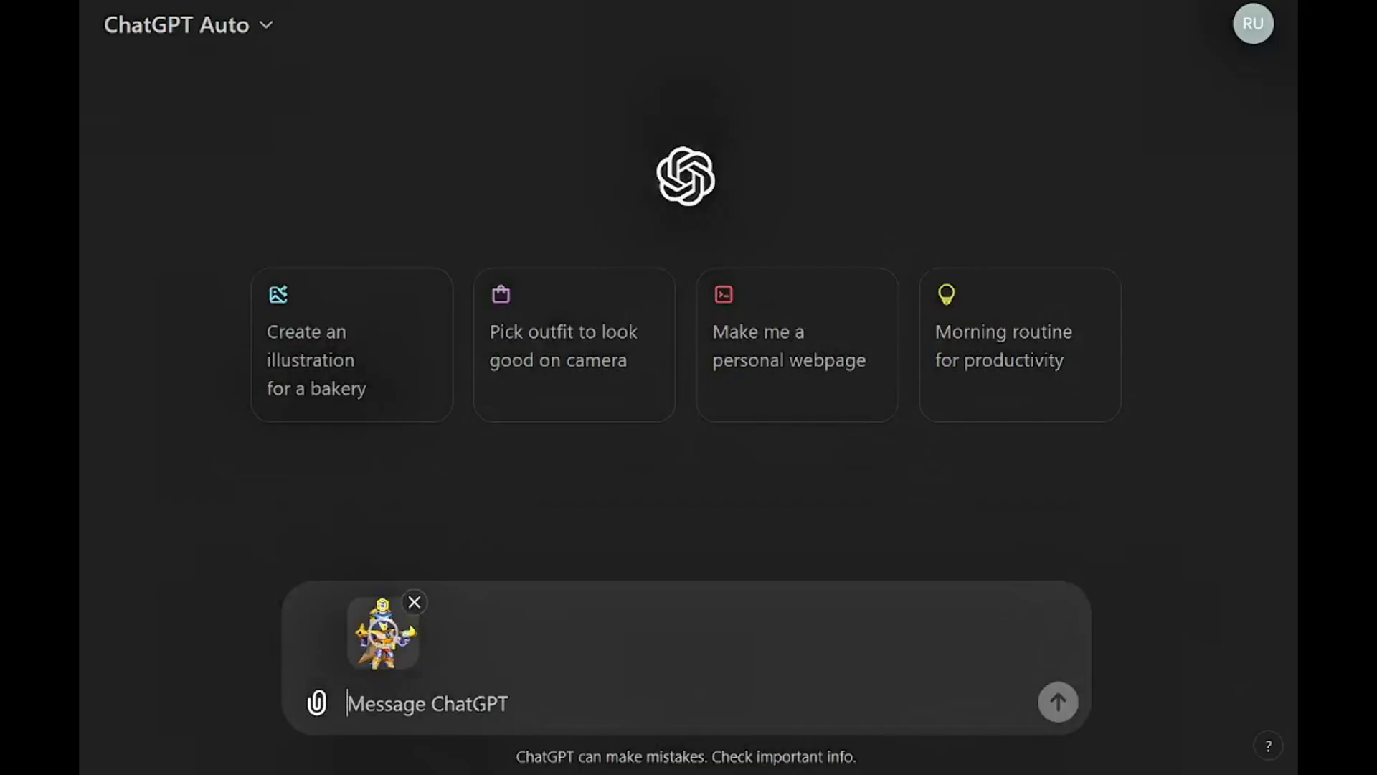
# - Ask ChatGPT: "give me a prompt to generate background for this image, don't include character in the prompt"
pyautogui.write('background fo')
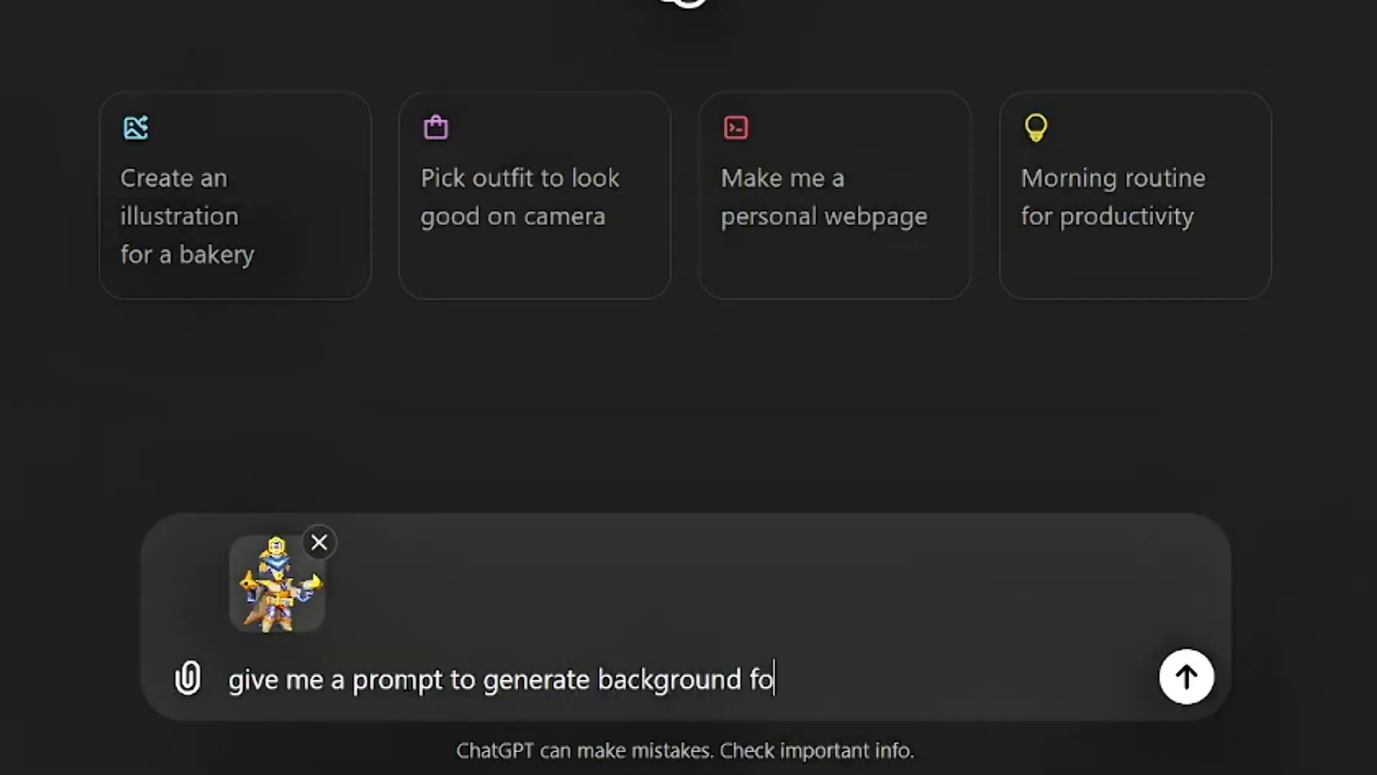
pyautogui.write("r this image, don't incl")
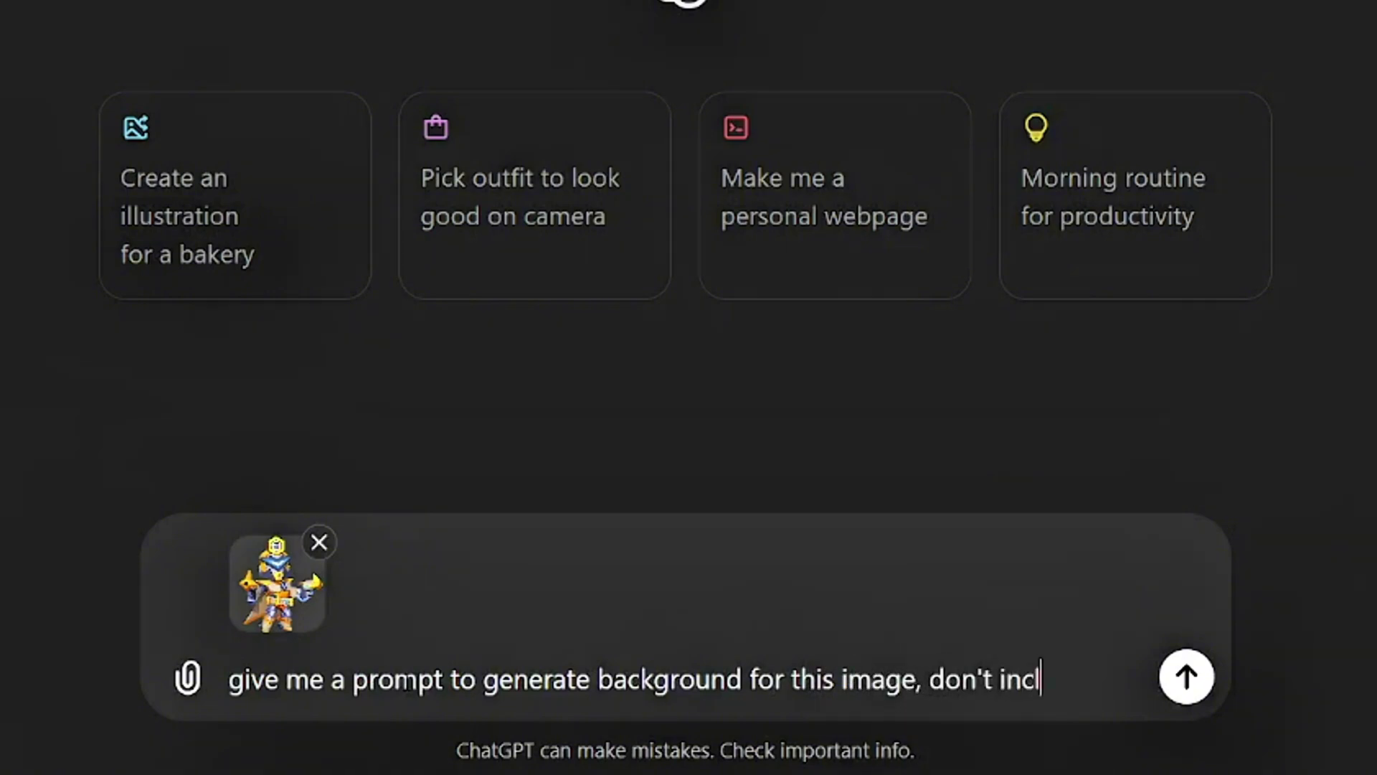
pyautogui.write('ude character in the prompt')
pyautogui.press('Return')
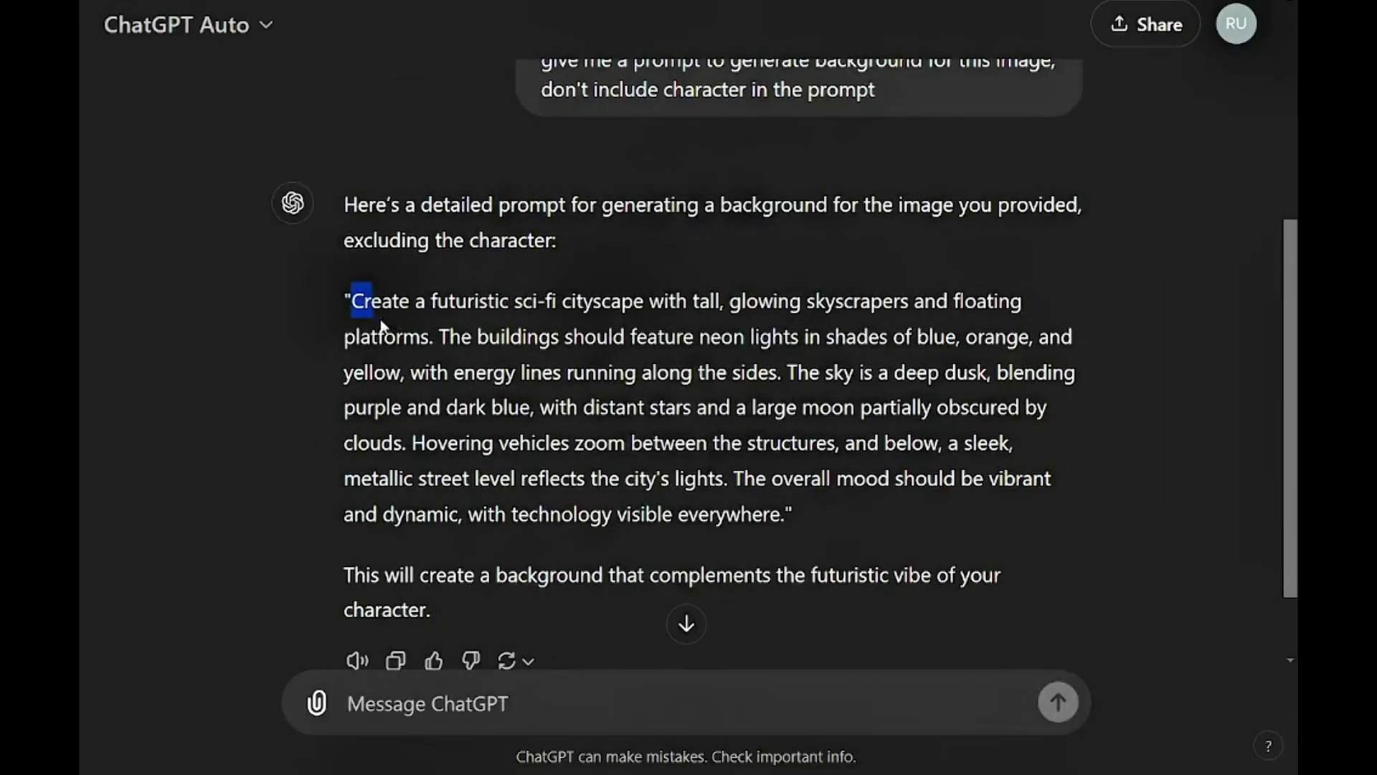
# - Copy the futuristic sci-fi cityscape prompt from ChatGPT's answer and submit it to Copilot to generate images
pyautogui.moveTo(382, 325); pyautogui.dragTo(775, 515)
pyautogui.hotkey('ctrl', 'c')
pyautogui.scroll(5, 689, 359)
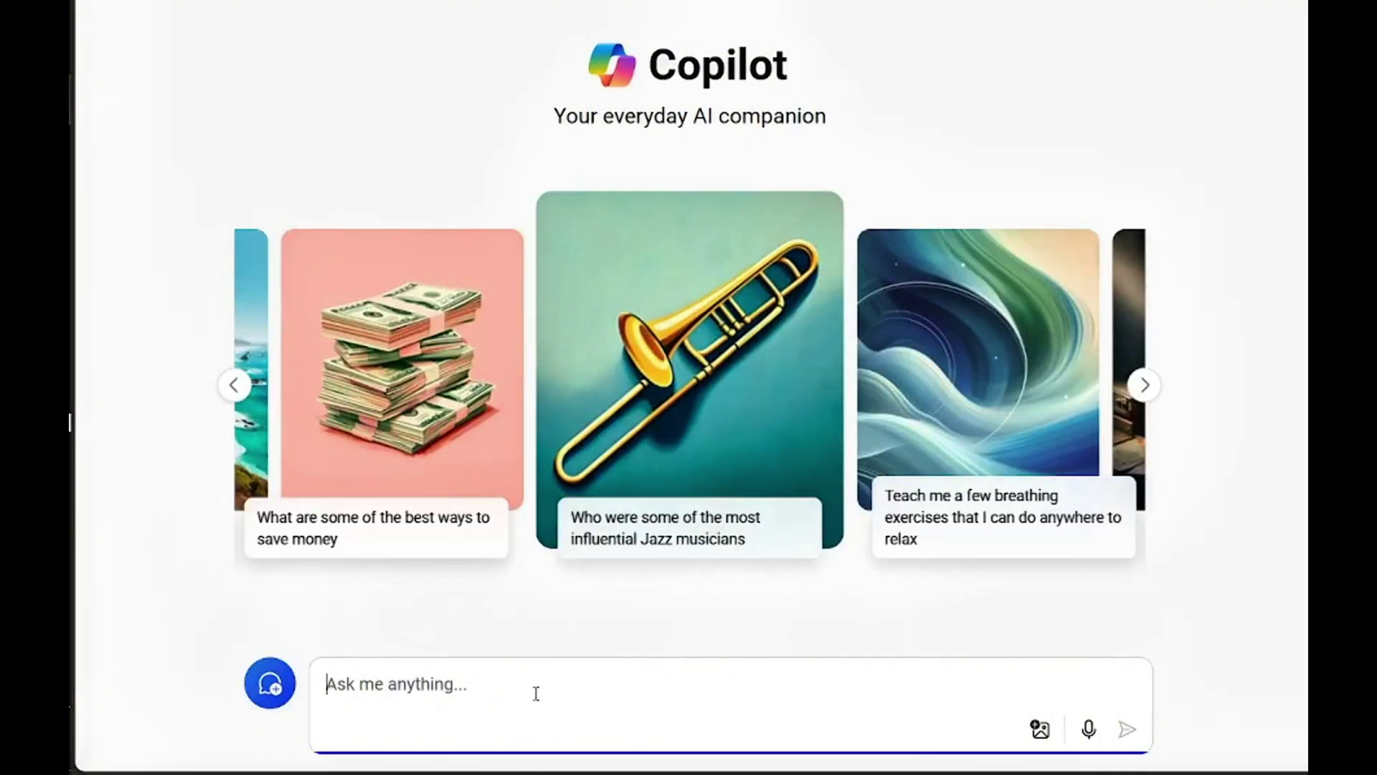
pyautogui.hotkey('ctrl', 'v')
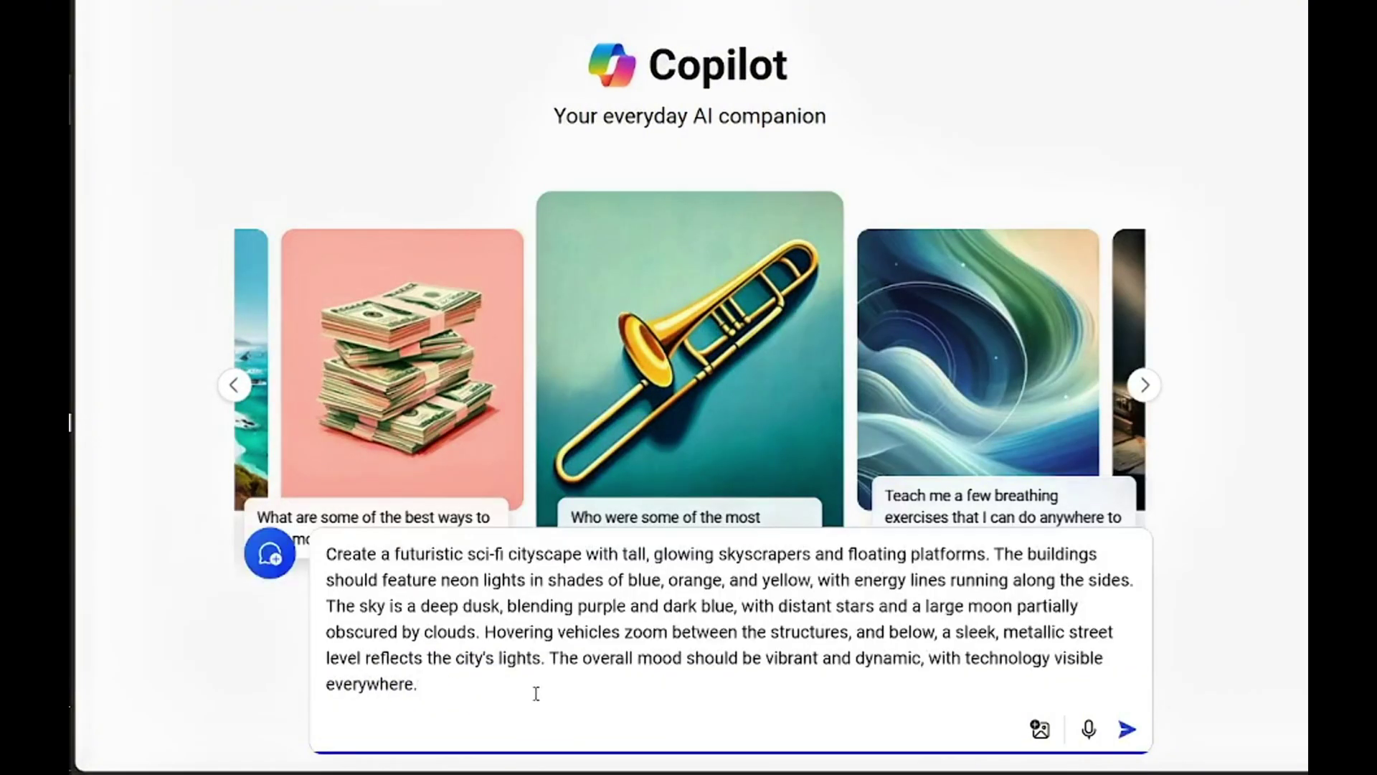
pyautogui.press('Return')
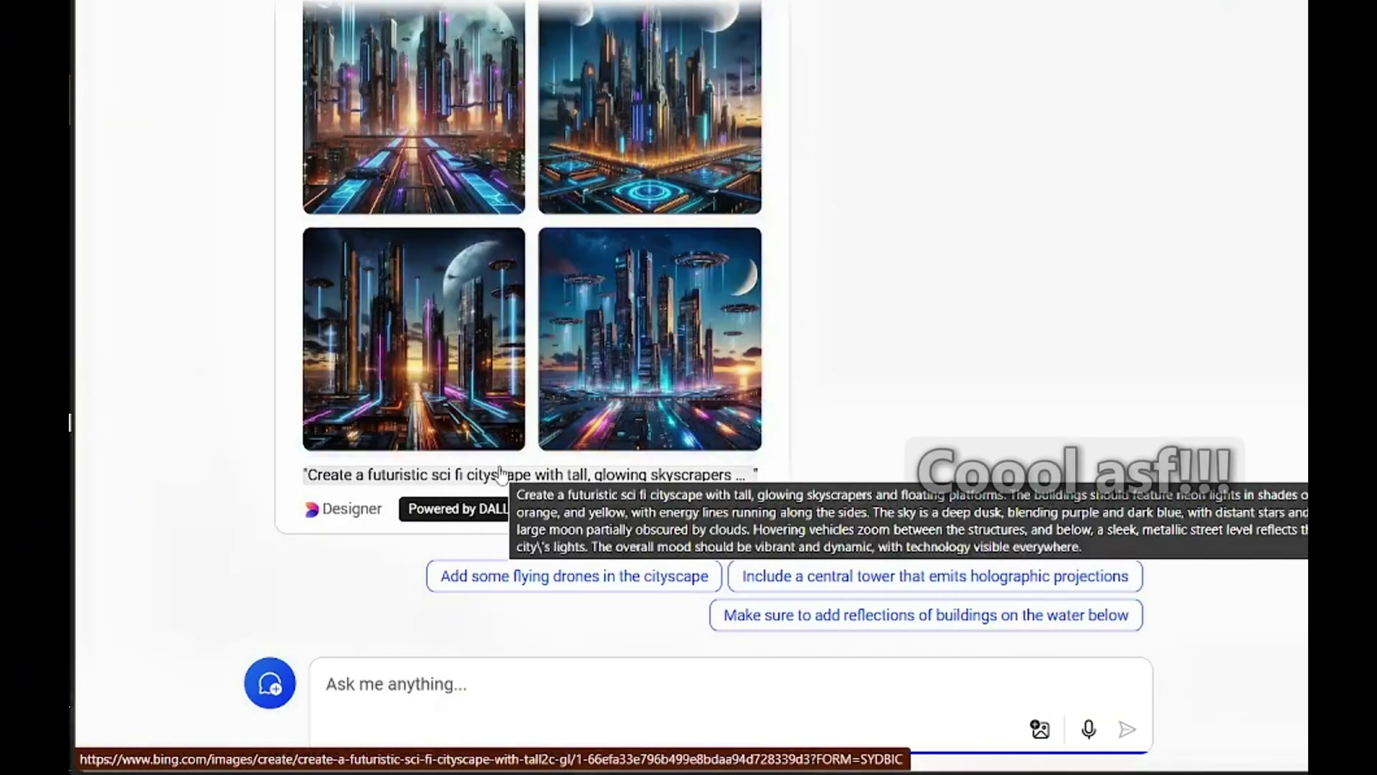
# - Recreate the lower-left generated cityscape image in landscape format, accept it and download the result
pyautogui.scroll(2, 787, 381)
pyautogui.scroll(-1, 782, 384)
pyautogui.click(430, 423)
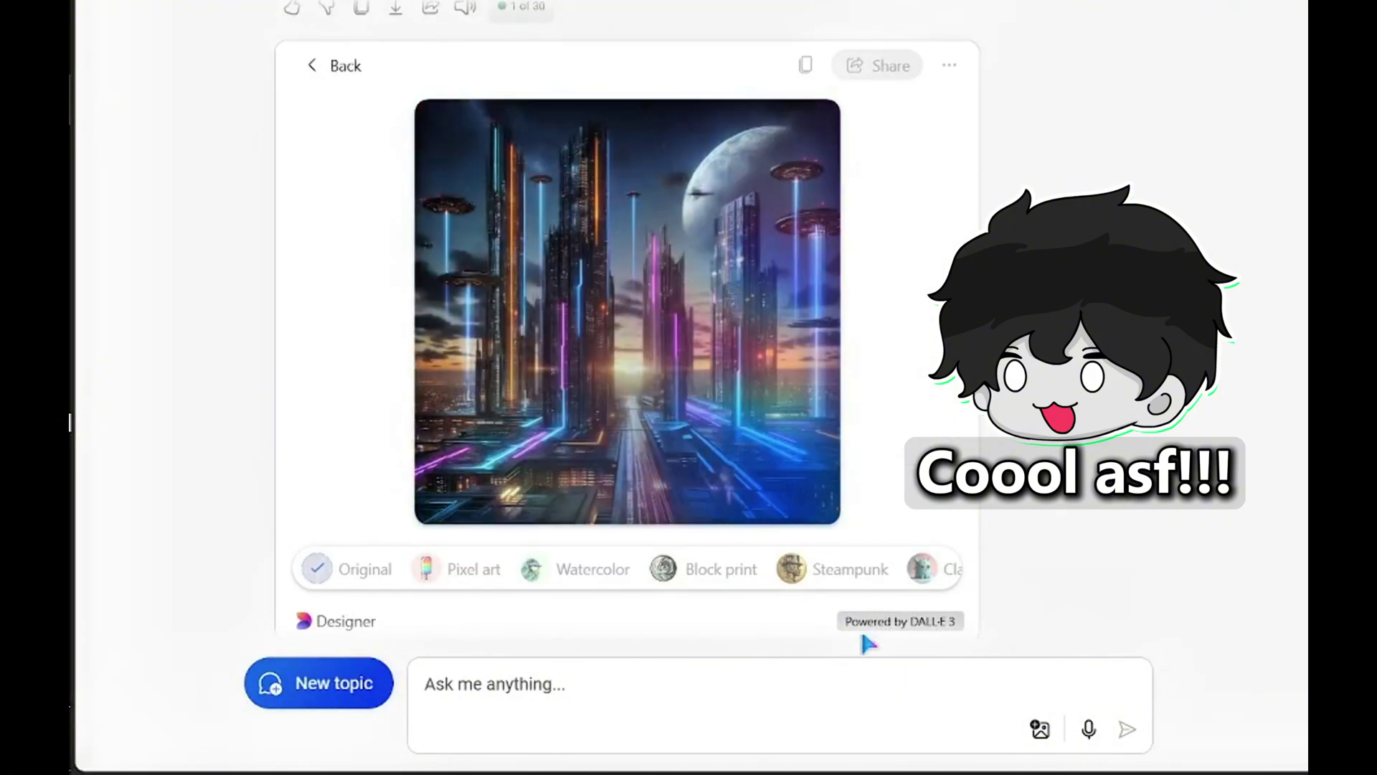
pyautogui.click(687, 577)
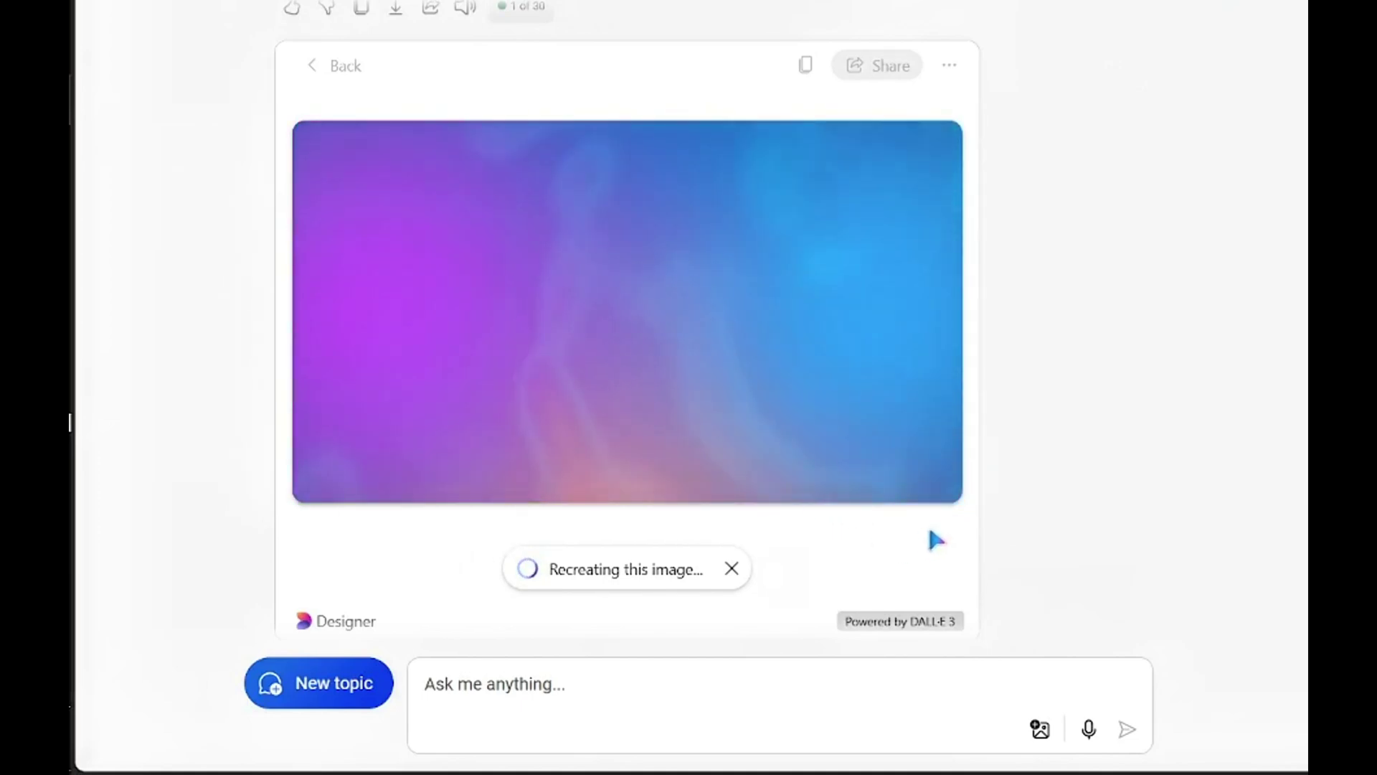
pyautogui.click(685, 568)
pyautogui.click(949, 65)
pyautogui.click(910, 140)
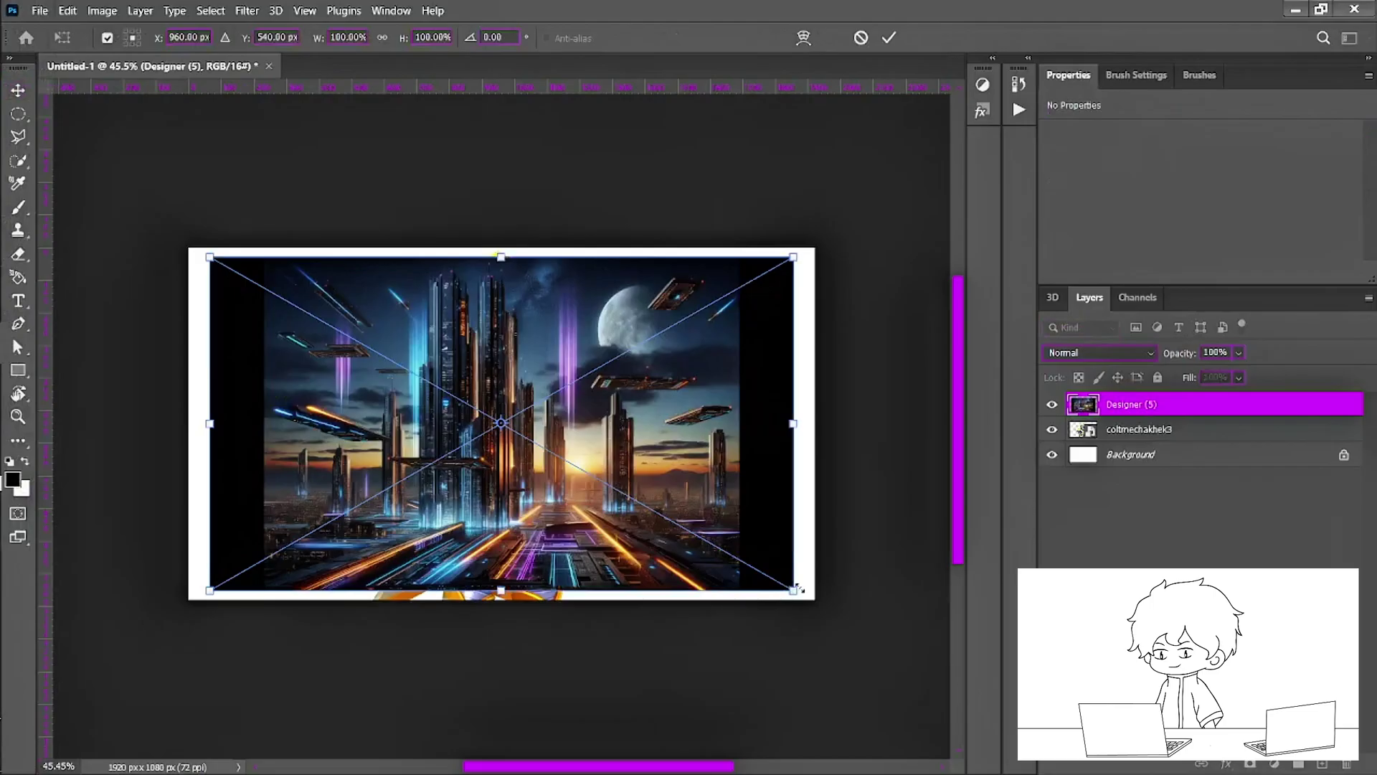
# - Enlarge the placed Designer (5) cityscape about the canvas centre to 2444 x 1396 px so it fills the canvas
pyautogui.moveTo(798, 589); pyautogui.dragTo(917, 640)
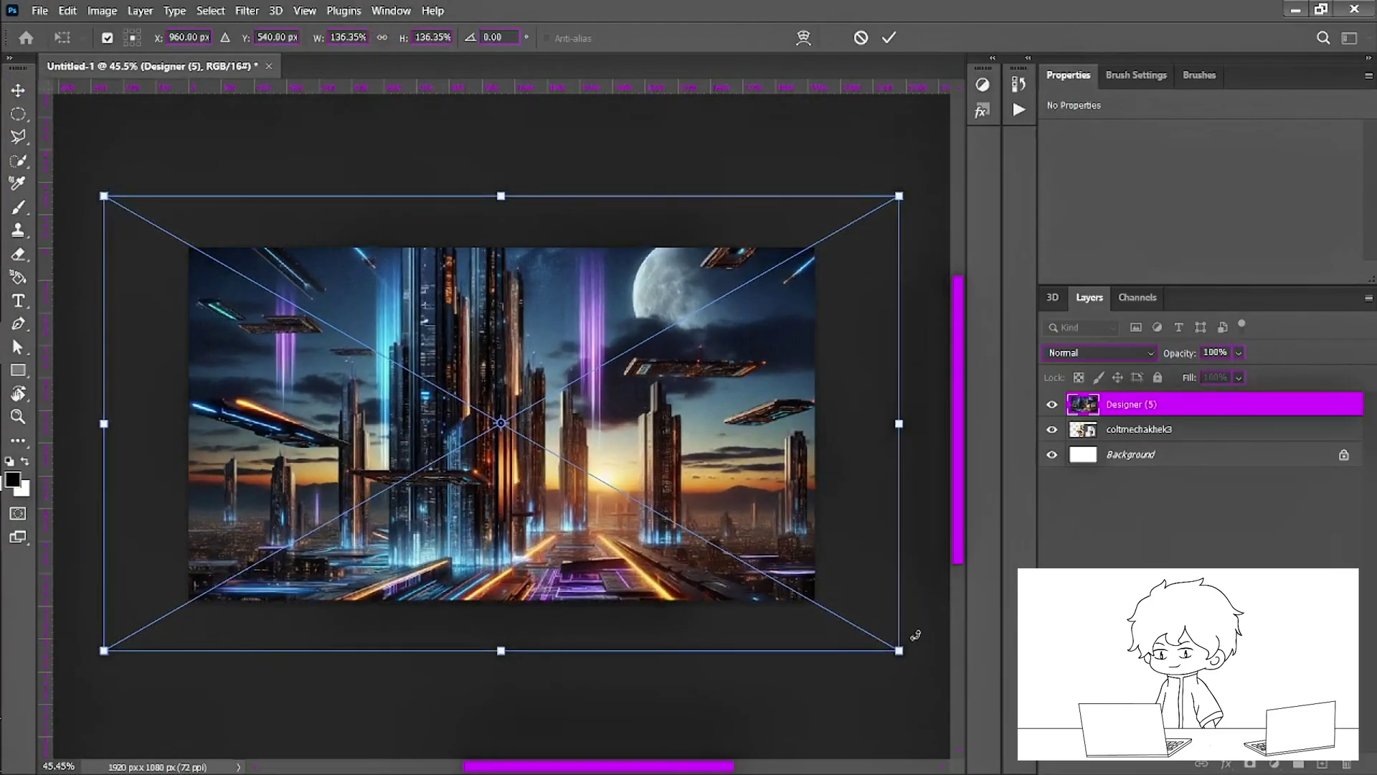
pyautogui.press('Return')
pyautogui.scroll(5, 518, 424)
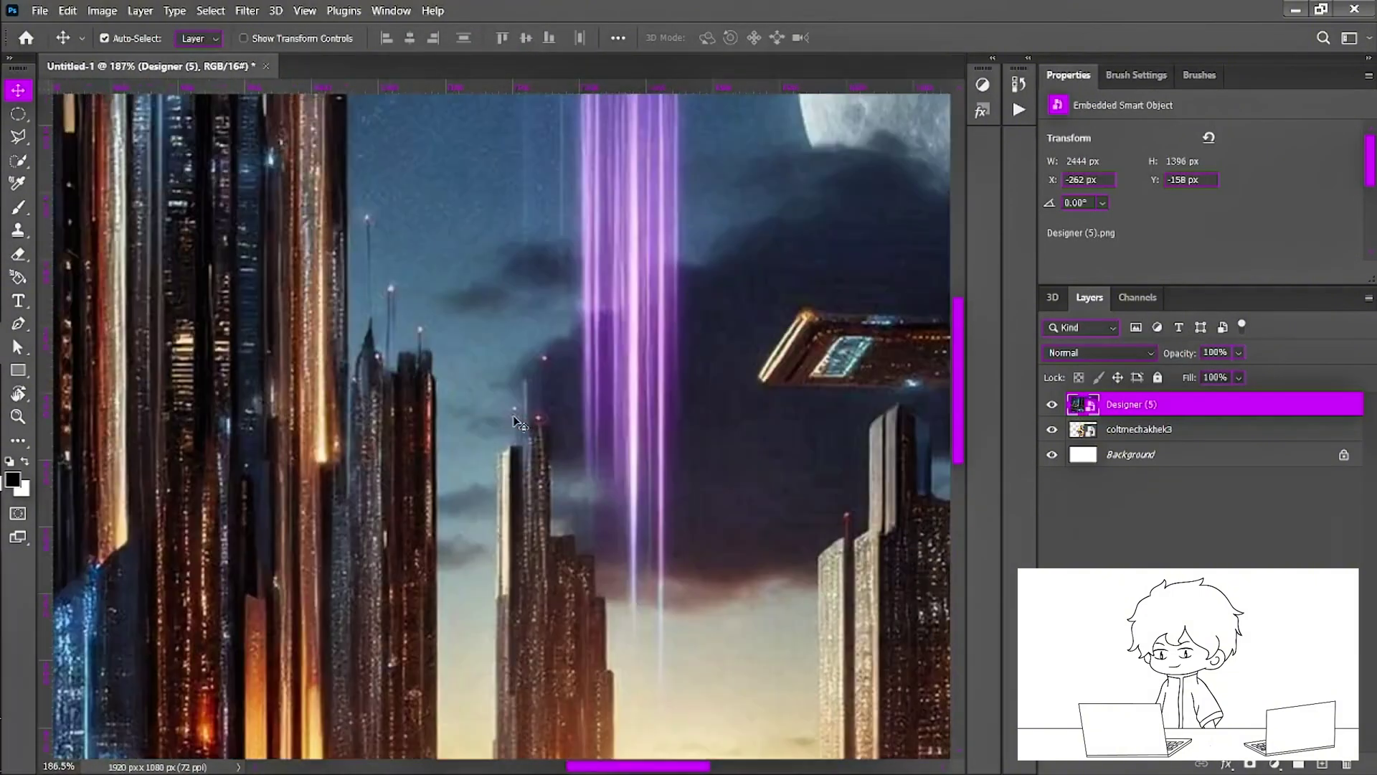
pyautogui.scroll(-4, 518, 422)
# - Colour-correct the cityscape layer with the Camera Raw Filter, setting Contrast to +20 and slightly raising Highlights
pyautogui.click(247, 11)
pyautogui.click(294, 134)
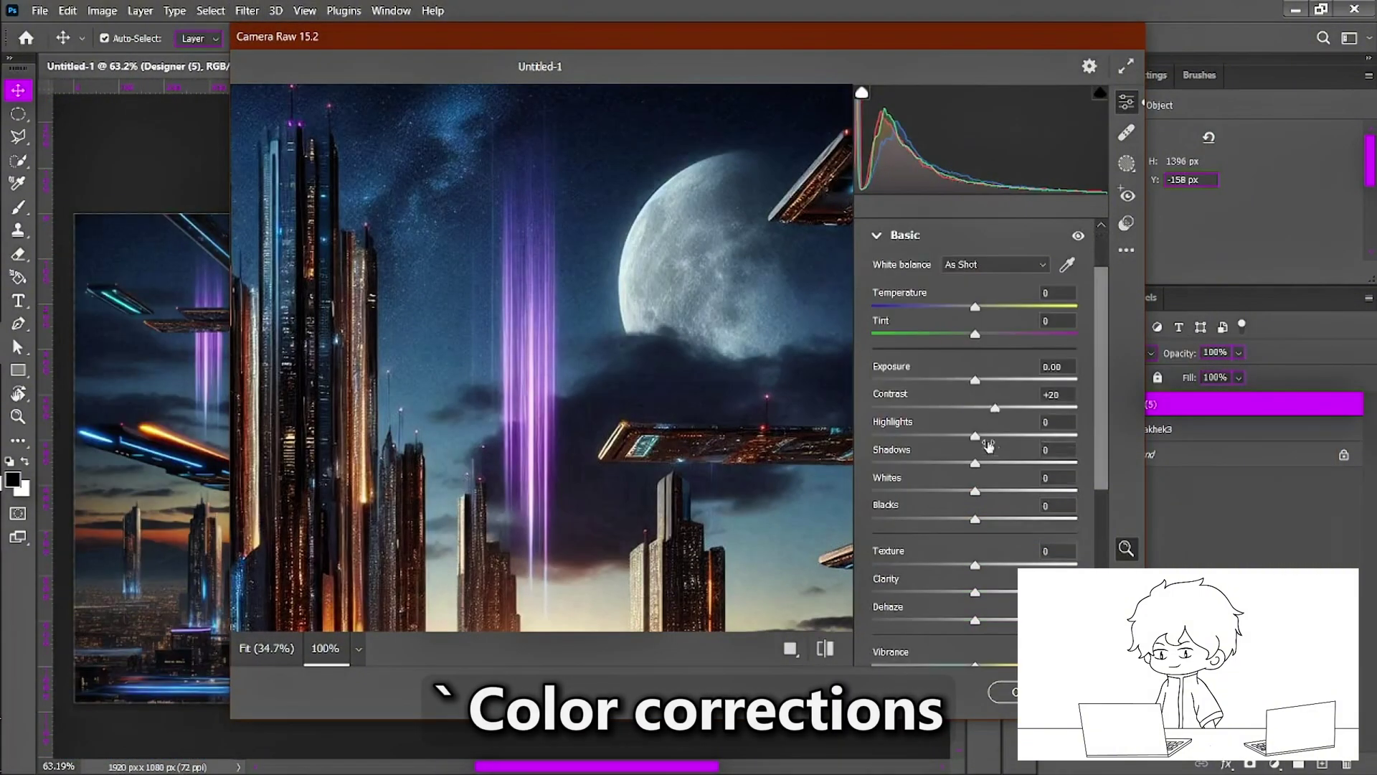
pyautogui.moveTo(977, 439); pyautogui.dragTo(983, 439)
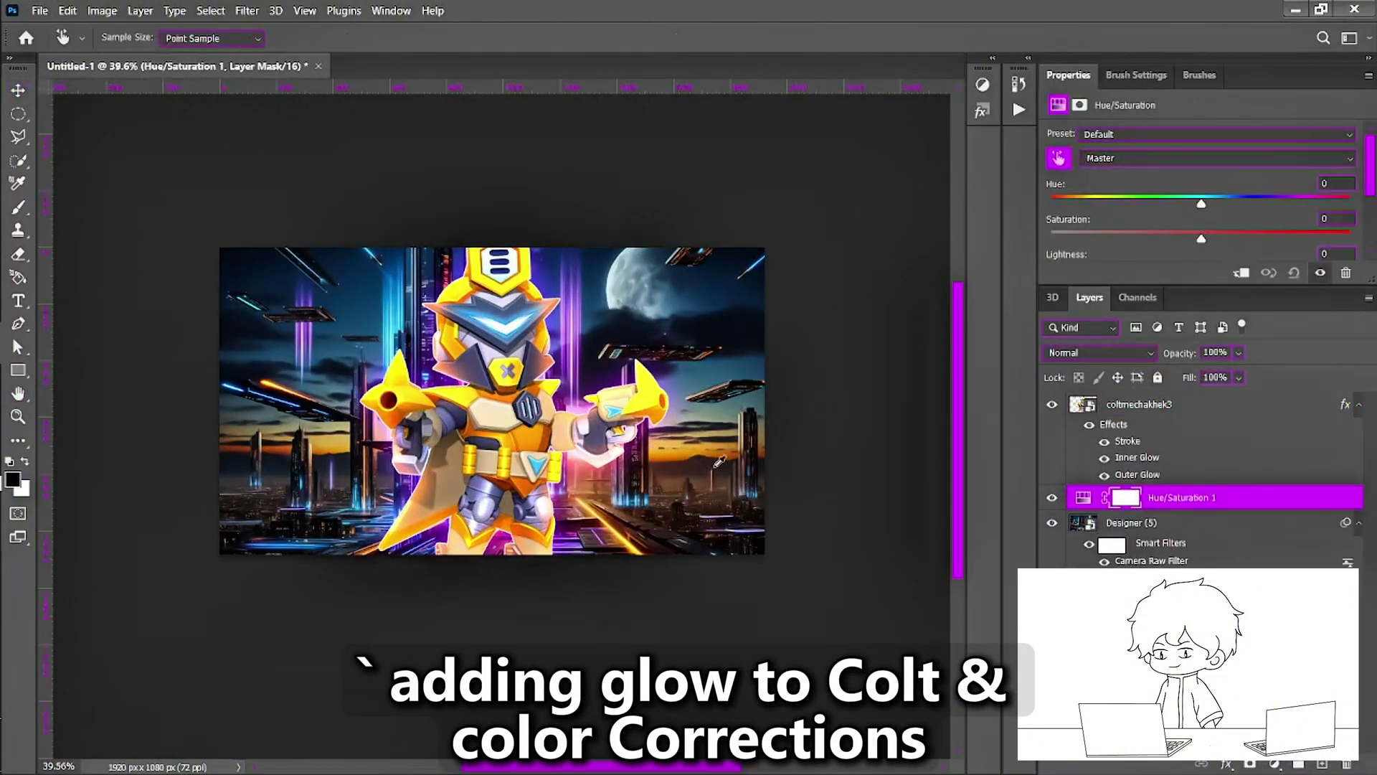
# - Try recolouring the cityscape with Hue/Saturation, and a duplicate in Camera Raw with red, orange and yellow hues at -100; discard both
pyautogui.moveTo(1201, 205); pyautogui.dragTo(1062, 207)
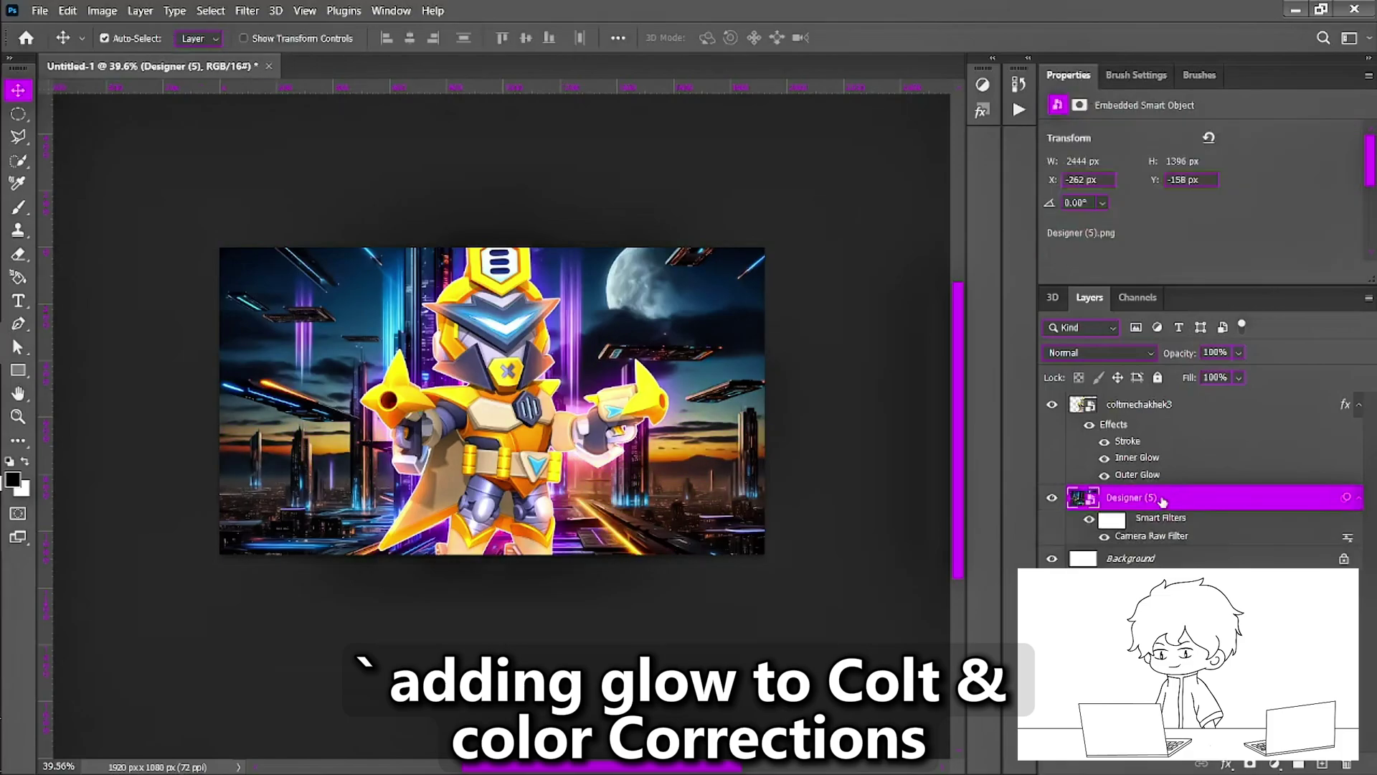
pyautogui.hotkey('ctrl', 'j')
pyautogui.hotkey('ctrl', 'shift', 'a')
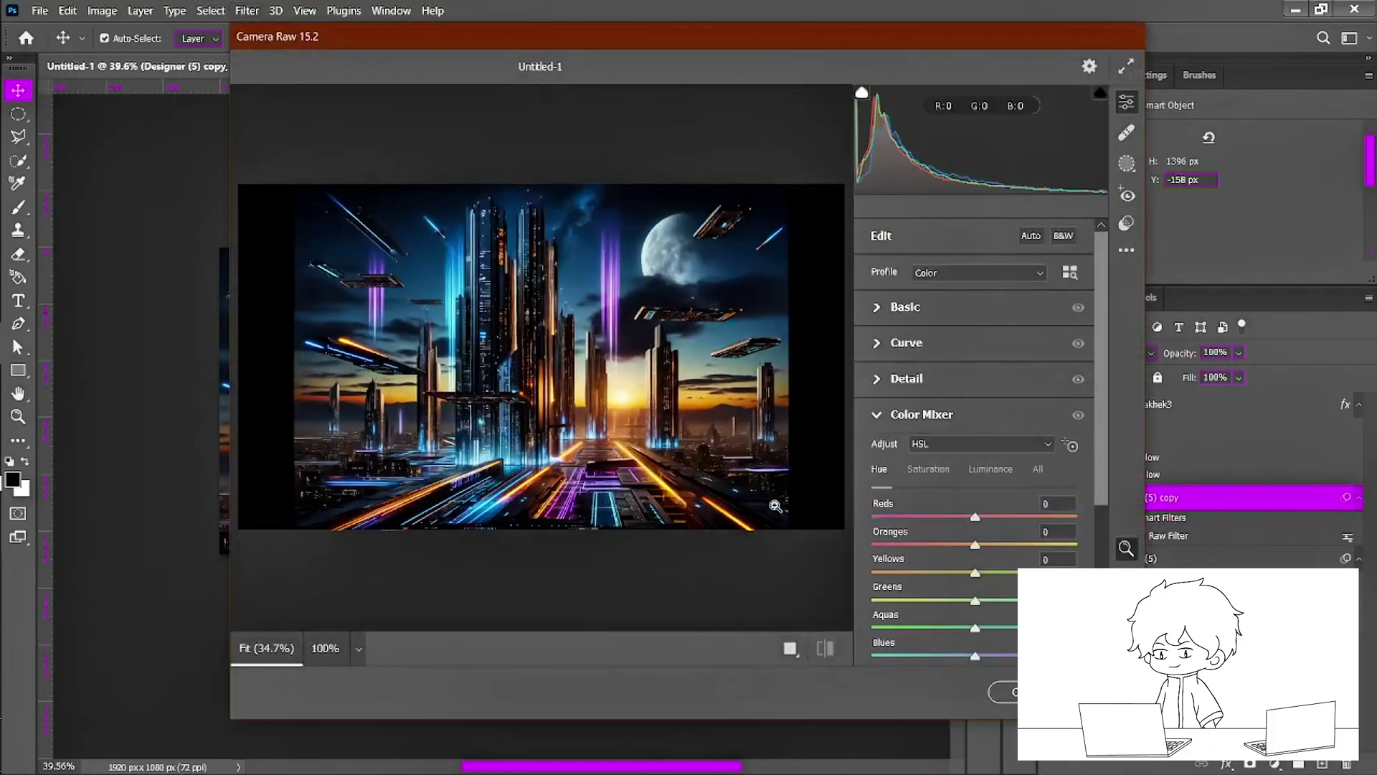
pyautogui.scroll(-3, 975, 502)
pyautogui.moveTo(975, 465); pyautogui.dragTo(859, 466)
pyautogui.moveTo(975, 410); pyautogui.dragTo(861, 413)
pyautogui.click(1020, 693)
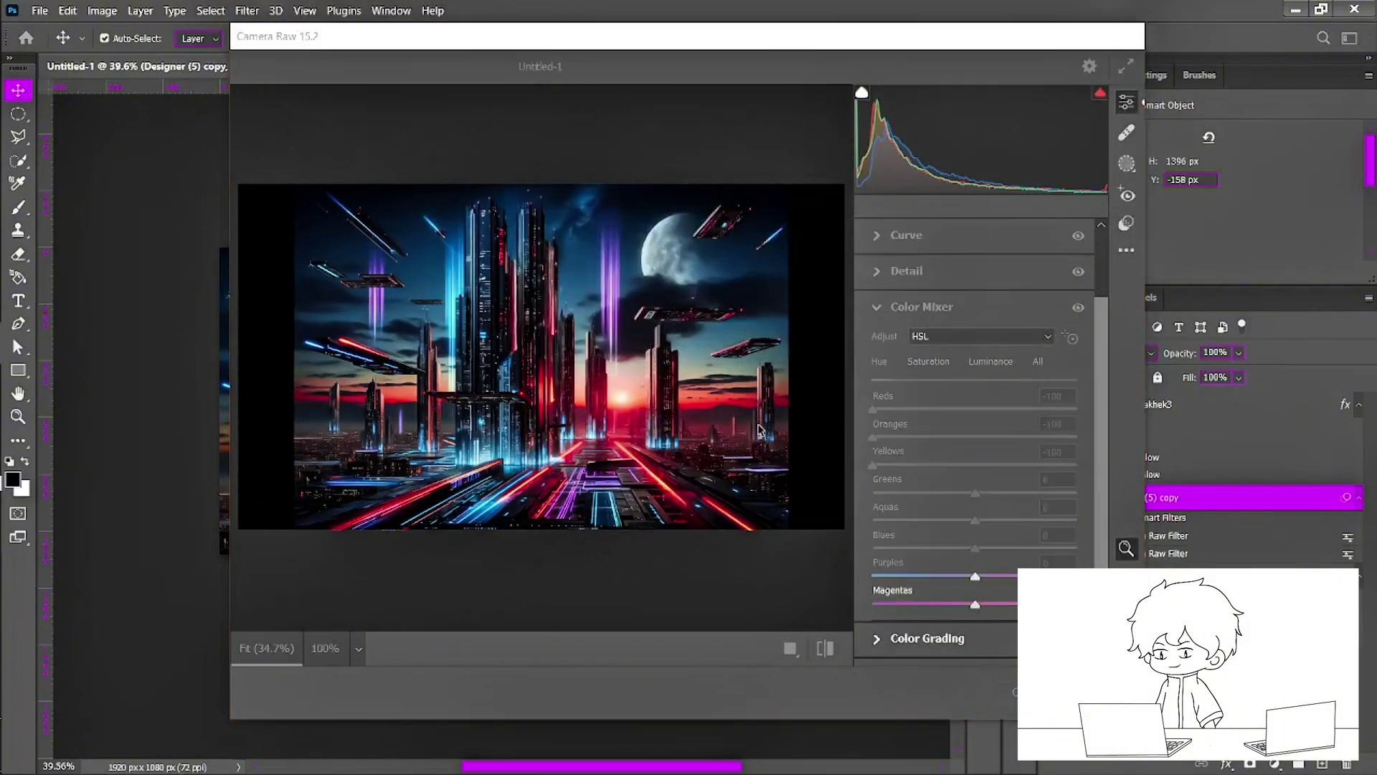
pyautogui.press('Delete')
# - Add a purple solid colour fill above the cityscape in Linear Dodge (Add) mode, splitting the dark Blend If slider for the underlying layer
pyautogui.click(1275, 764)
pyautogui.click(1268, 450)
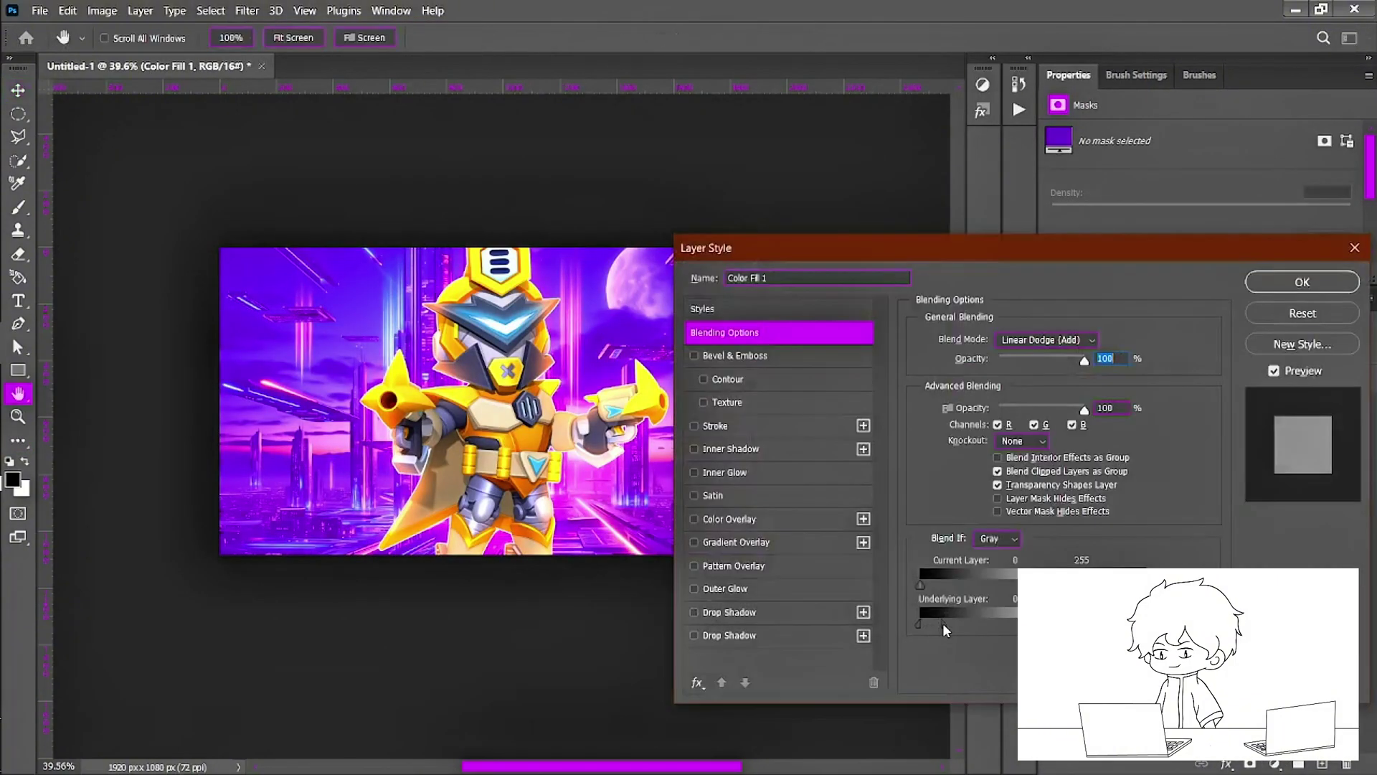
pyautogui.moveTo(944, 627); pyautogui.dragTo(994, 626)
pyautogui.moveTo(990, 251); pyautogui.dragTo(1217, 221)
pyautogui.press('Return')
# - Give the purple fill a black mask and paint white on it at 5% flow to add glow across the city horizon and behind the character
pyautogui.click(1251, 764)
pyautogui.hotkey('ctrl', 'i')
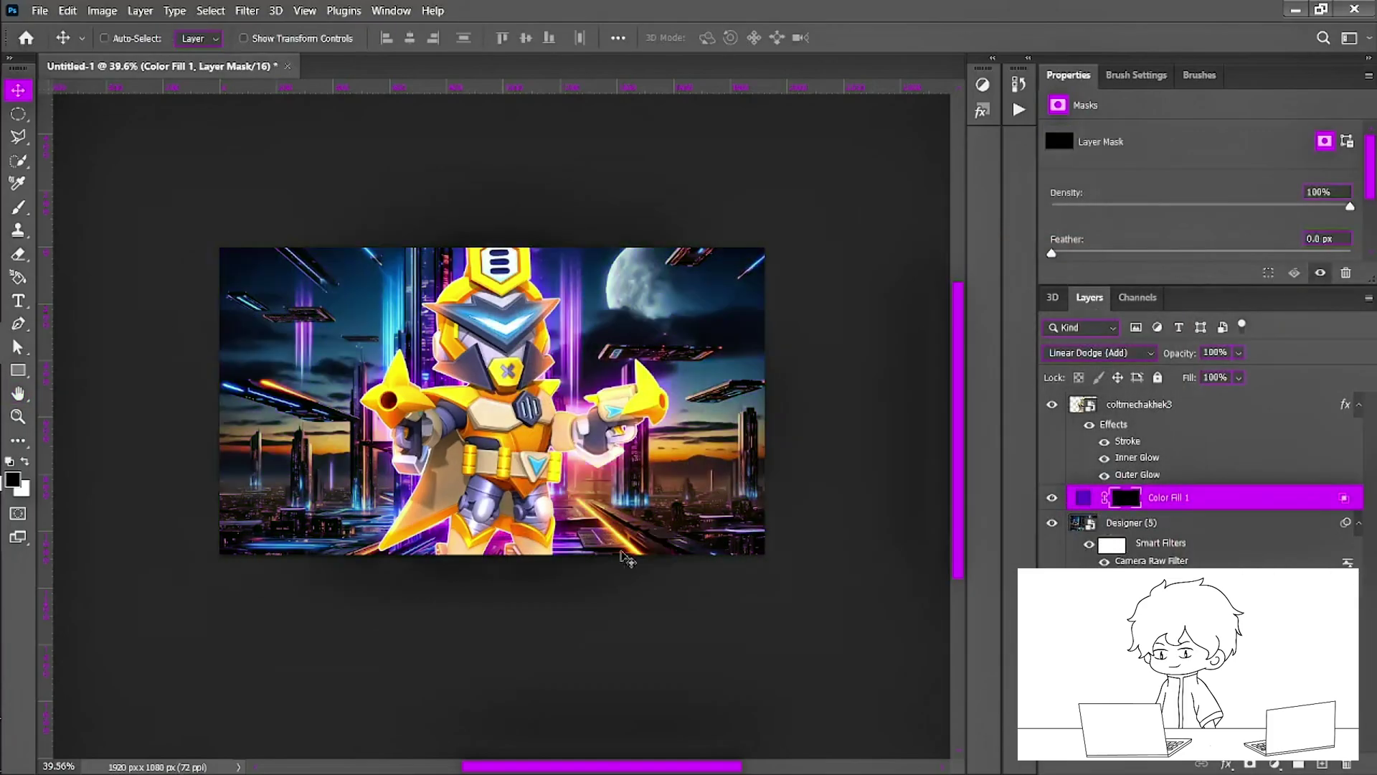
pyautogui.write('b5')
pyautogui.press('Return')
pyautogui.press('x')
pyautogui.rightClick(270, 483)
pyautogui.moveTo(271, 477); pyautogui.dragTo(352, 467)
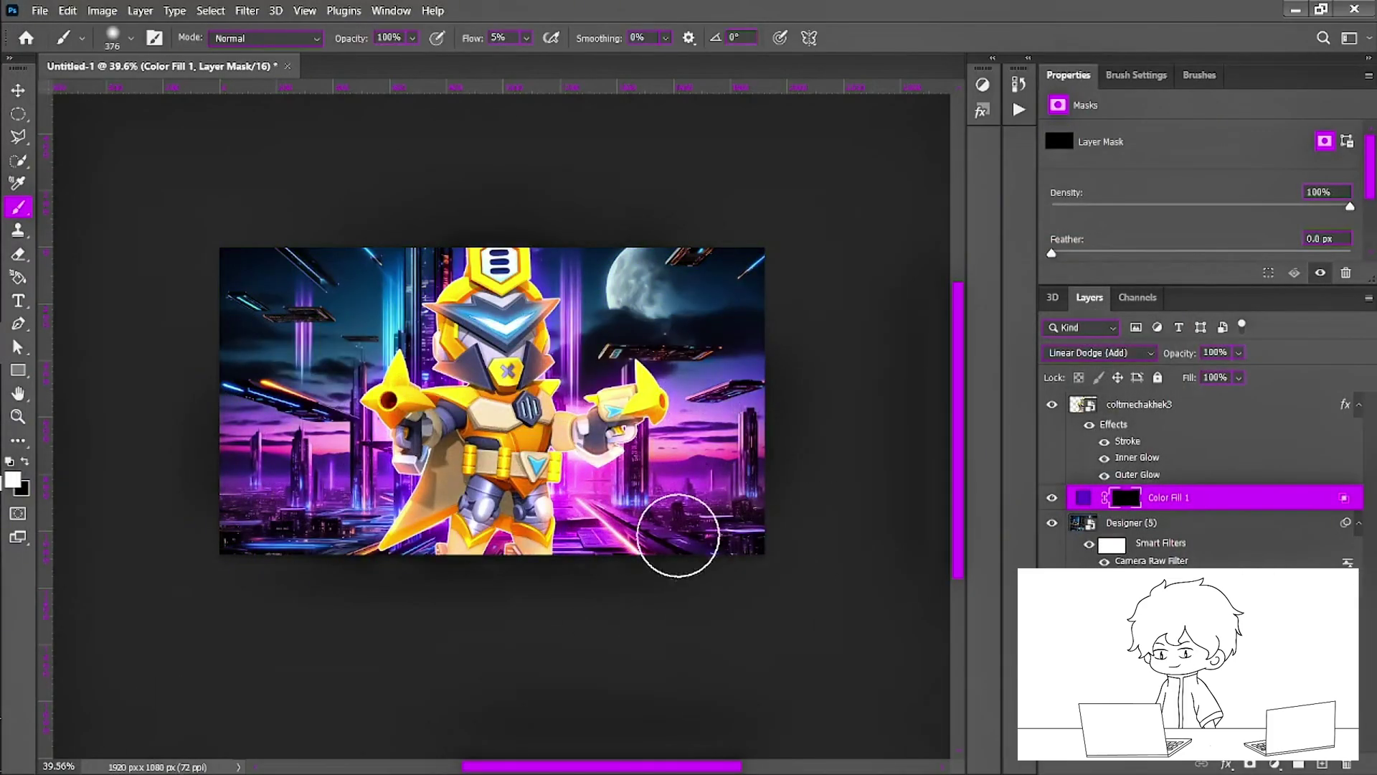
pyautogui.moveTo(678, 535); pyautogui.dragTo(436, 429)
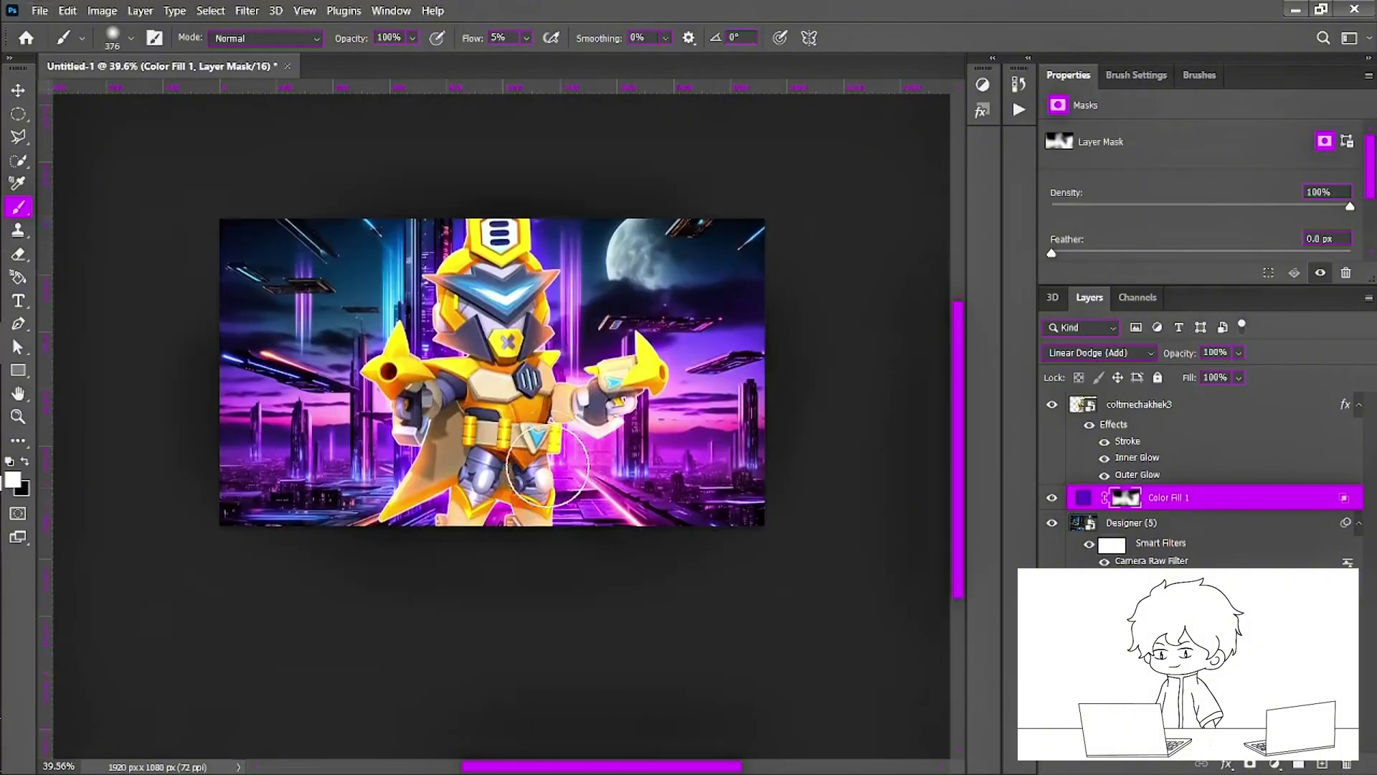
# - Change the colour of the coltmechakhek3 layer's Inner Glow and fine-tune the effect
pyautogui.doubleClick(1137, 457)
pyautogui.click(1009, 363)
pyautogui.moveTo(999, 578); pyautogui.dragTo(999, 372)
pyautogui.click(1159, 357)
pyautogui.moveTo(1064, 496); pyautogui.dragTo(1046, 496)
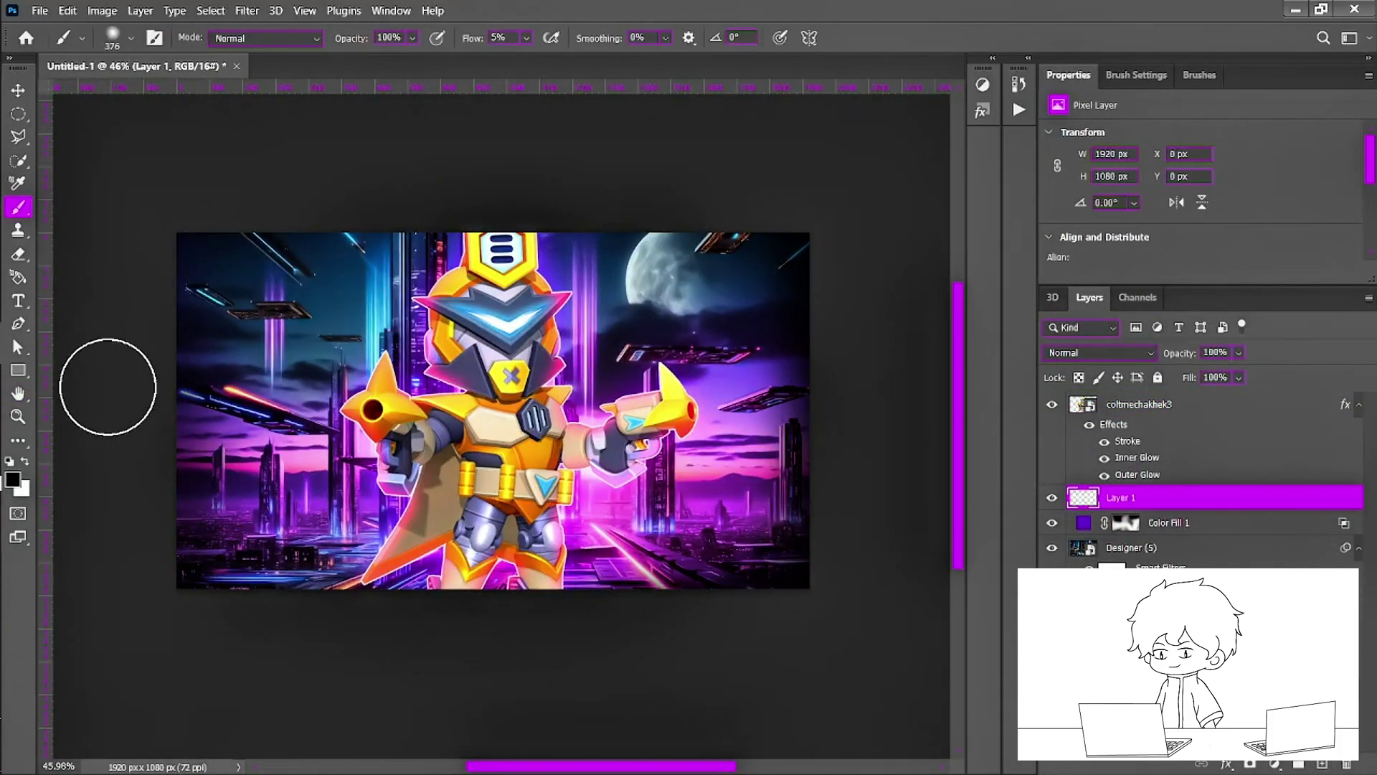
# - Place the SpydeyDesigns 47 overlay across the canvas above Layer 1 and change its blend mode
pyautogui.hotkey('ctrl', 't')
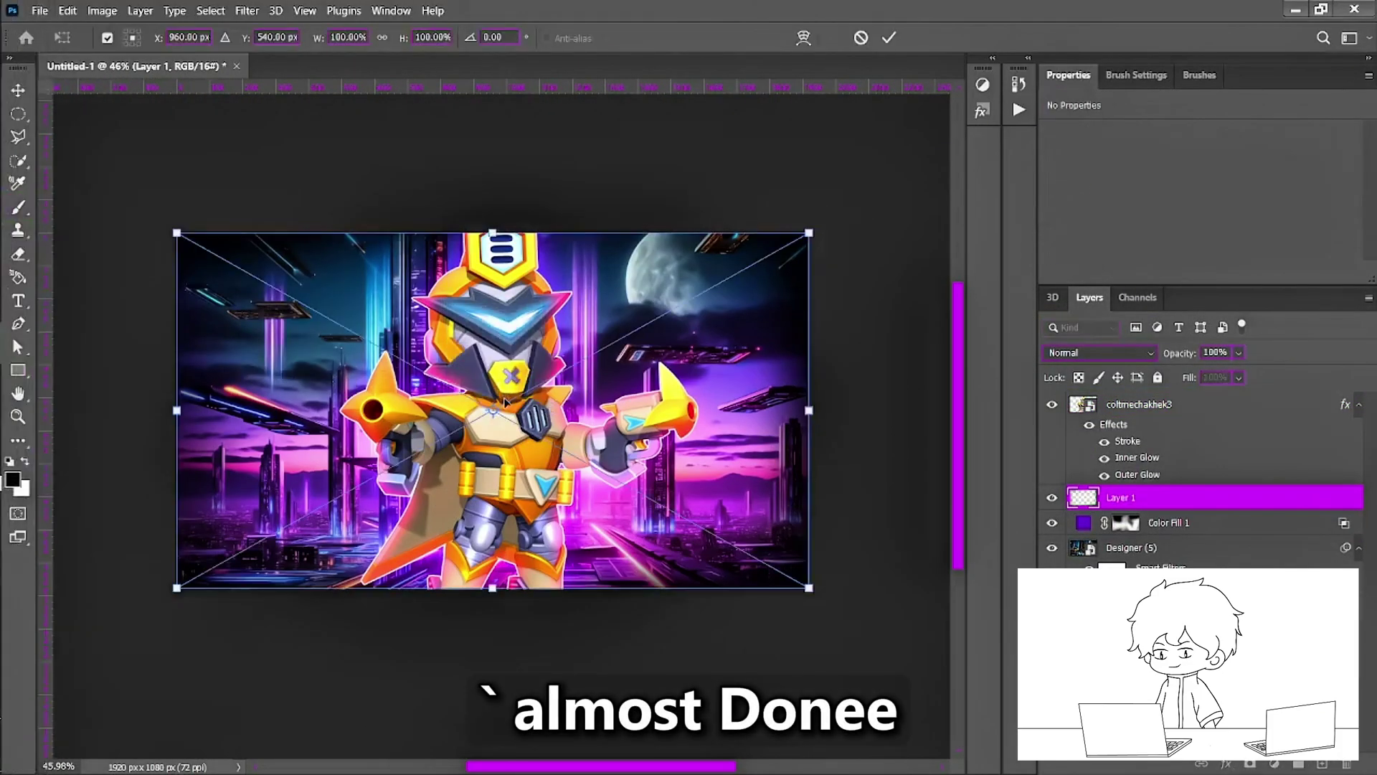
pyautogui.click(1101, 352)
pyautogui.click(1091, 493)
pyautogui.press('Return')
# - Add a Hue/Saturation adjustment clipped to the SpydeyDesigns 47 overlay and set its Hue to -71
pyautogui.click(1275, 764)
pyautogui.click(1242, 273)
pyautogui.moveTo(1201, 203)
pyautogui.mouseDown()
pyautogui.moveTo(1239, 204)
pyautogui.moveTo(1118, 204)
pyautogui.mouseUp()
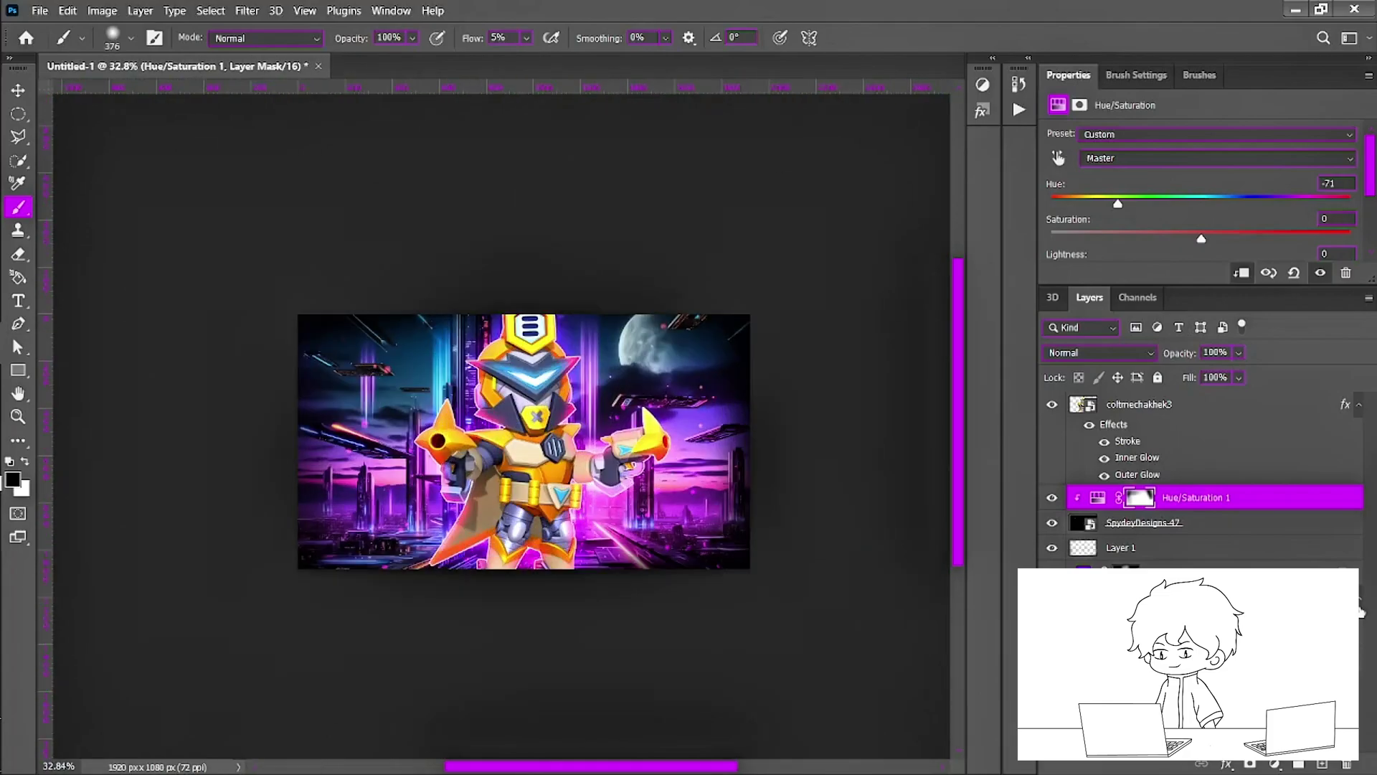
# - Merge a copy of all visible layers into a new layer above the character and apply a filter to it
pyautogui.click(1139, 404)
pyautogui.hotkey('ctrl', 'alt', 'shift', 'e')
pyautogui.click(246, 11)
pyautogui.click(344, 151)
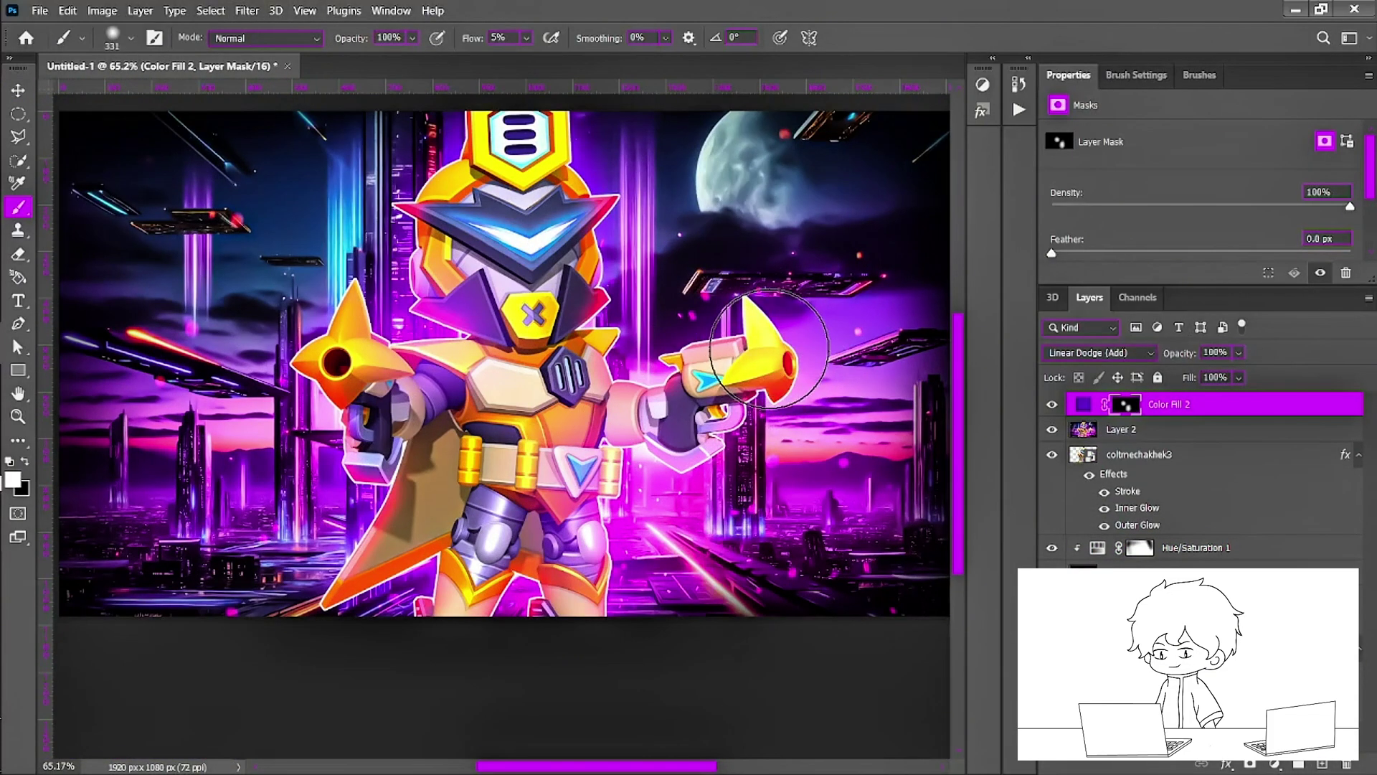
# - Paint white on the Color Fill 2 mask to spread purple glow over the character's guns, arms, cape and lower body
pyautogui.moveTo(770, 349); pyautogui.dragTo(667, 359)
pyautogui.scroll(1, 459, 502)
pyautogui.moveTo(335, 617)
pyautogui.mouseDown()
pyautogui.moveTo(358, 587)
pyautogui.moveTo(437, 664)
pyautogui.mouseUp()
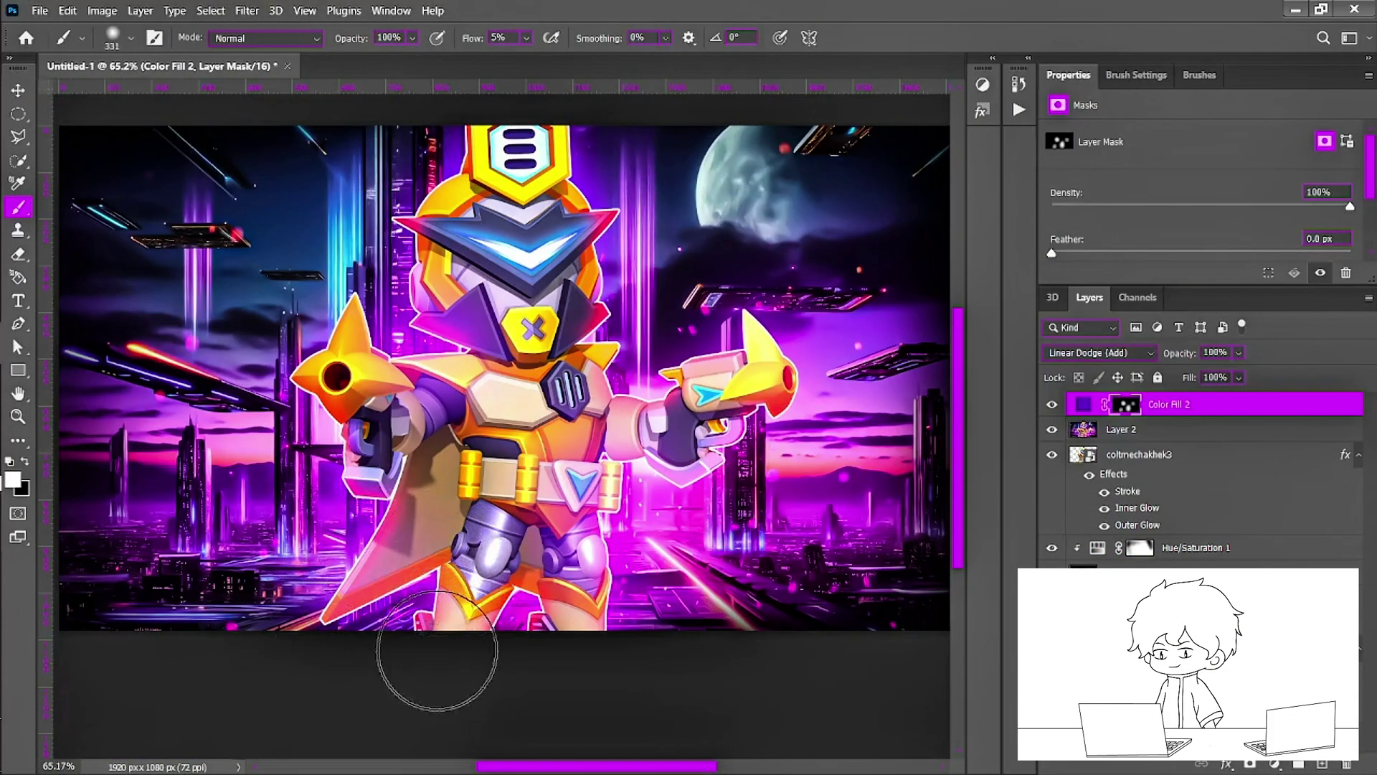
pyautogui.scroll(4, 455, 215)
pyautogui.moveTo(421, 338); pyautogui.dragTo(416, 402)
pyautogui.scroll(-6, 461, 309)
pyautogui.scroll(8, 544, 530)
pyautogui.moveTo(547, 451); pyautogui.dragTo(507, 457)
# - Paint black on the Color Fill 2 mask to reduce the glow around the character's belt and waist
pyautogui.press('x')
pyautogui.moveTo(501, 507); pyautogui.dragTo(493, 450)
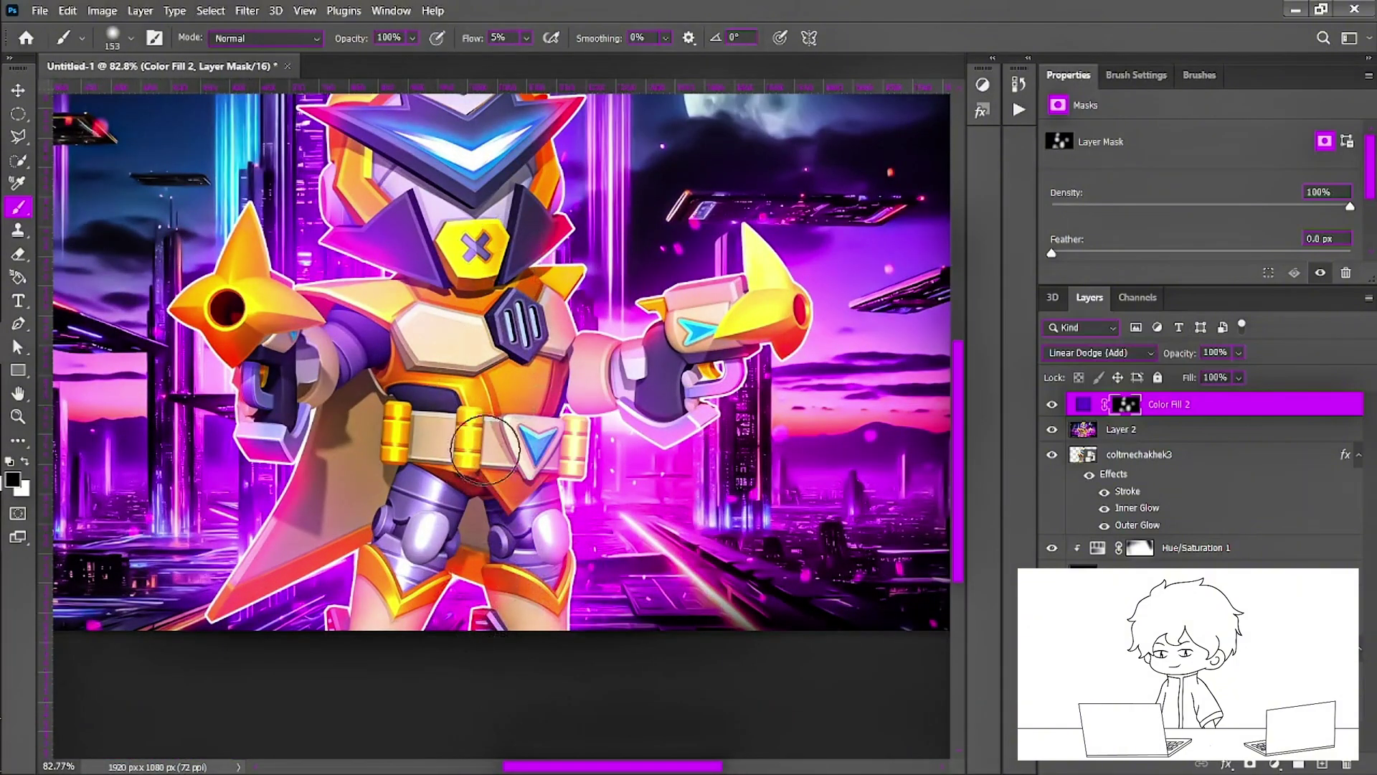
pyautogui.scroll(2, 742, 414)
pyautogui.scroll(-5, 403, 321)
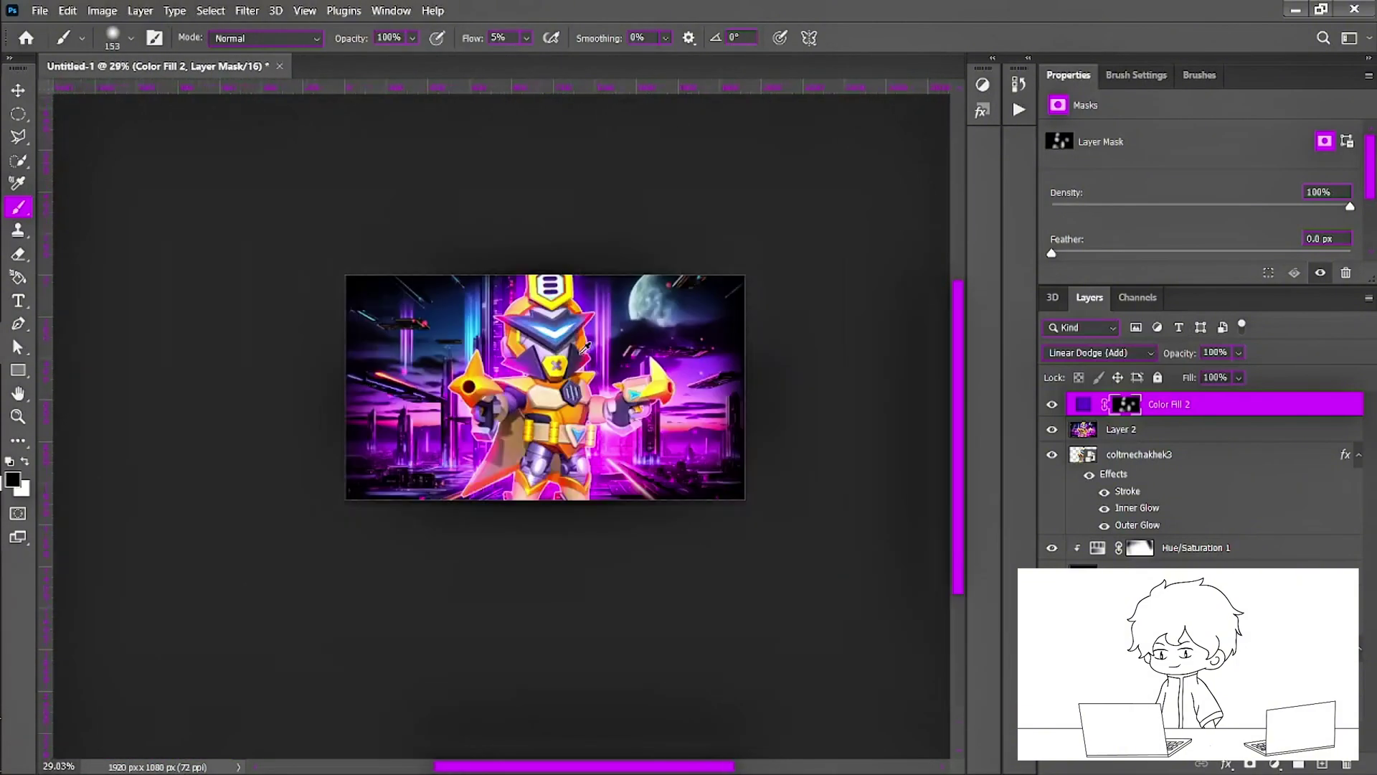
pyautogui.scroll(4, 408, 326)
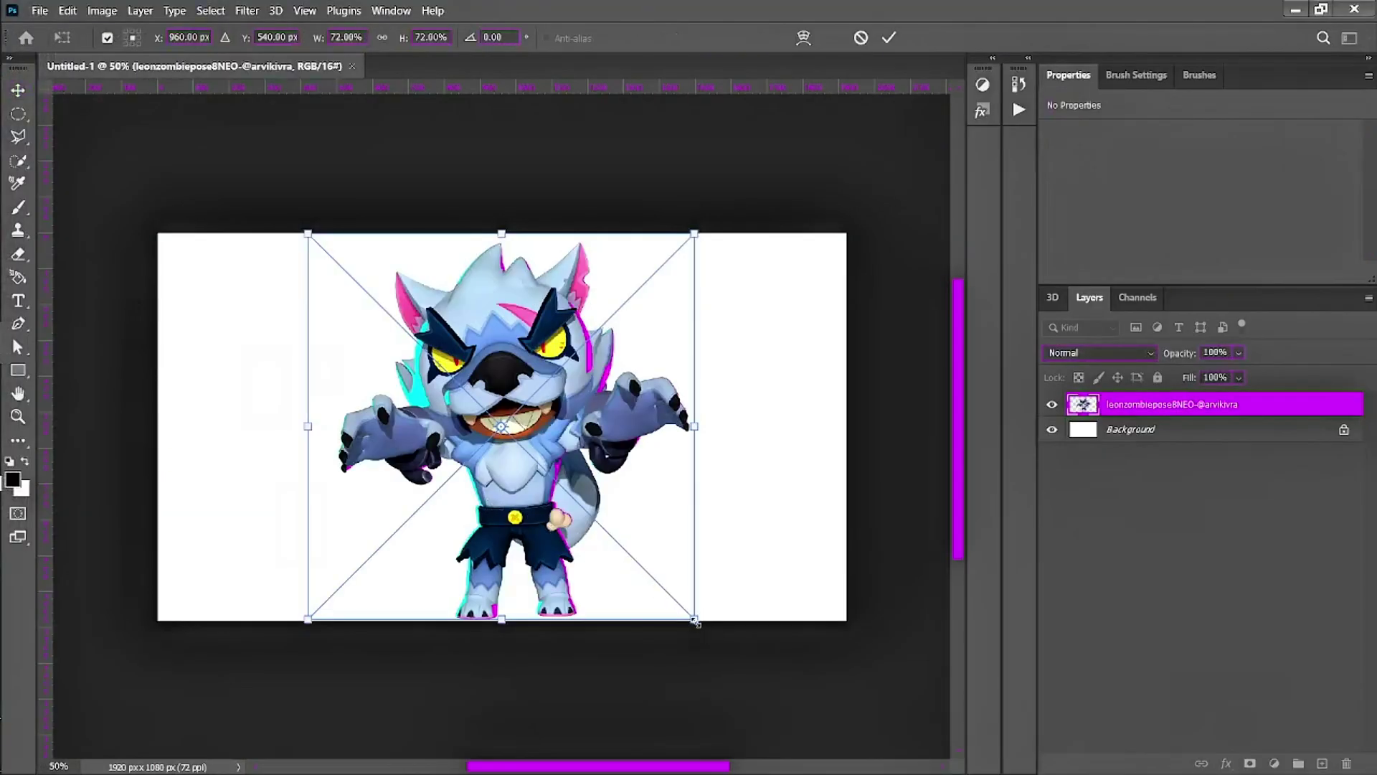
# - Scale up the placed leonzombiepose8NEO werewolf beyond 72% and adjust its position near the centre of the new canvas
pyautogui.moveTo(696, 621); pyautogui.dragTo(729, 645)
pyautogui.moveTo(555, 435); pyautogui.dragTo(551, 437)
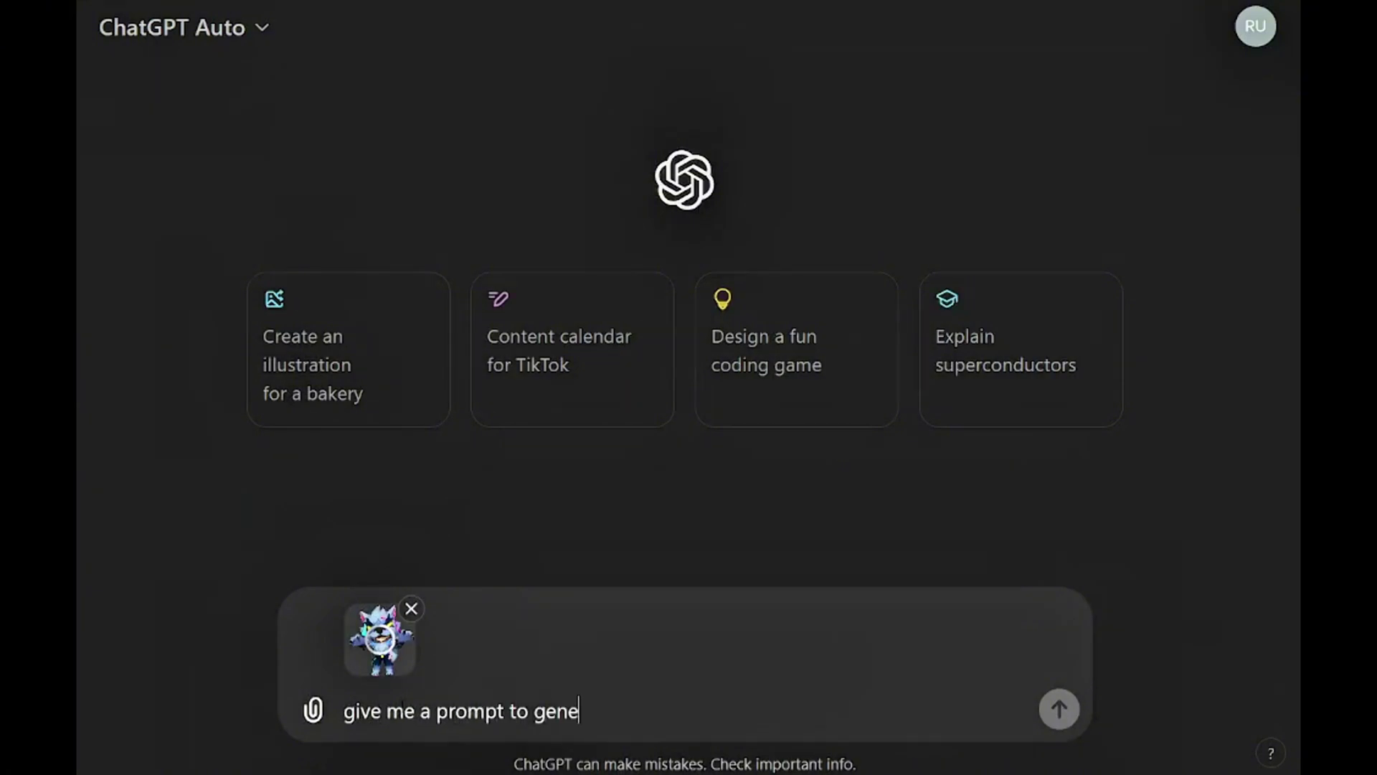
# - Ask ChatGPT with the werewolf image attached: "give me a prompt to generate a background for this image. don't include the character in the prompt"
pyautogui.write('rate a background for t')
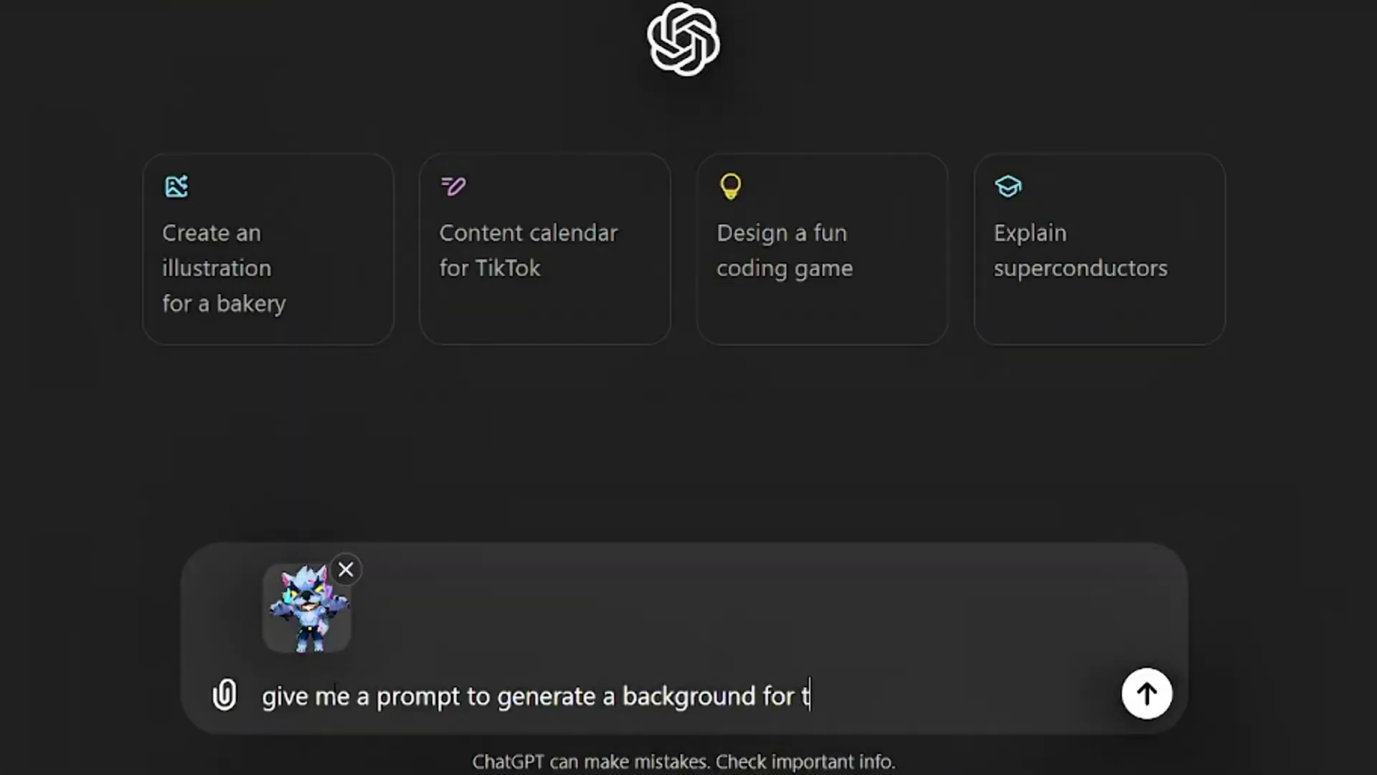
pyautogui.write('his image. don;t include the character in theprompt')
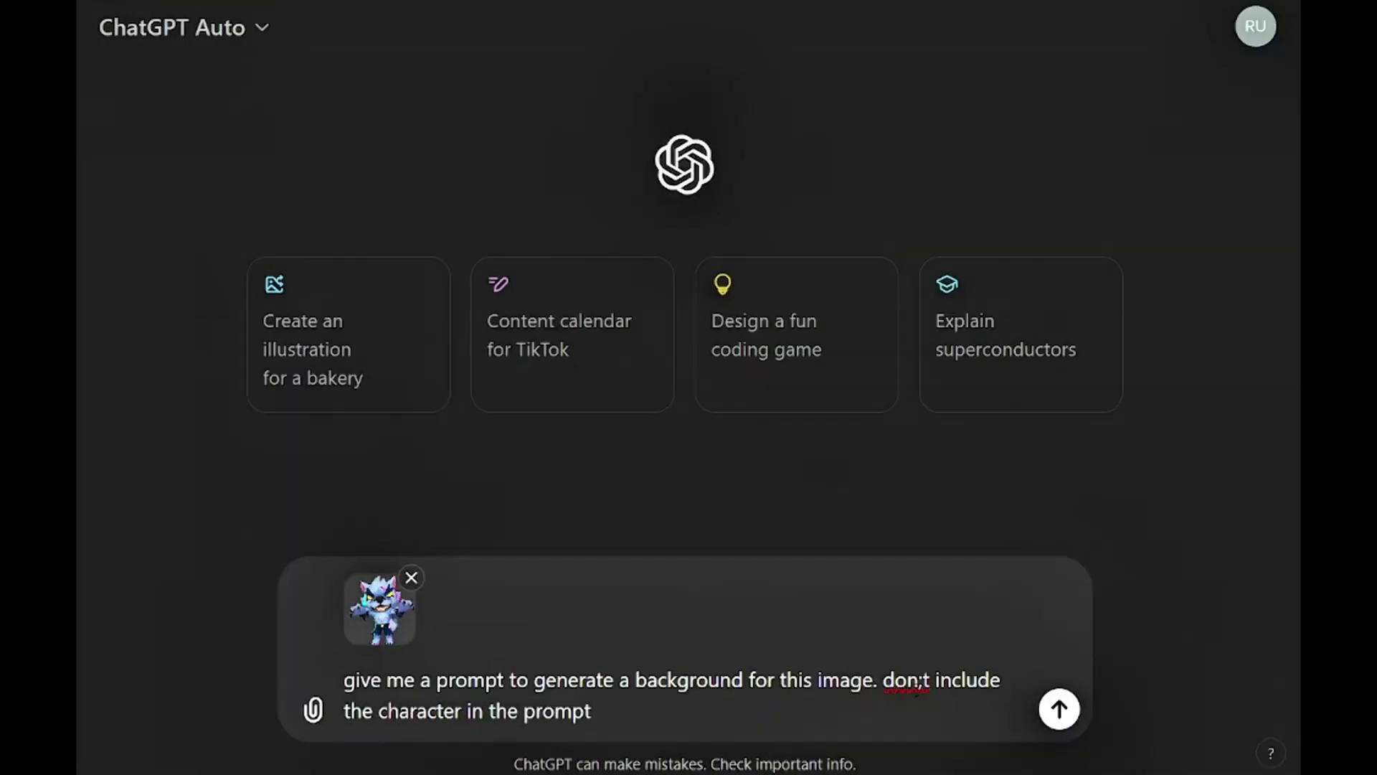
pyautogui.press('Return')
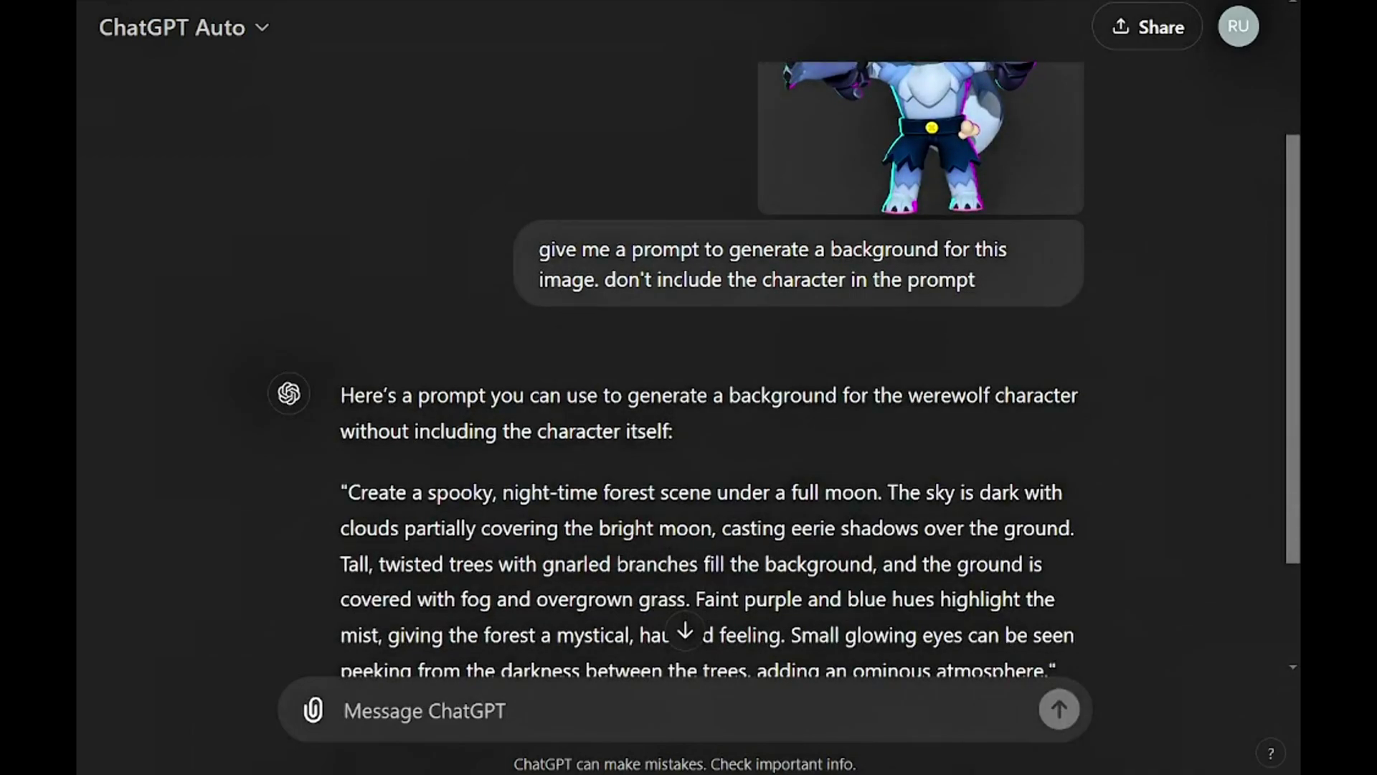
# - Copy the spooky night-time forest prompt from ChatGPT, submit it to Copilot and open the upper-right generated image
pyautogui.scroll(-2, 689, 430)
pyautogui.moveTo(348, 390); pyautogui.dragTo(1005, 569)
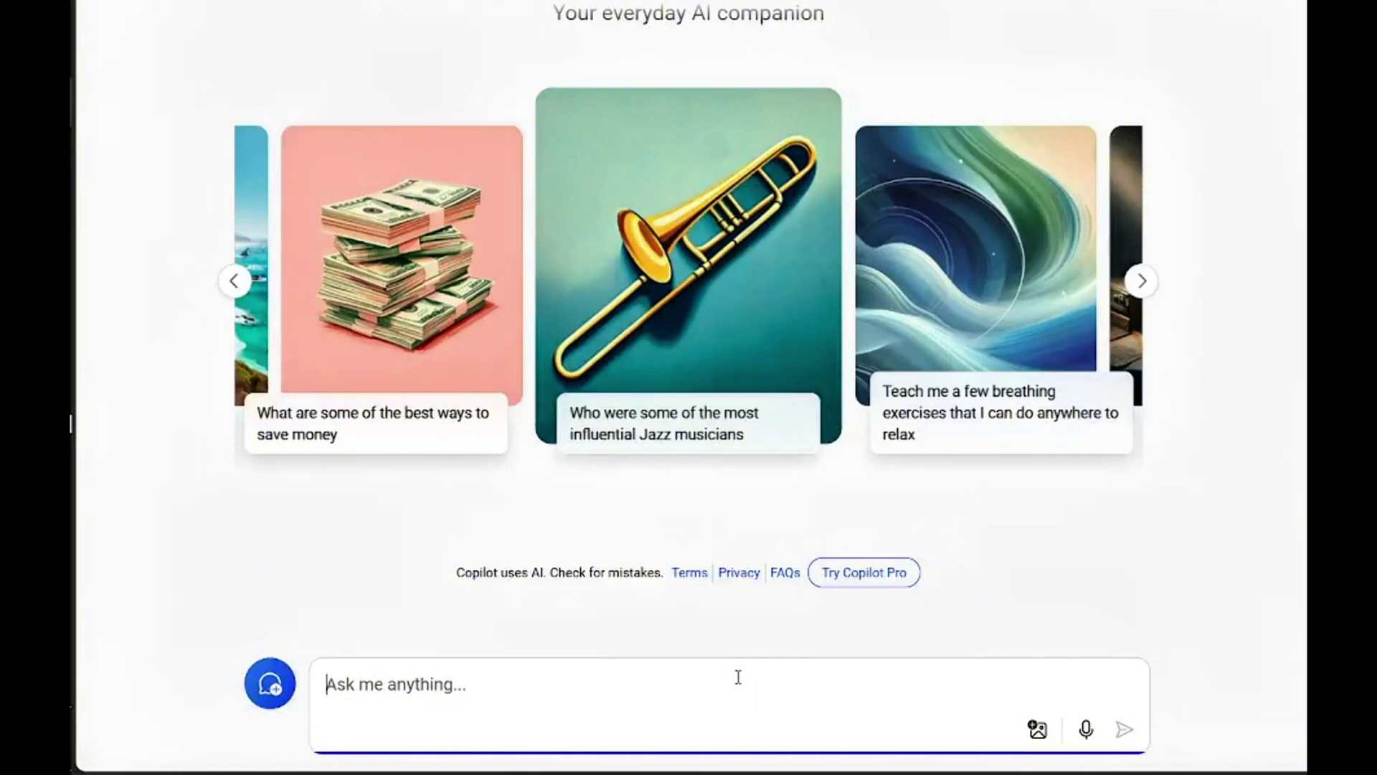
pyautogui.write('Create a spooky, night-time forest scene under a full moon. The sky is dark with clouds partially covering the bright moon, casting eerie shadows over the ground. Tall, twisted trees with gnarled branches fill the background, and the ground is covered with fog and overgrown grass. Faint purple and blue hues highlight the mist, giving the forest a mystical, haunted feeling. Small glowing eyes can be seen peeking from the darkness between the trees, adding an ominous atmosphere.')
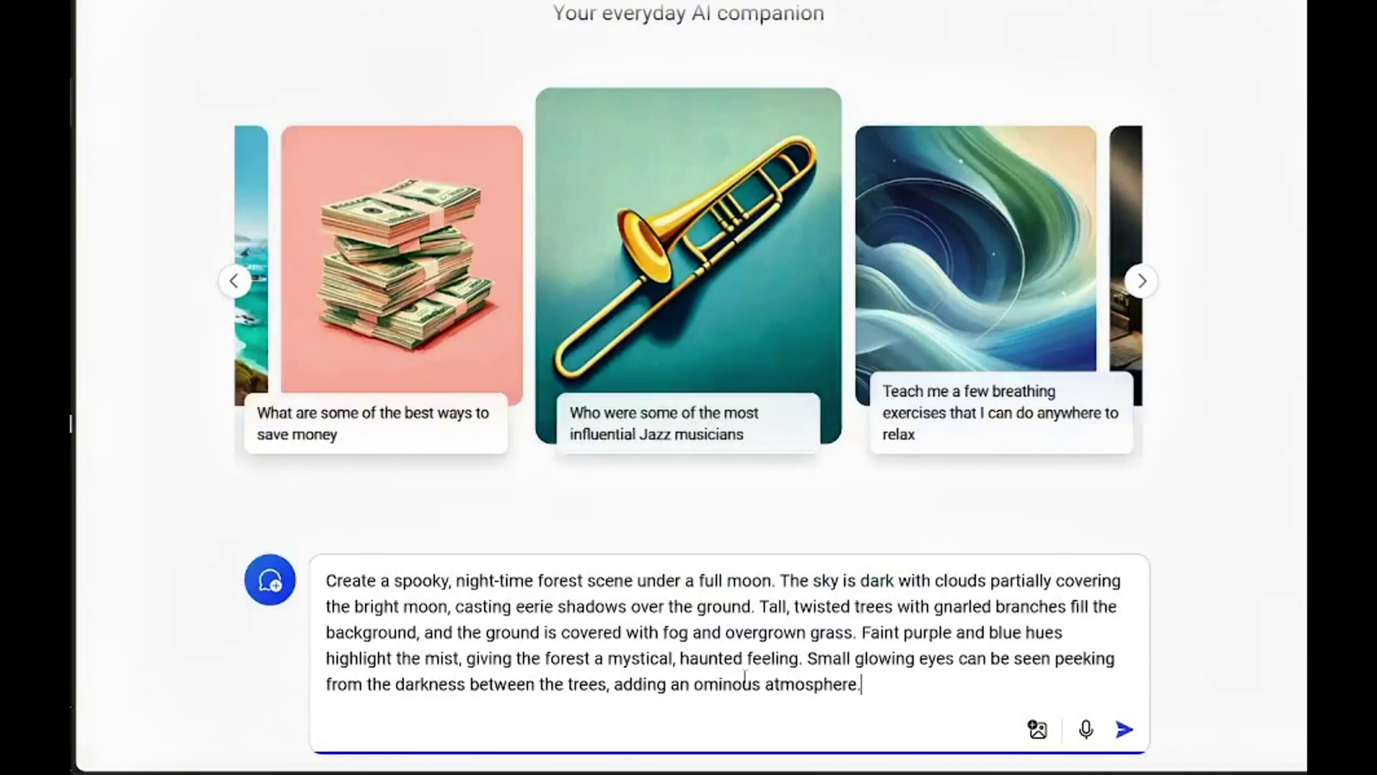
pyautogui.press('Return')
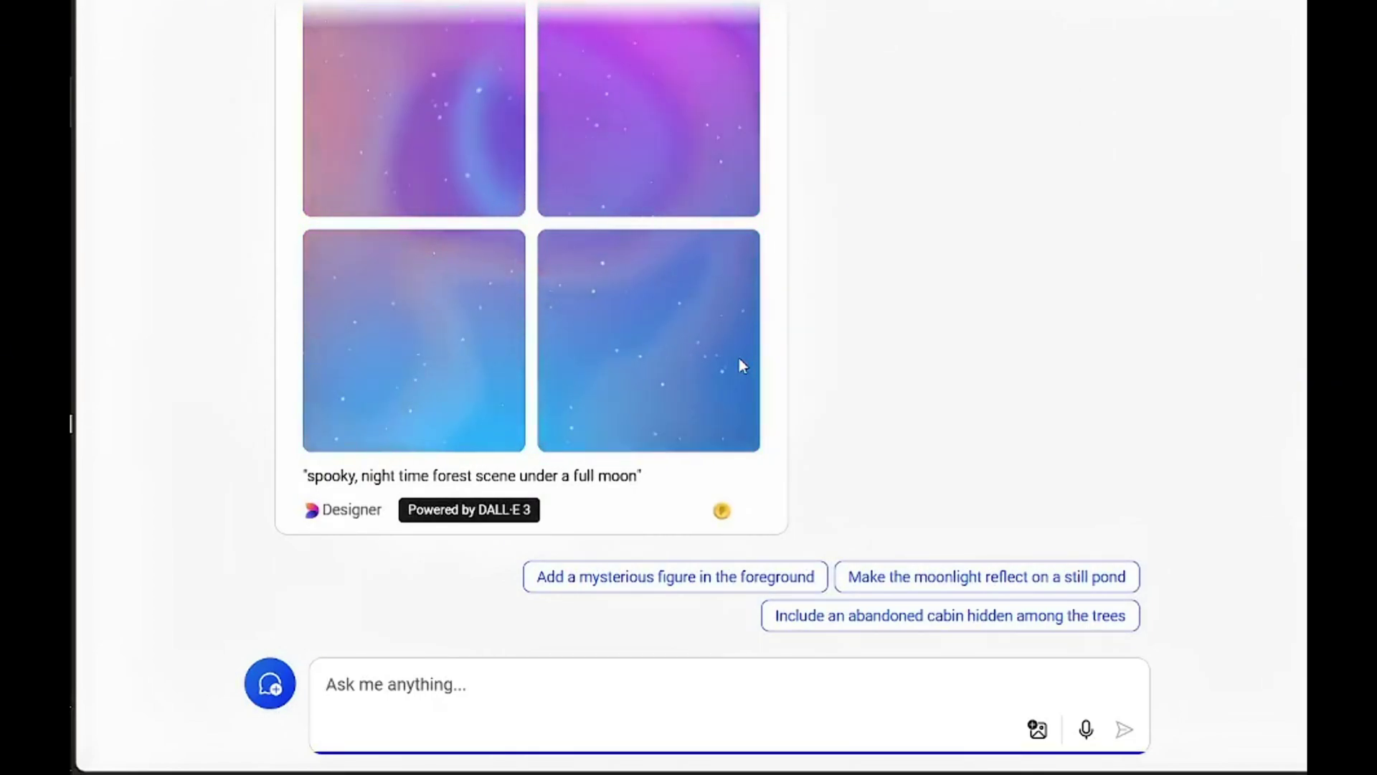
pyautogui.click(371, 705)
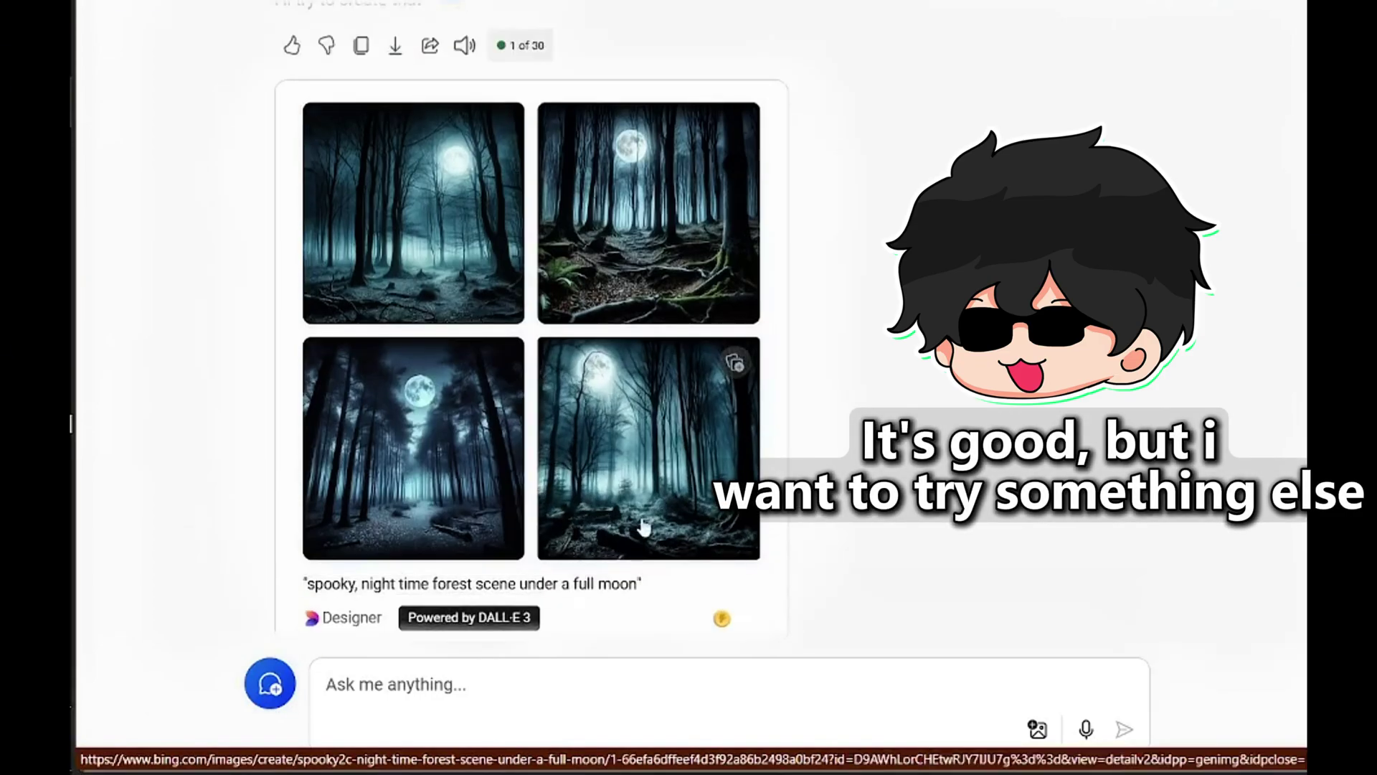
pyautogui.click(617, 241)
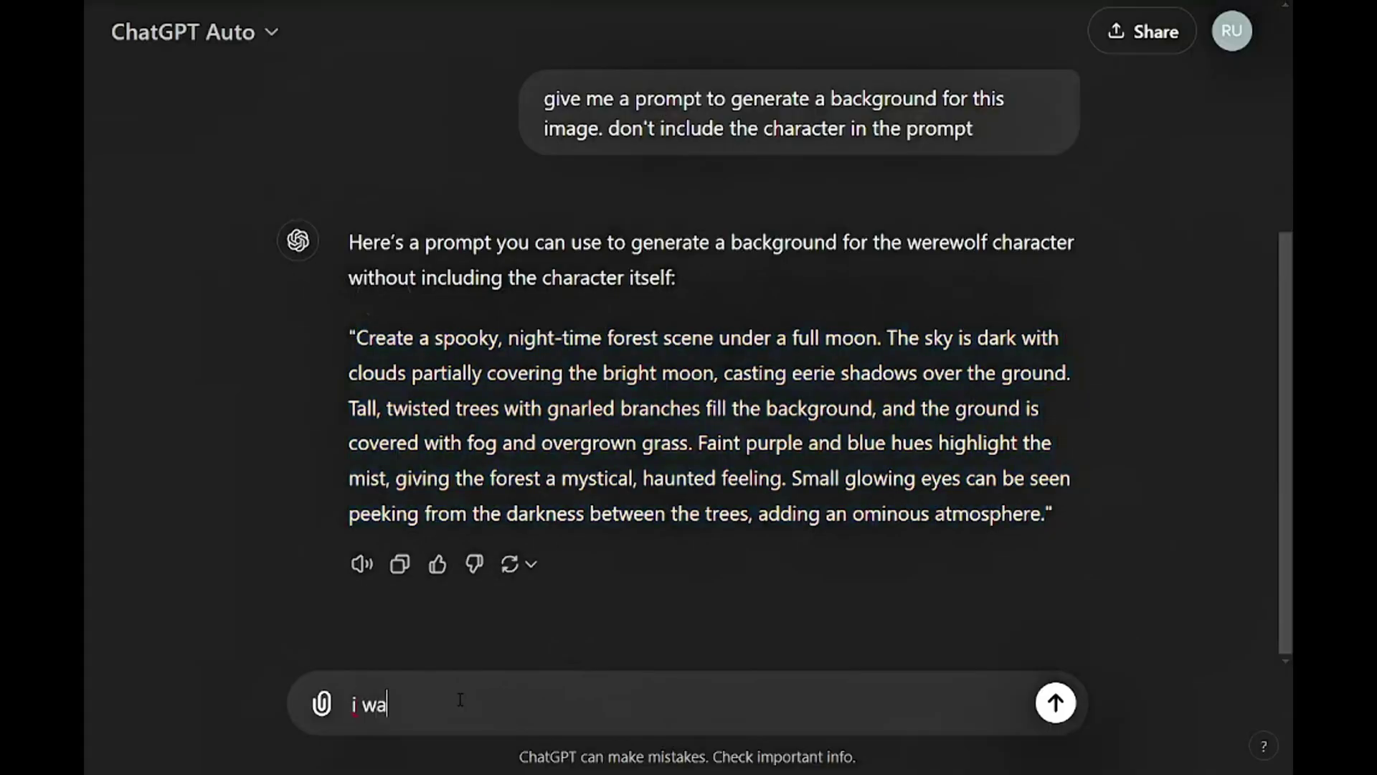
# - Ask ChatGPT to refine the prompt: "i want something like, halloween type vibe"
pyautogui.write('like, halloween type vi')
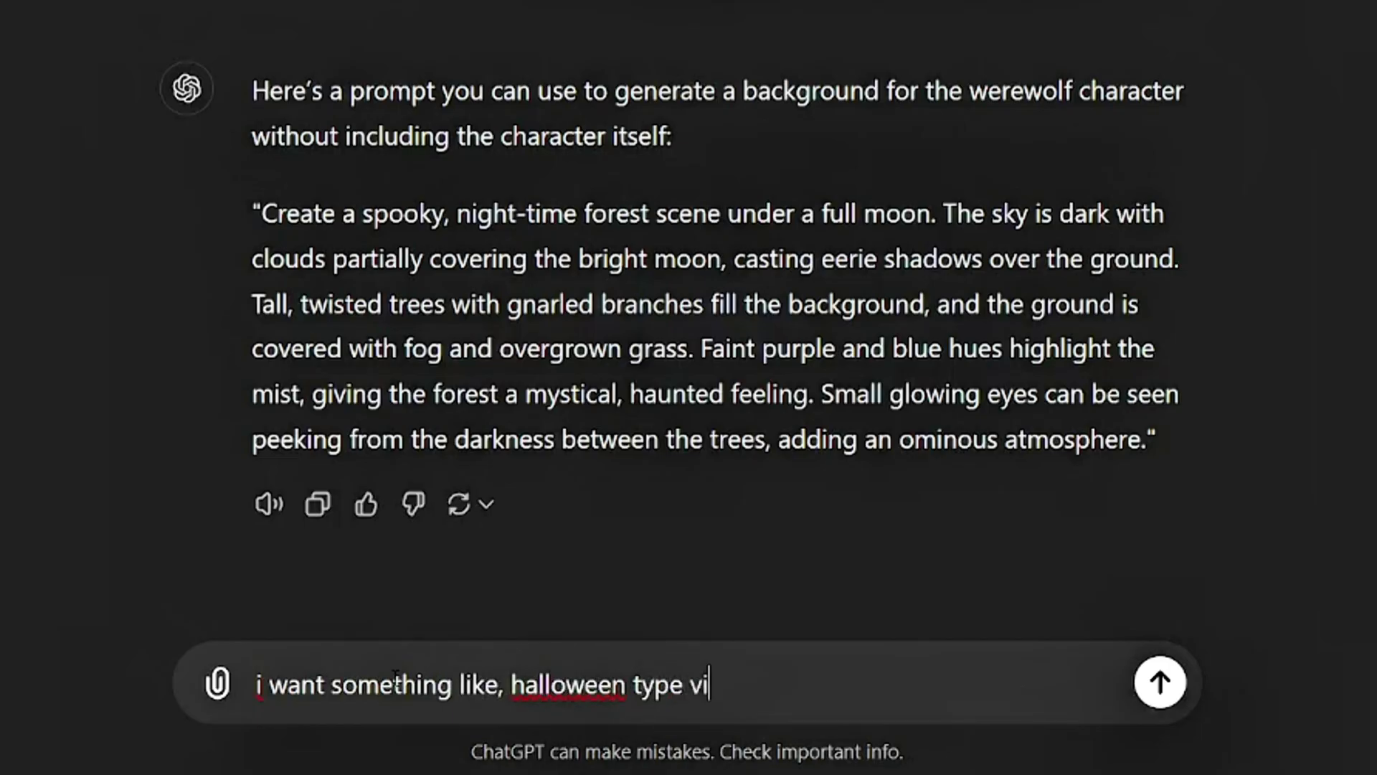
pyautogui.write('be')
pyautogui.press('Return')
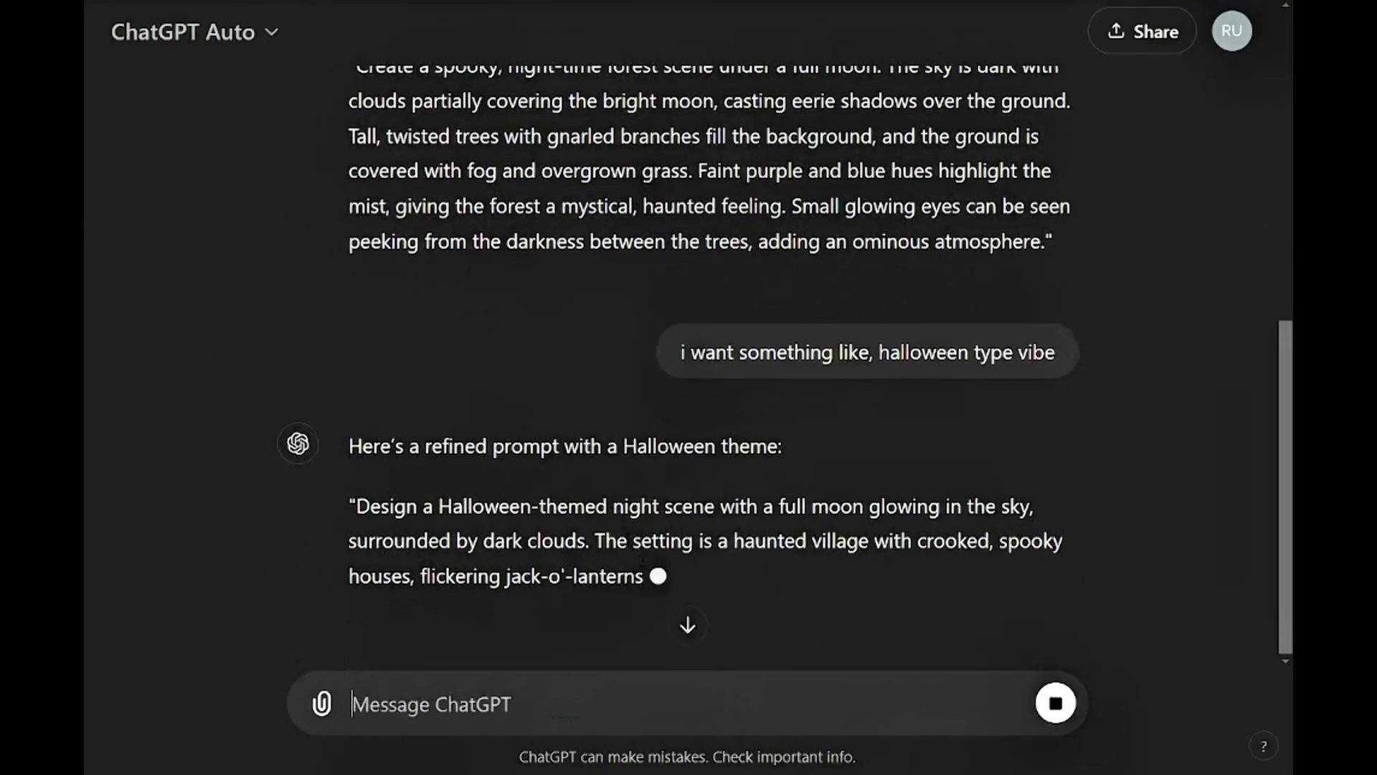
# - Copy the Halloween-themed haunted village prompt from ChatGPT's answer and submit it to Copilot to generate images
pyautogui.scroll(-3, 668, 431)
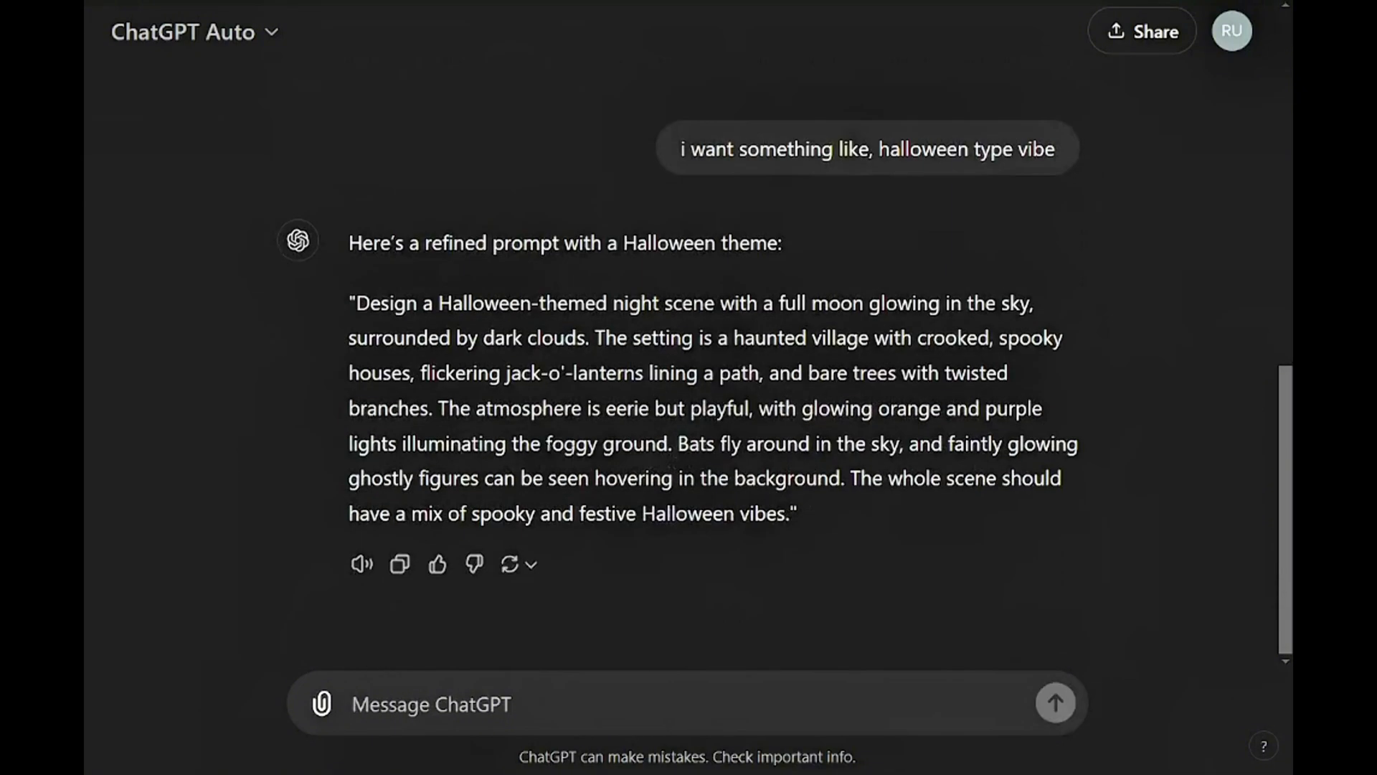
pyautogui.moveTo(356, 302); pyautogui.dragTo(789, 513)
pyautogui.hotkey('ctrl', 'c')
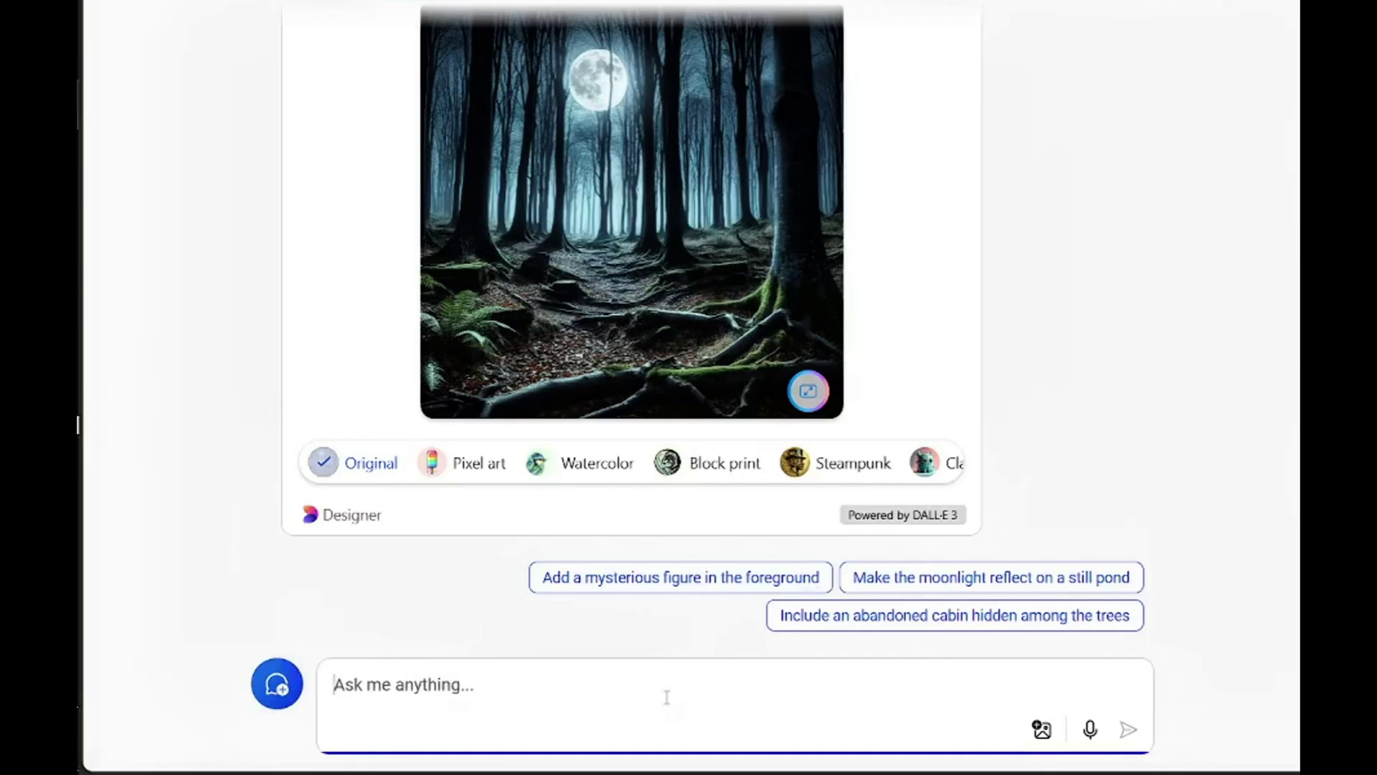
pyautogui.click(666, 698)
pyautogui.hotkey('ctrl', 'v')
pyautogui.press('Return')
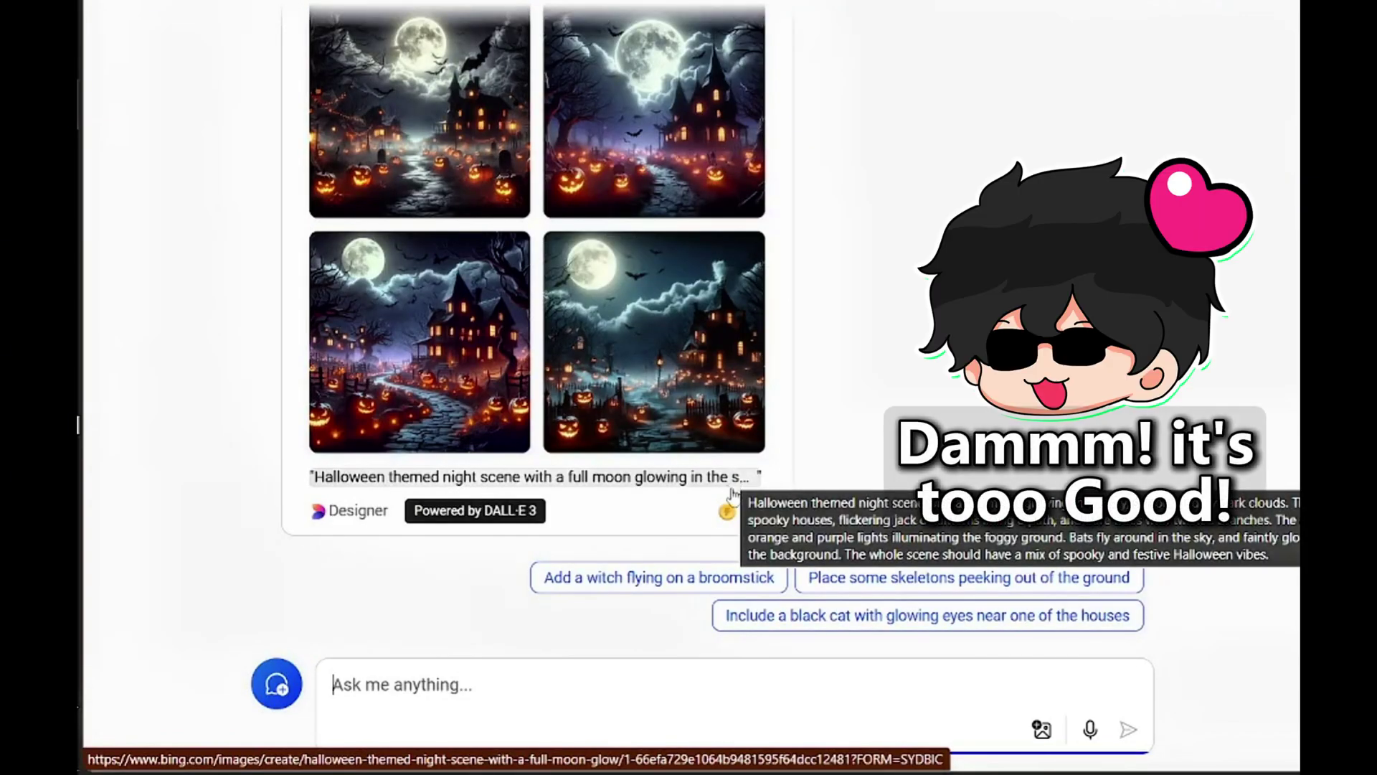
# - Open the lower-left haunted village image, expand it to landscape format and download it
pyautogui.click(445, 359)
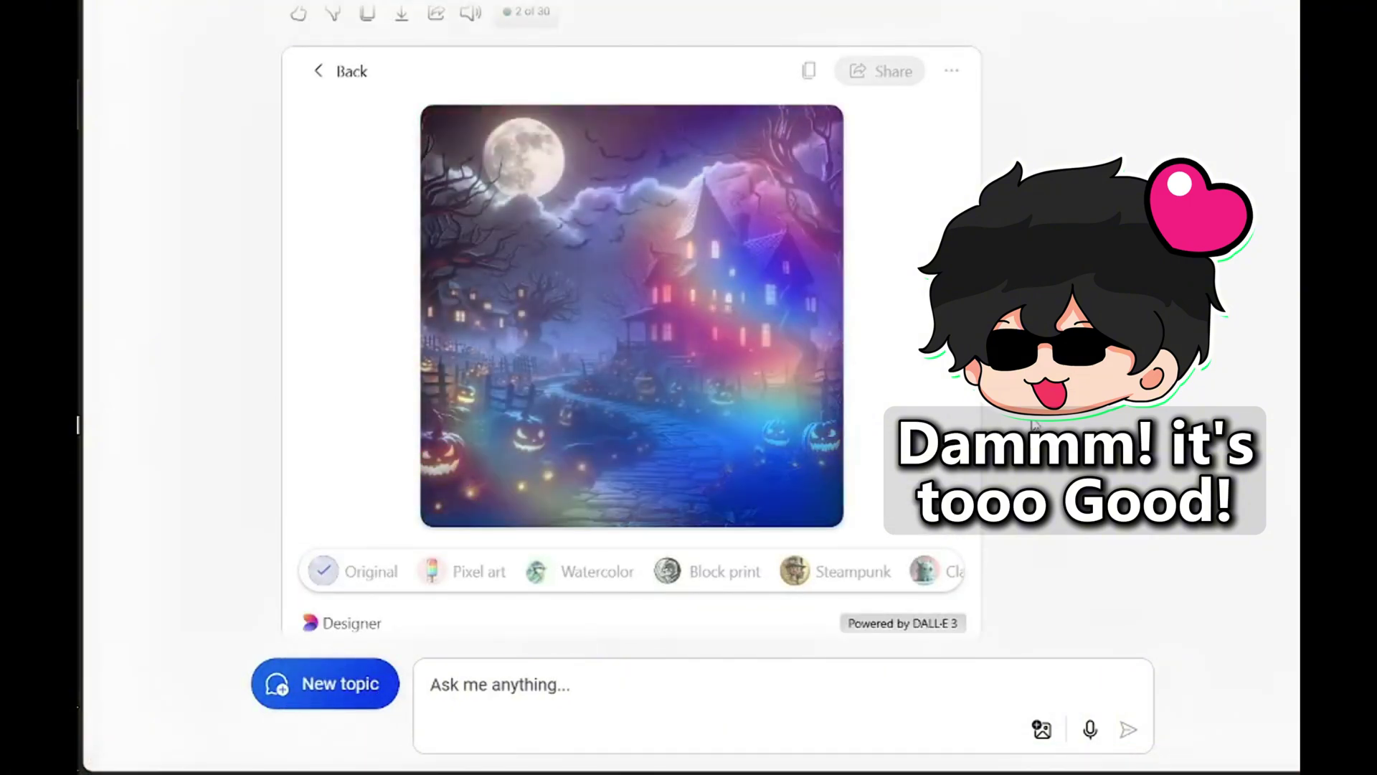
pyautogui.click(704, 573)
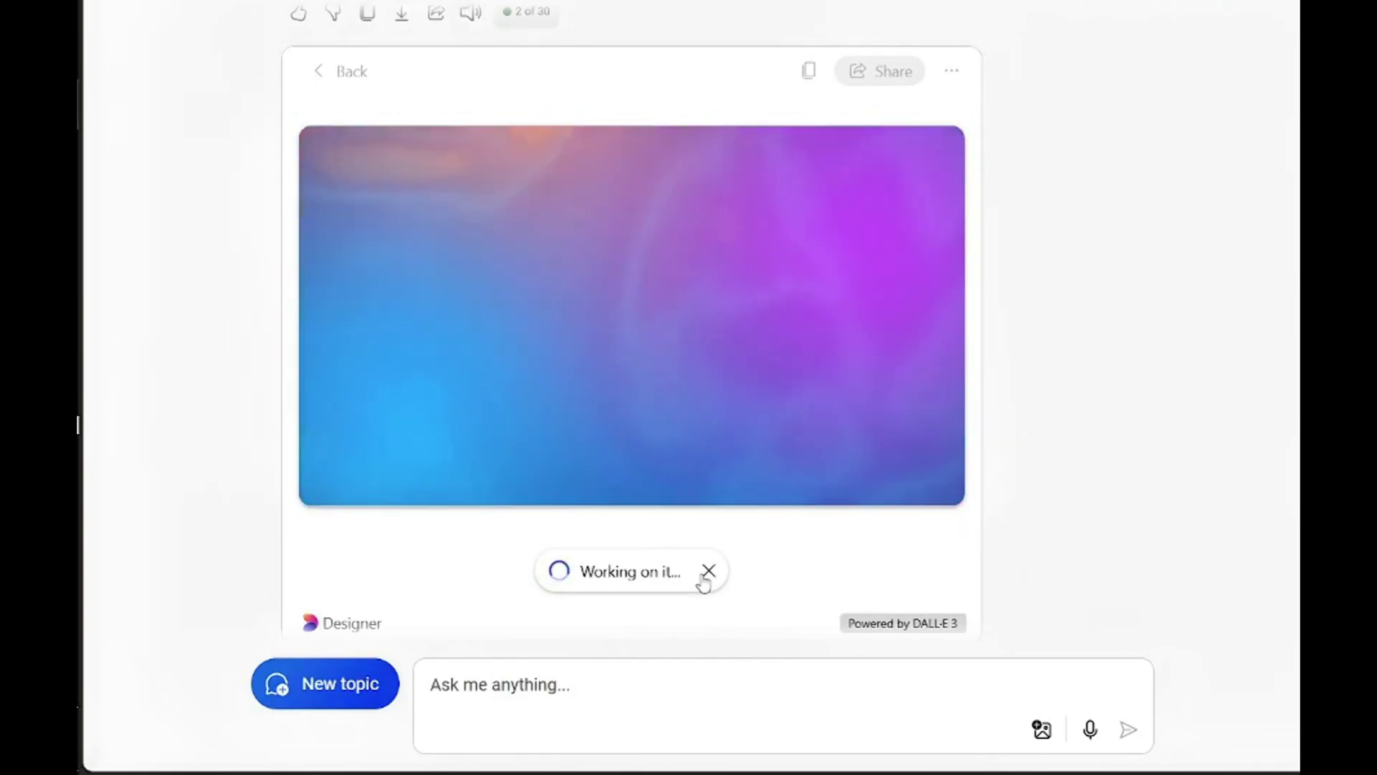
pyautogui.click(704, 574)
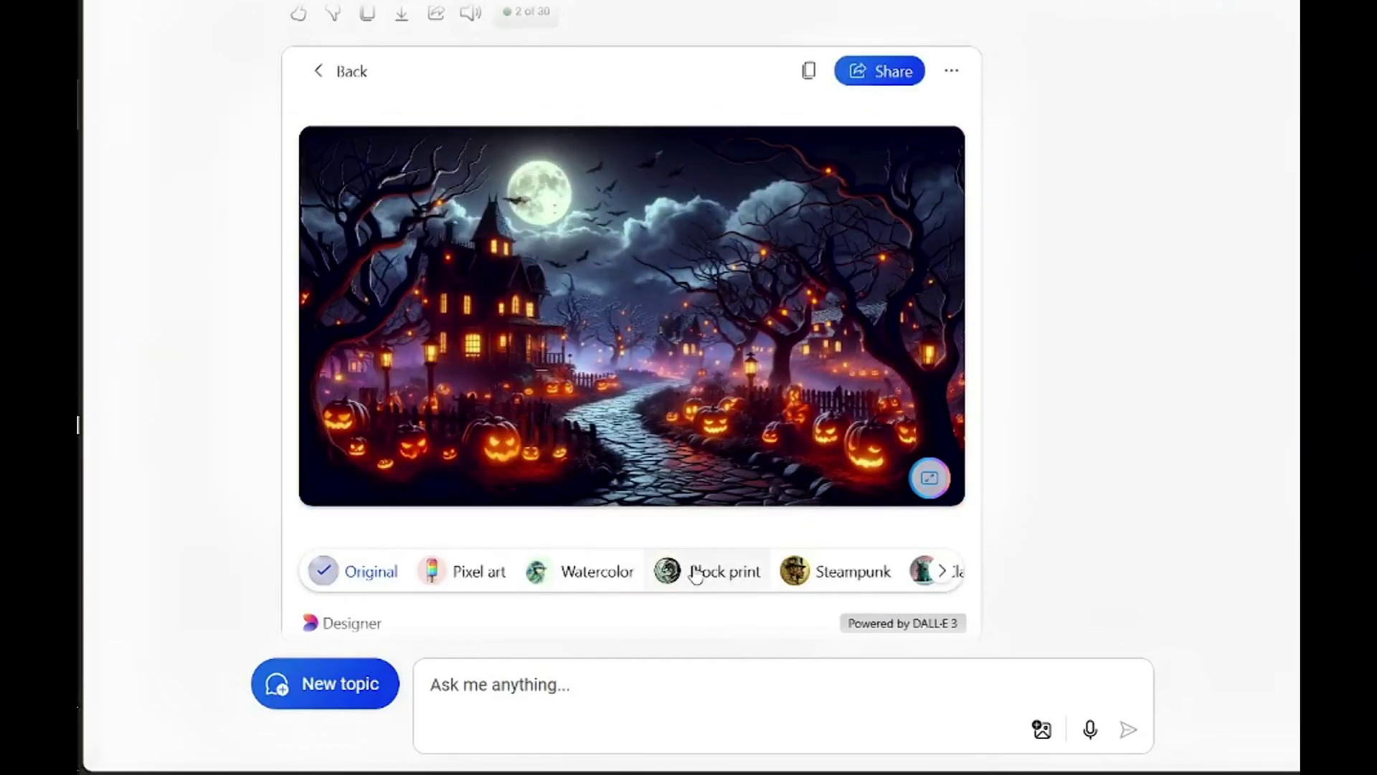
pyautogui.click(951, 70)
pyautogui.click(933, 142)
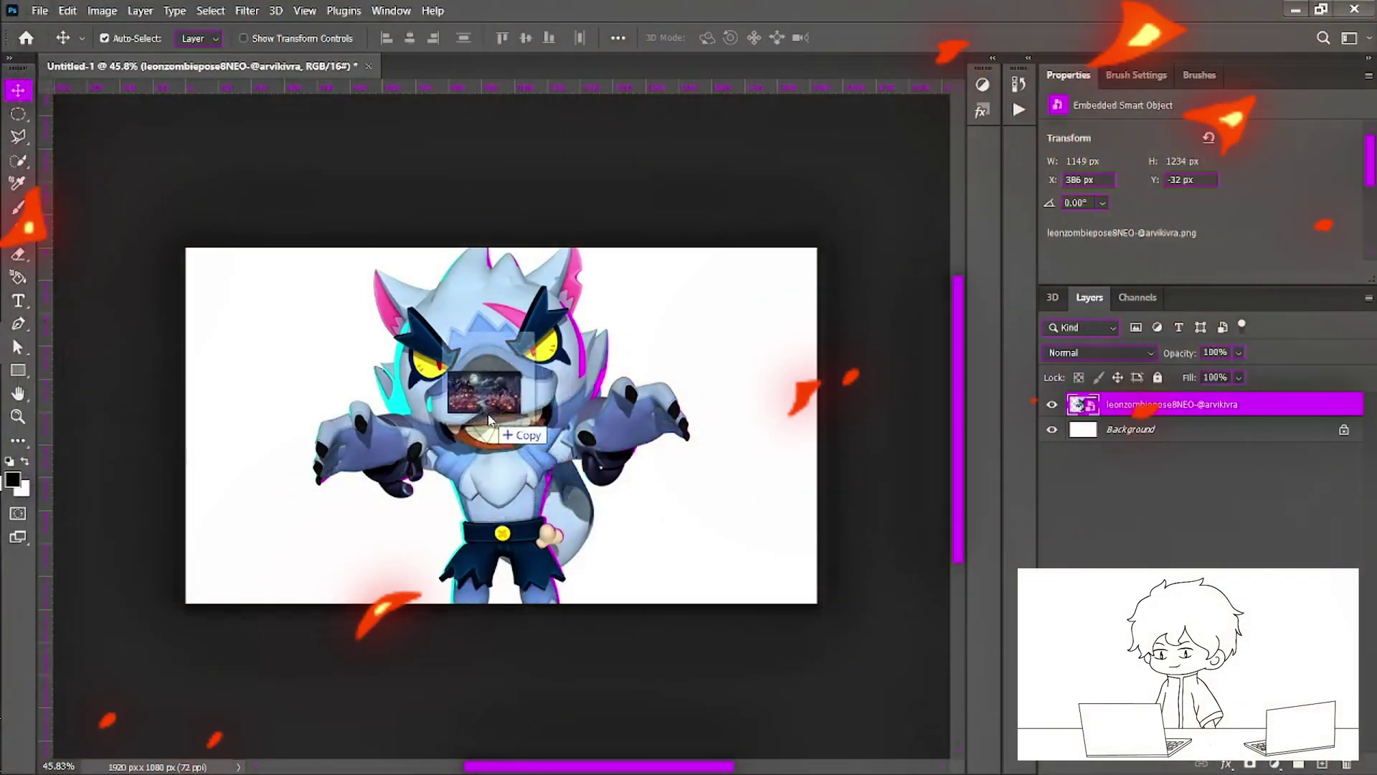
# - Switch to Photoshop, place the downloaded Halloween image in the werewolf document and enlarge it to cover the canvas
pyautogui.moveTo(488, 420); pyautogui.dragTo(490, 422)
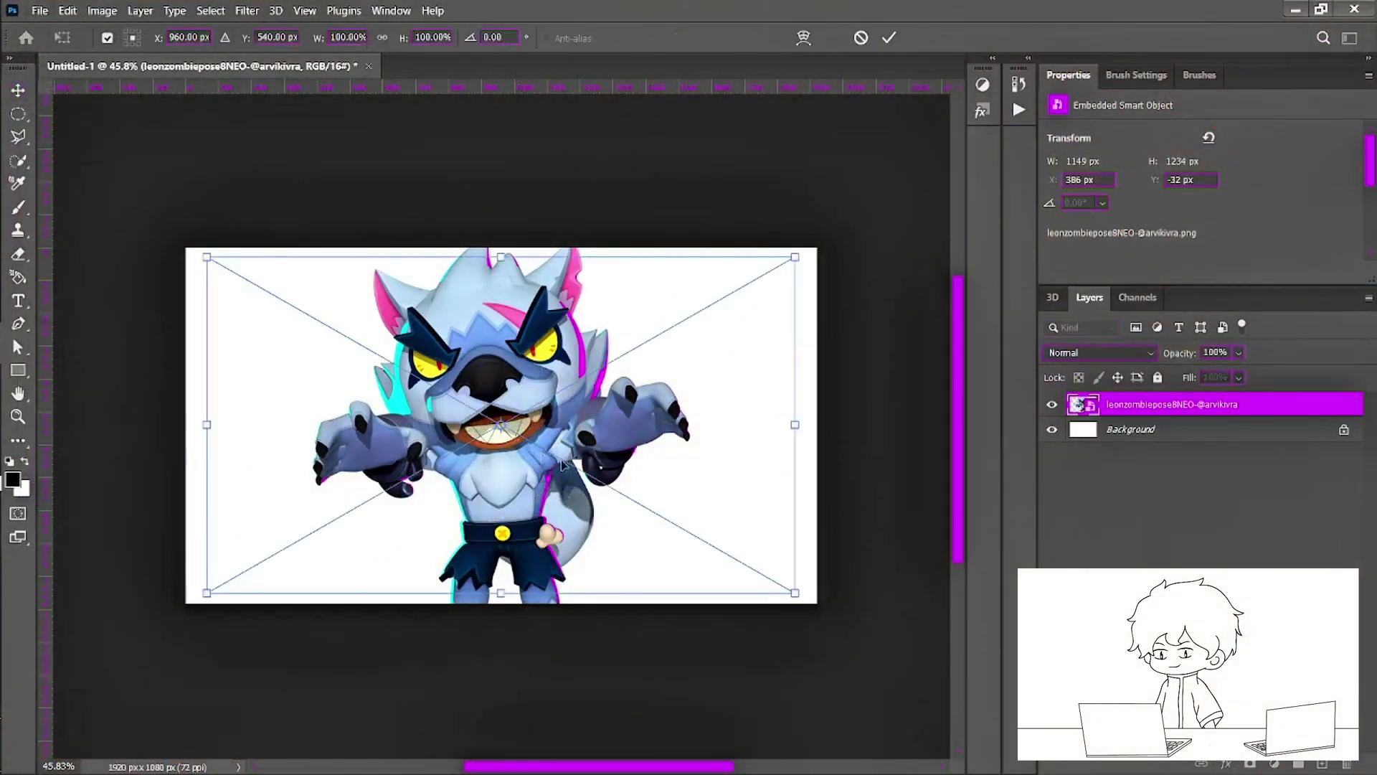
pyautogui.moveTo(797, 593)
pyautogui.mouseDown()
pyautogui.moveTo(833, 609)
pyautogui.moveTo(816, 603)
pyautogui.mouseUp()
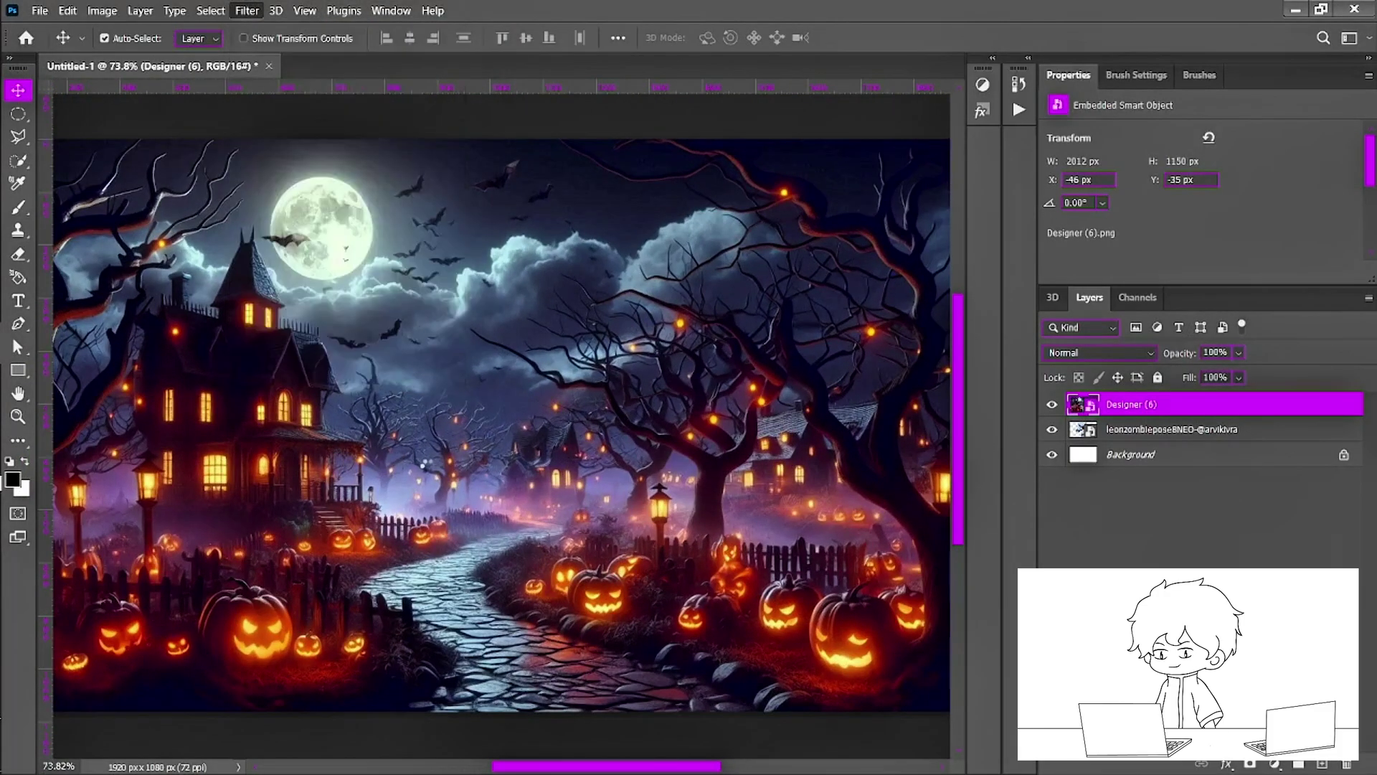
# - Adjust the Halloween background in Camera Raw with contrast +8, highlights +18, shadows -17, whites +8, blacks -11, texture +25, clarity +17, plus more sharpening and noise reduction
pyautogui.hotkey('ctrl', 'shift', 'a')
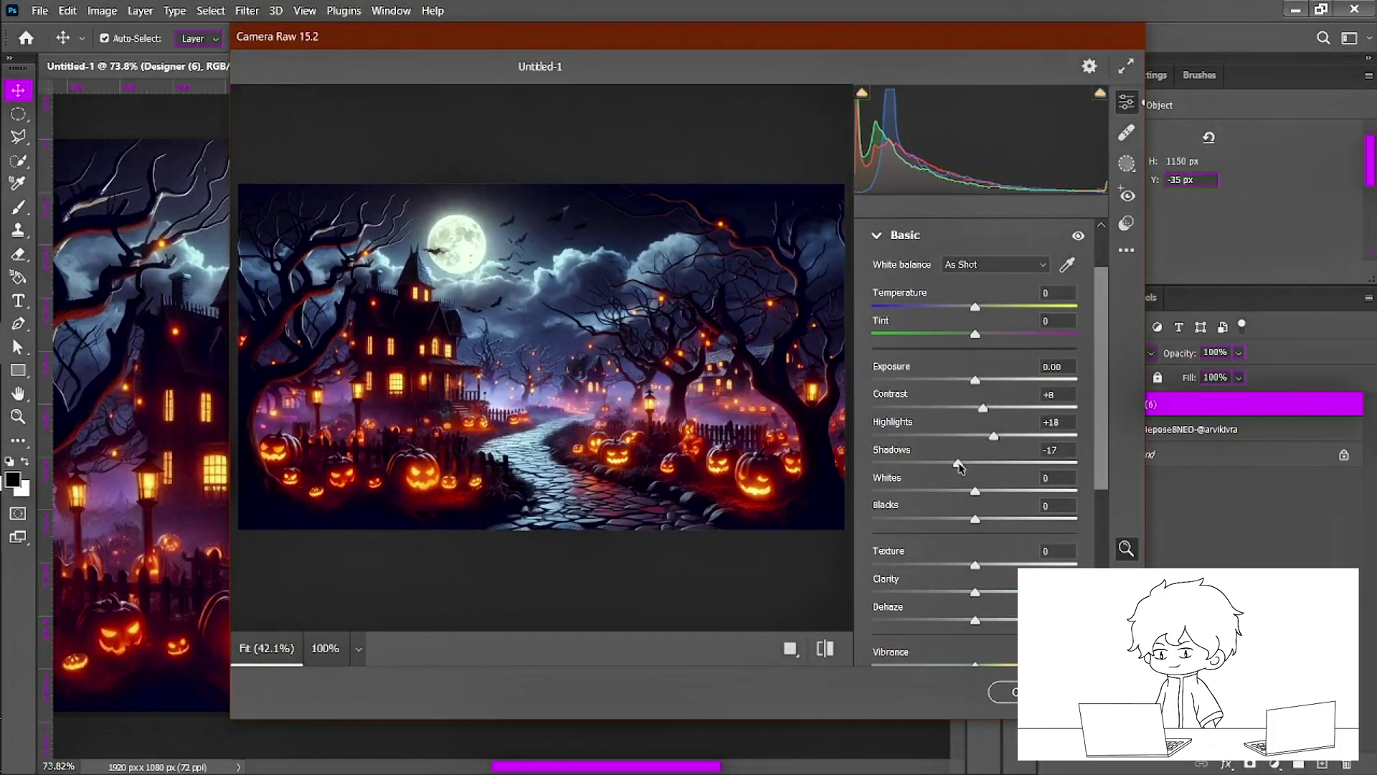
pyautogui.scroll(-3, 990, 593)
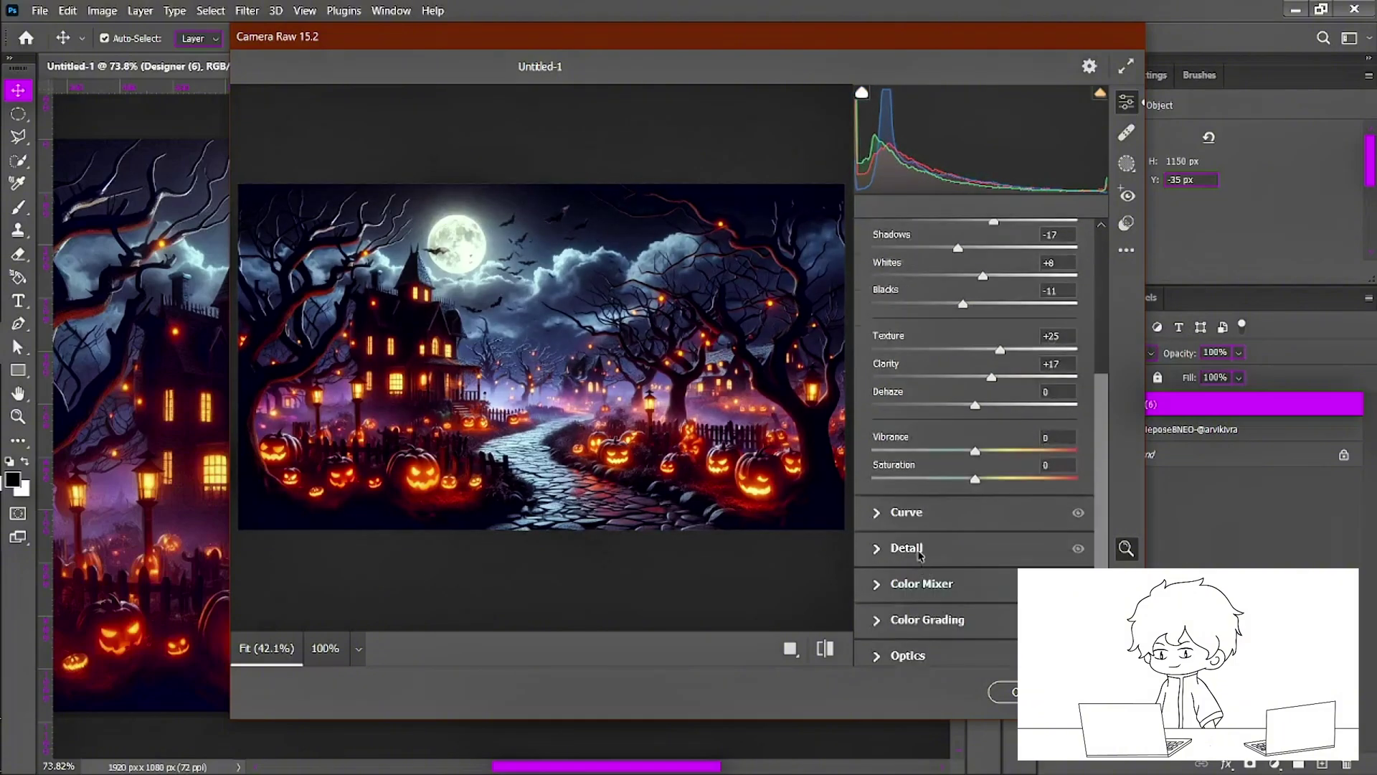
pyautogui.click(910, 549)
pyautogui.moveTo(873, 459); pyautogui.dragTo(1040, 458)
pyautogui.moveTo(873, 495); pyautogui.dragTo(1017, 496)
# - Raise the Color Mixer saturation of reds to +13 and oranges to +14, and apply the Camera Raw filter
pyautogui.click(928, 604)
pyautogui.scroll(3, 931, 510)
pyautogui.click(891, 409)
pyautogui.click(928, 348)
pyautogui.moveTo(975, 397); pyautogui.dragTo(989, 397)
pyautogui.moveTo(975, 425); pyautogui.dragTo(990, 426)
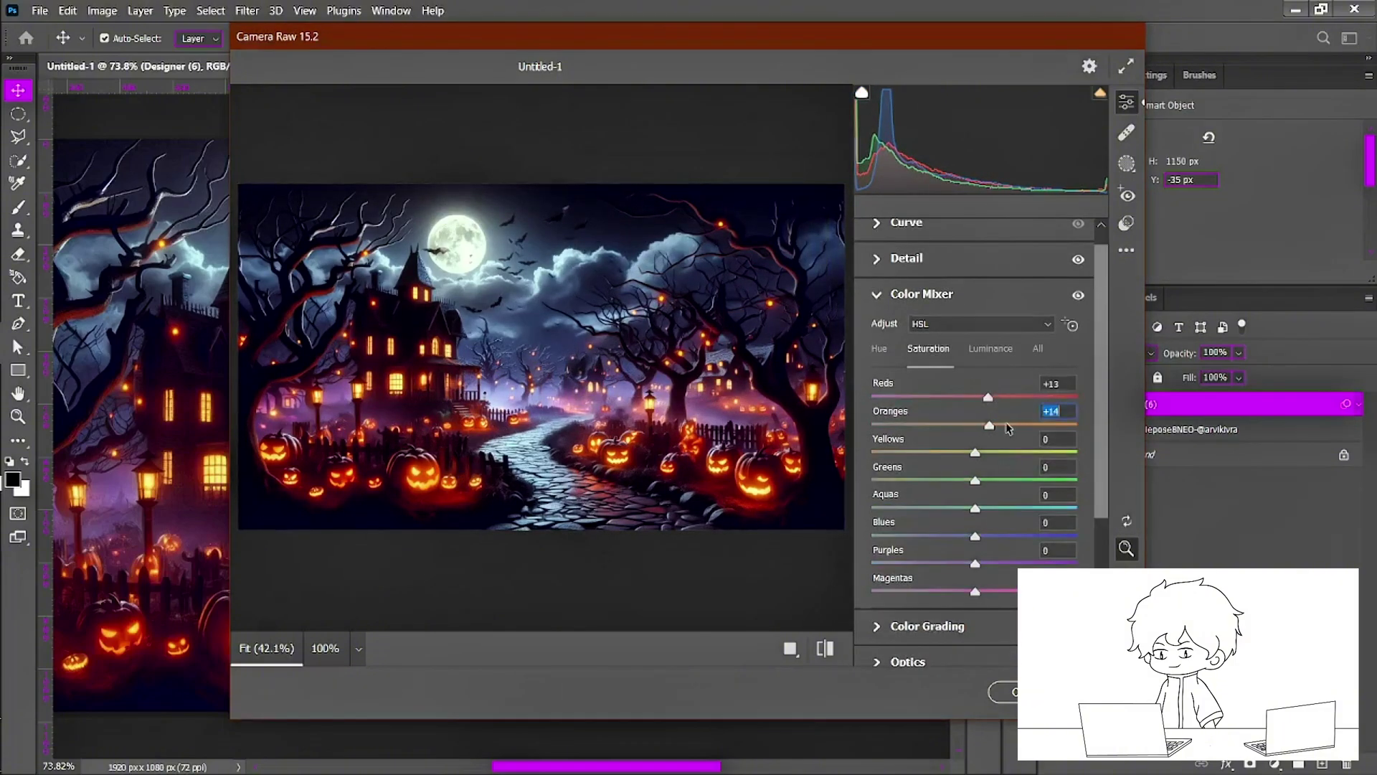
pyautogui.click(1004, 692)
# - Bring the werewolf in front of the Halloween background and shift it slightly lower on the canvas
pyautogui.scroll(-3, 493, 469)
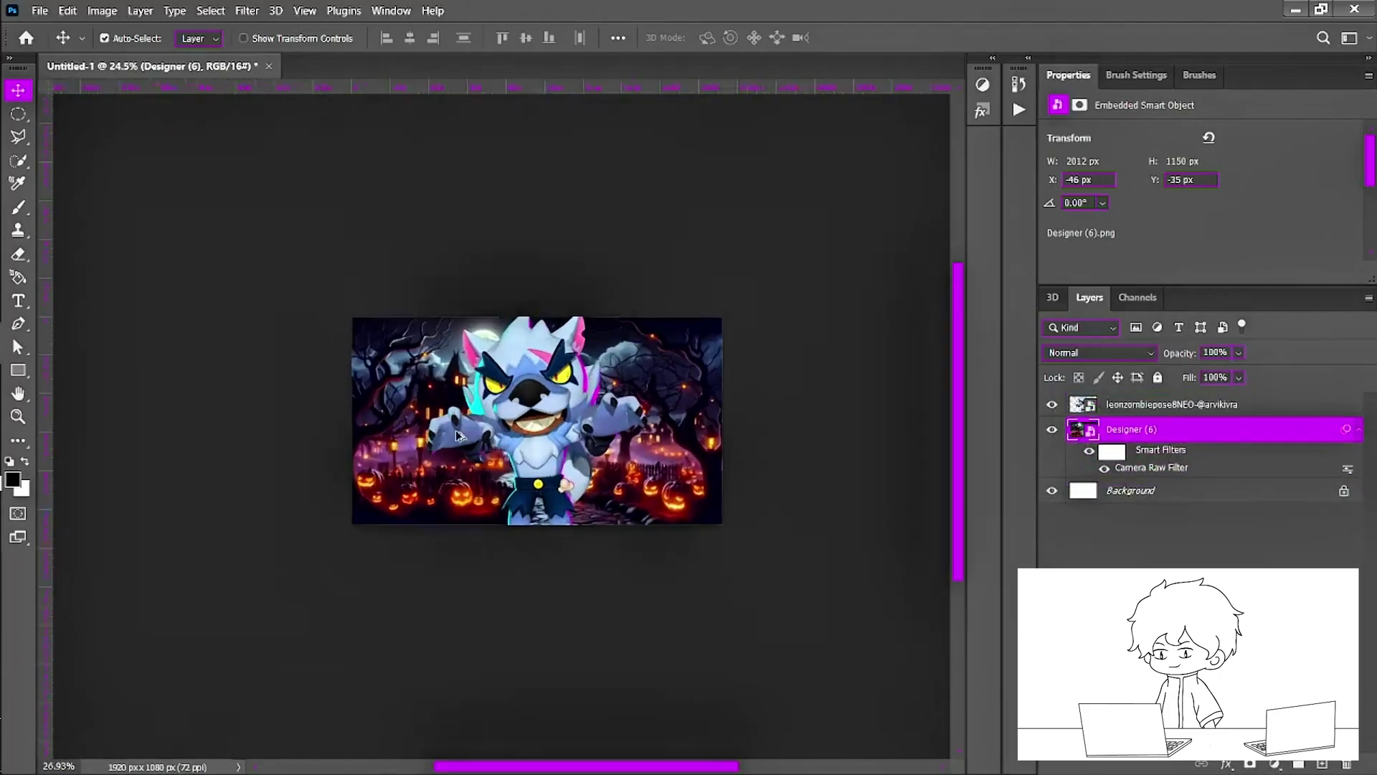
pyautogui.moveTo(492, 466); pyautogui.dragTo(492, 488)
# - Scale the Halloween background up to about 2764 × 1580 px and shift it down and to the left behind the werewolf
pyautogui.click(667, 527)
pyautogui.hotkey('ctrl', 't')
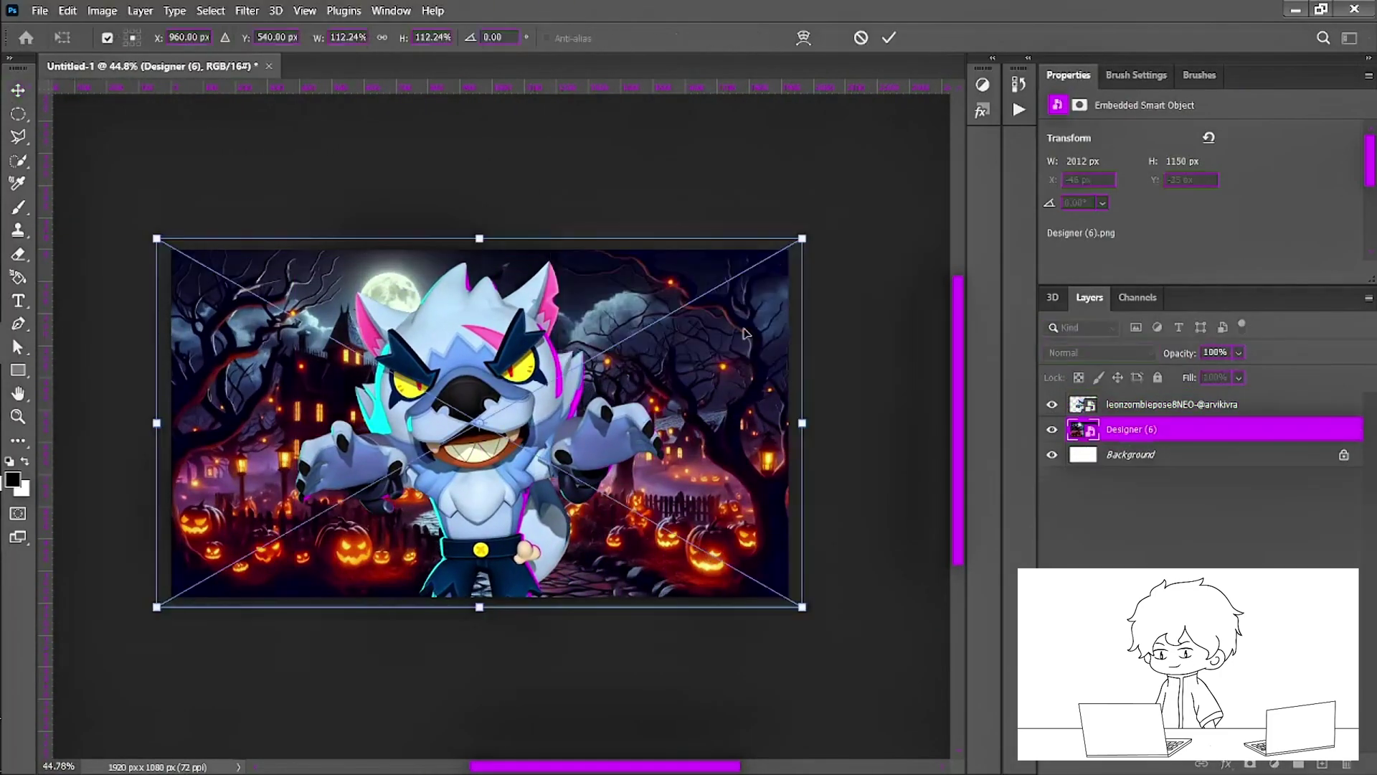
pyautogui.moveTo(803, 608); pyautogui.dragTo(926, 678)
pyautogui.press('Return')
pyautogui.scroll(-3, 689, 555)
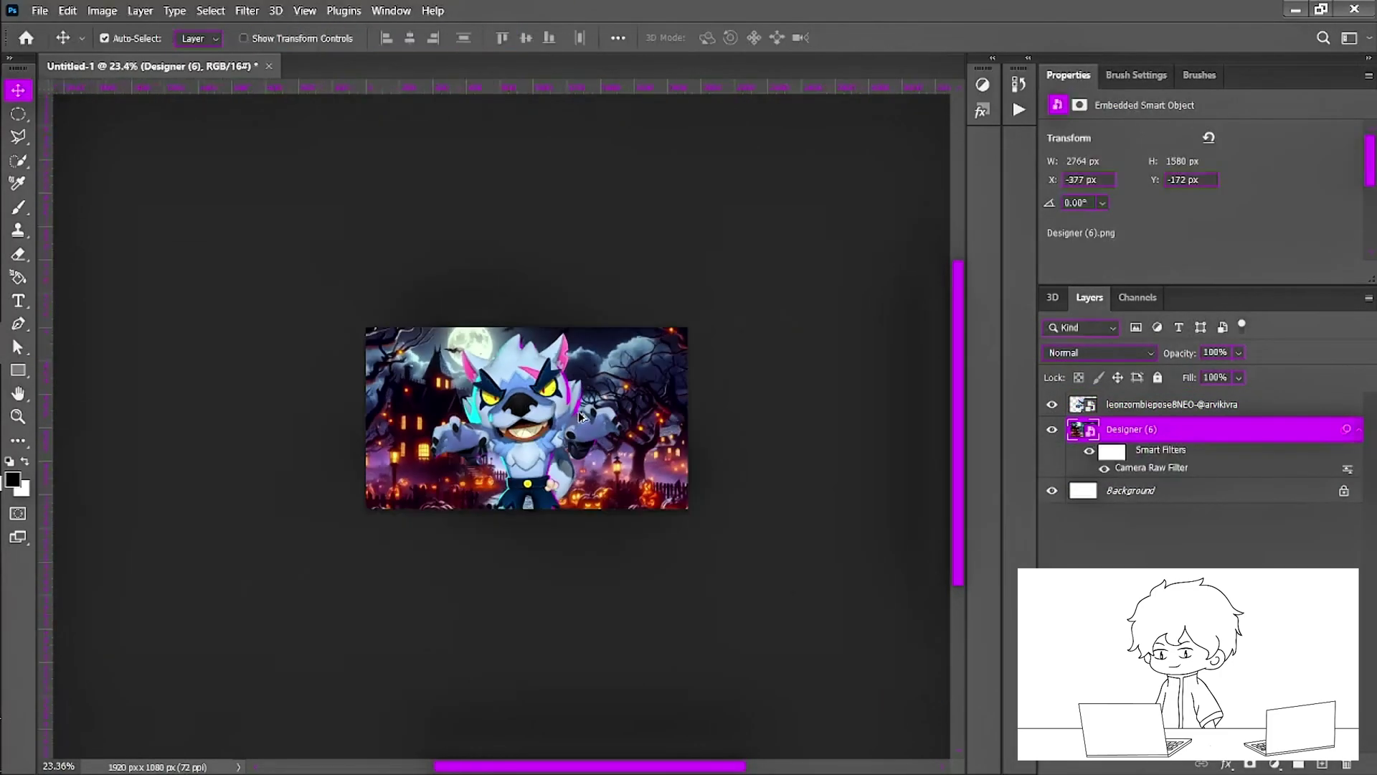
pyautogui.scroll(2, 689, 554)
pyautogui.moveTo(686, 553)
pyautogui.mouseDown()
pyautogui.moveTo(660, 553)
pyautogui.moveTo(663, 574)
pyautogui.mouseUp()
# - Give the werewolf layer a 4 px white outside stroke and a red Linear Dodge (Add) outer glow of 128 px
pyautogui.doubleClick(1291, 406)
pyautogui.click(769, 387)
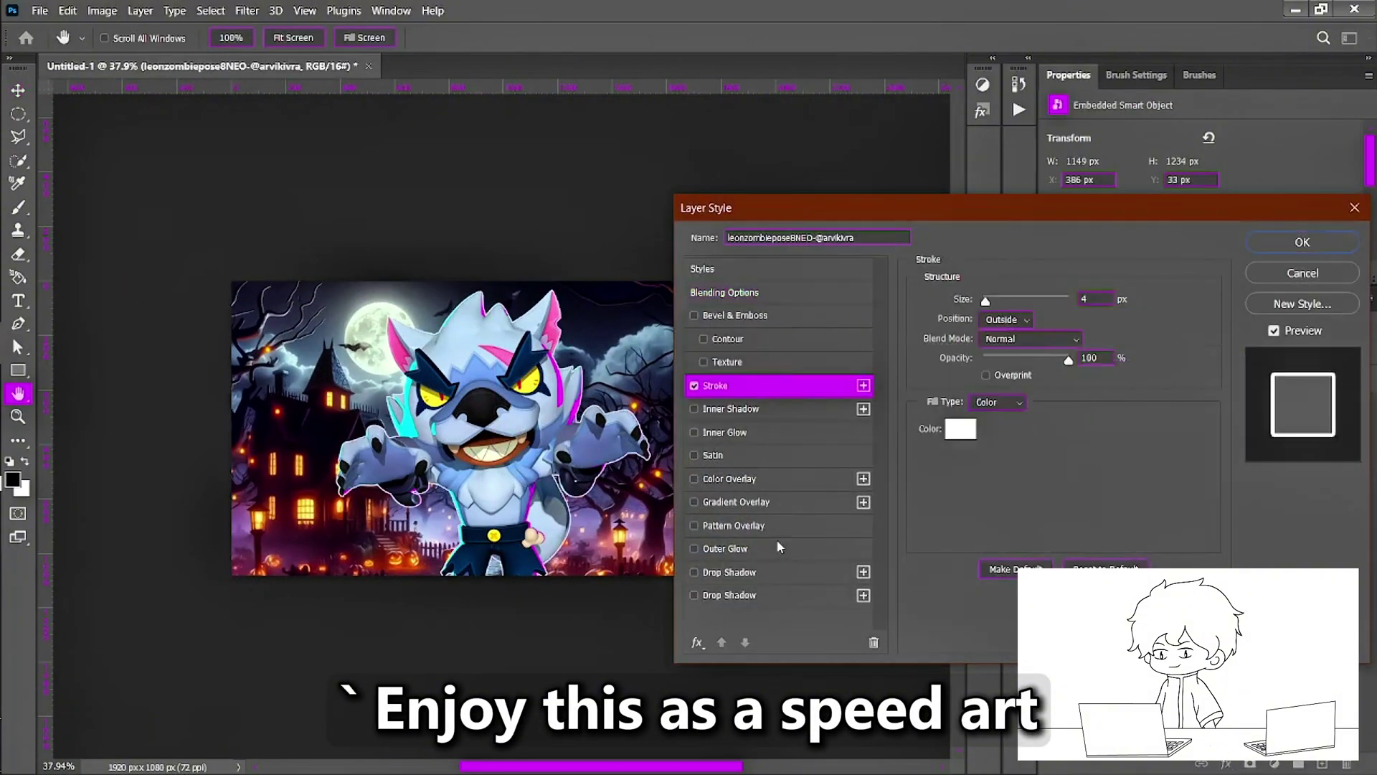
pyautogui.click(765, 550)
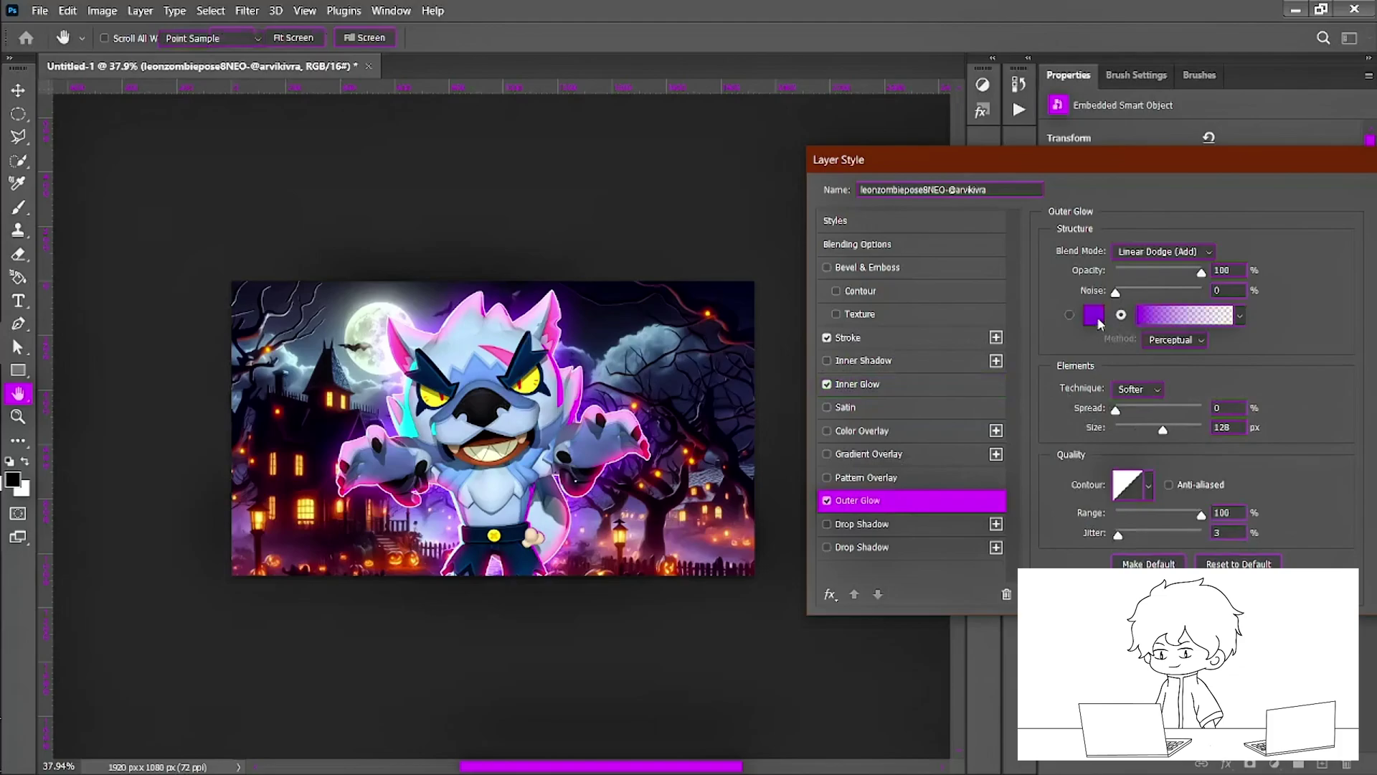
pyautogui.click(1094, 314)
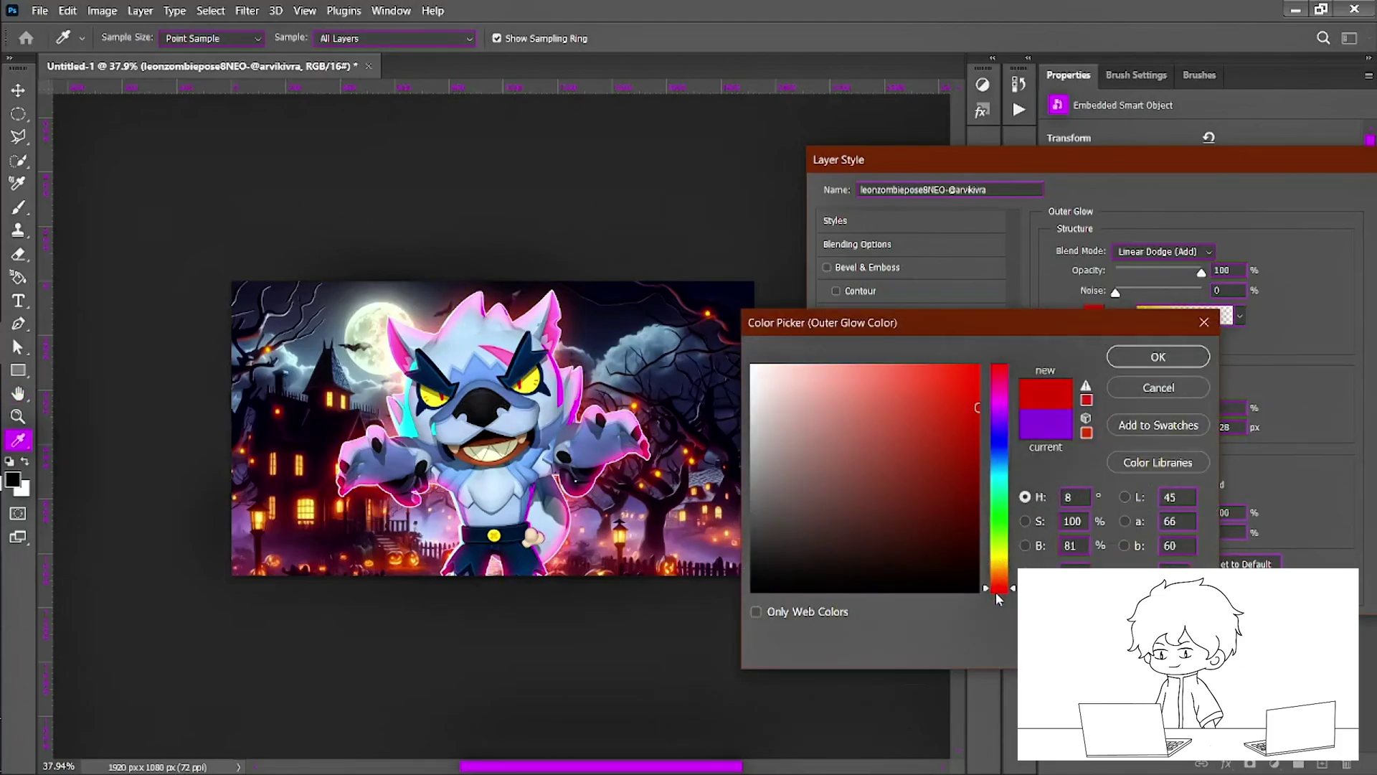
pyautogui.moveTo(1000, 416); pyautogui.dragTo(1001, 590)
pyautogui.click(1158, 356)
# - Recolour the werewolf's 57 px Linear Dodge (Add) inner glow to purple and apply the layer style
pyautogui.click(857, 384)
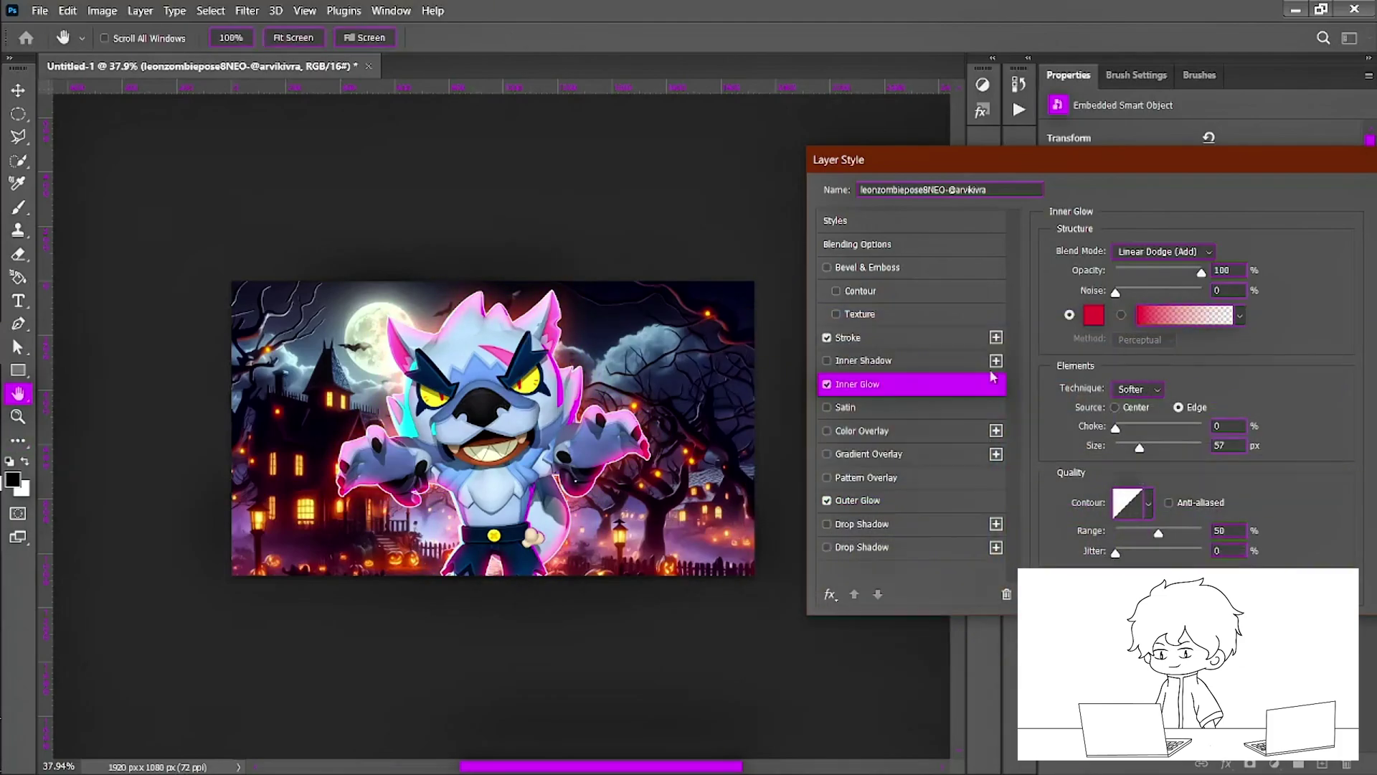
pyautogui.click(1094, 315)
pyautogui.moveTo(999, 592); pyautogui.dragTo(999, 409)
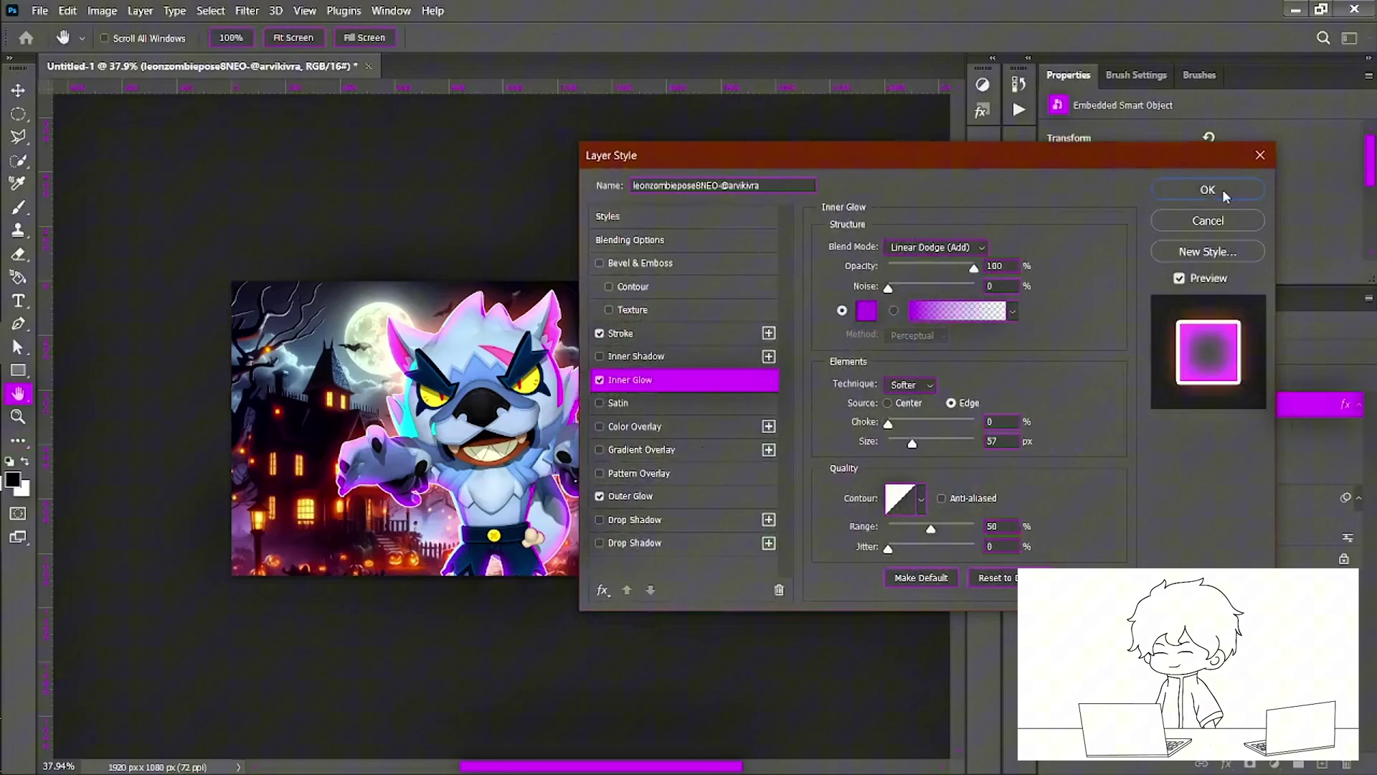
pyautogui.click(1209, 189)
pyautogui.press('v')
pyautogui.scroll(-3, 571, 459)
pyautogui.scroll(4, 570, 459)
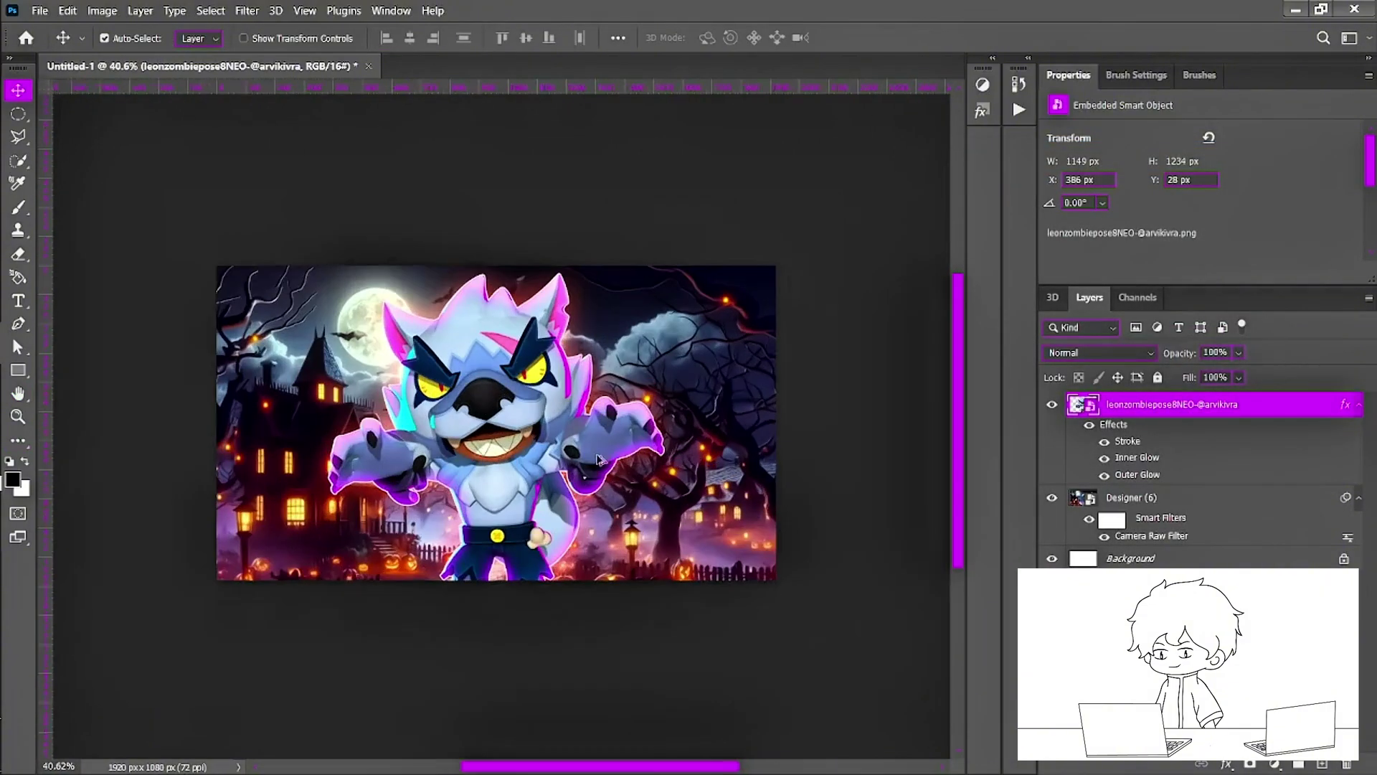
# - Apply a 2 px Iris Blur to the Halloween background, with the focus ellipse stretched vertically around the werewolf
pyautogui.scroll(1, 571, 459)
pyautogui.click(1131, 497)
pyautogui.click(247, 10)
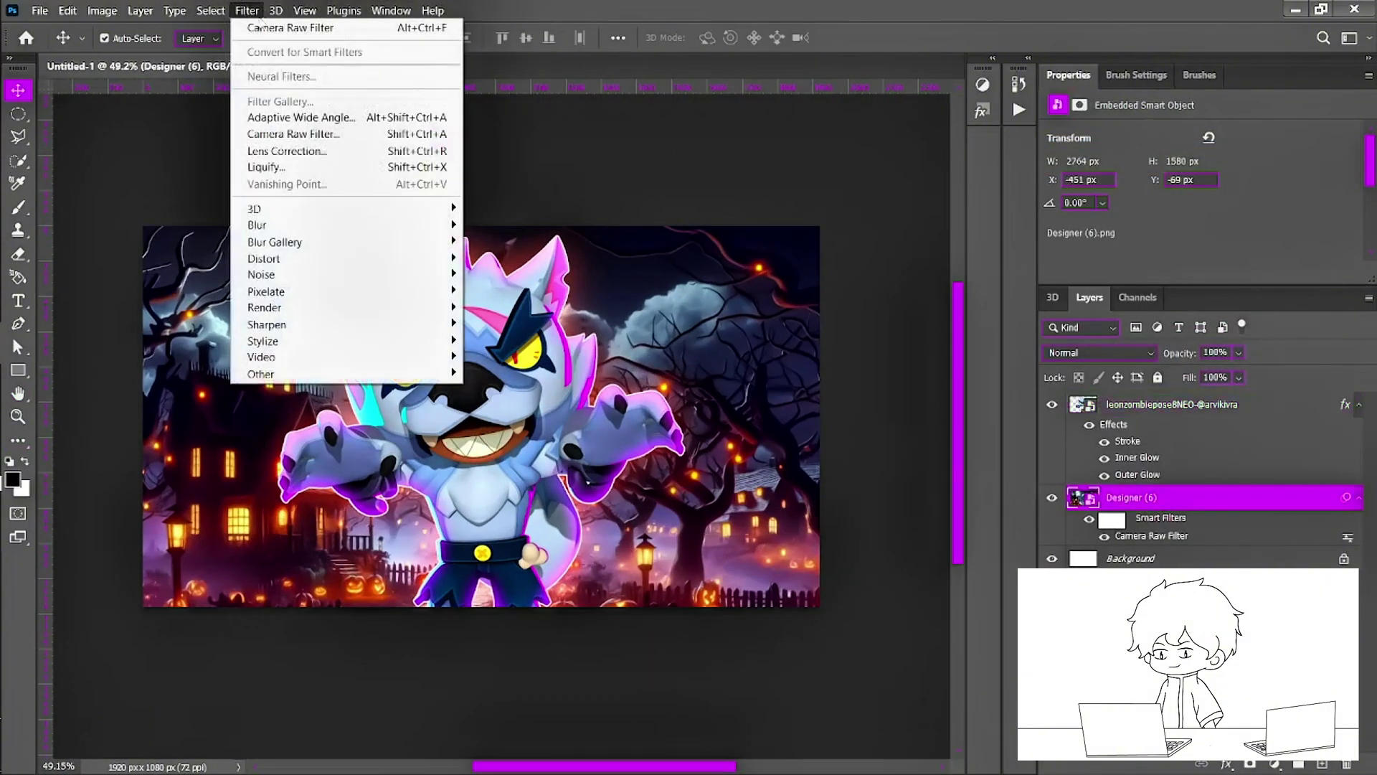
pyautogui.moveTo(363, 240)
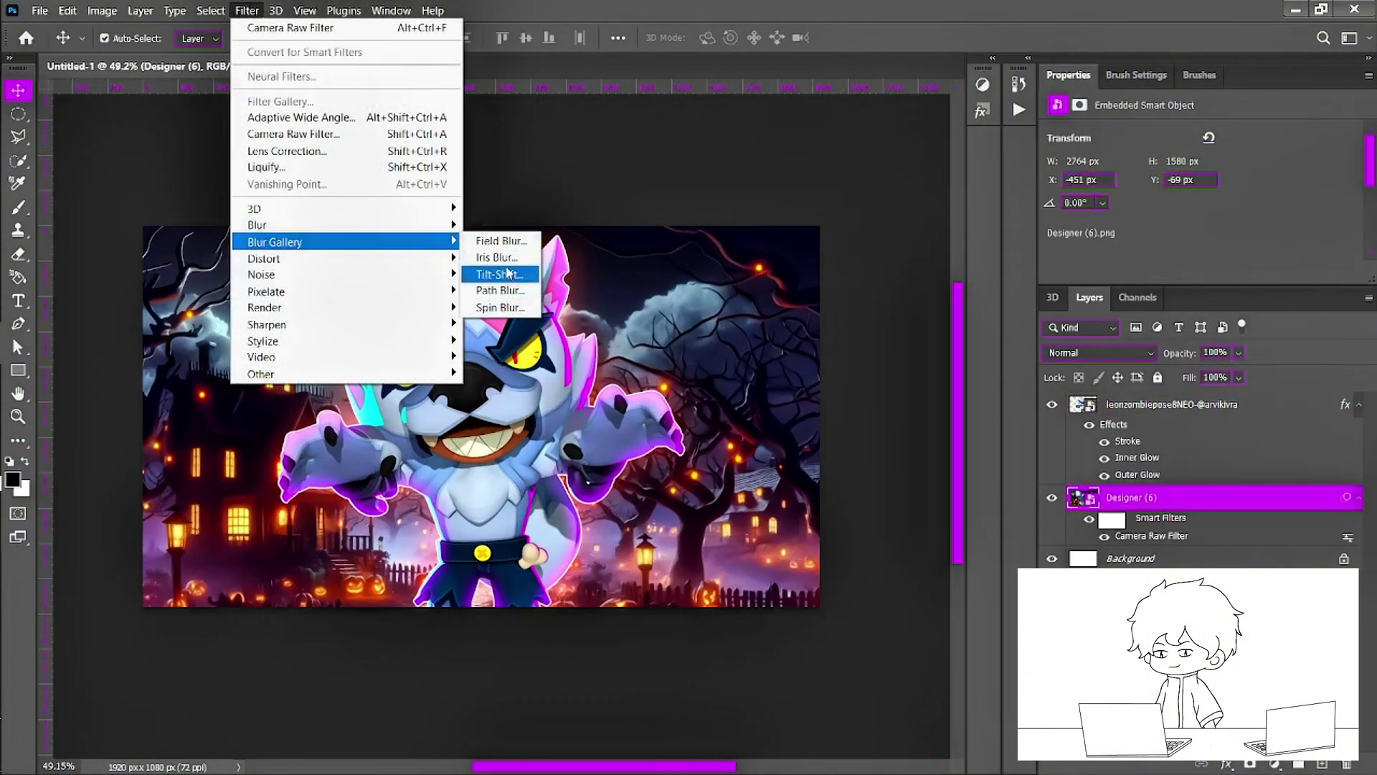
pyautogui.click(506, 257)
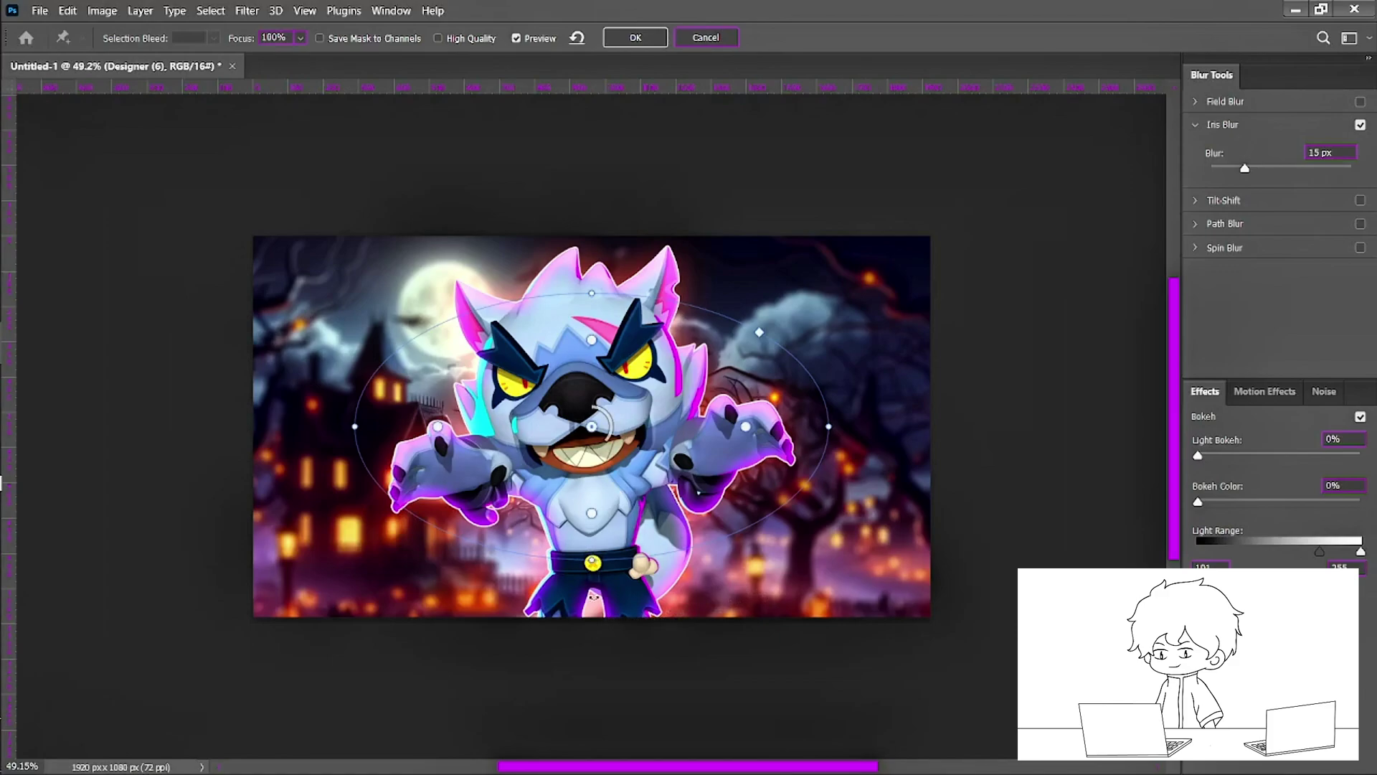
pyautogui.moveTo(592, 560); pyautogui.dragTo(605, 611)
pyautogui.moveTo(608, 438); pyautogui.dragTo(599, 408)
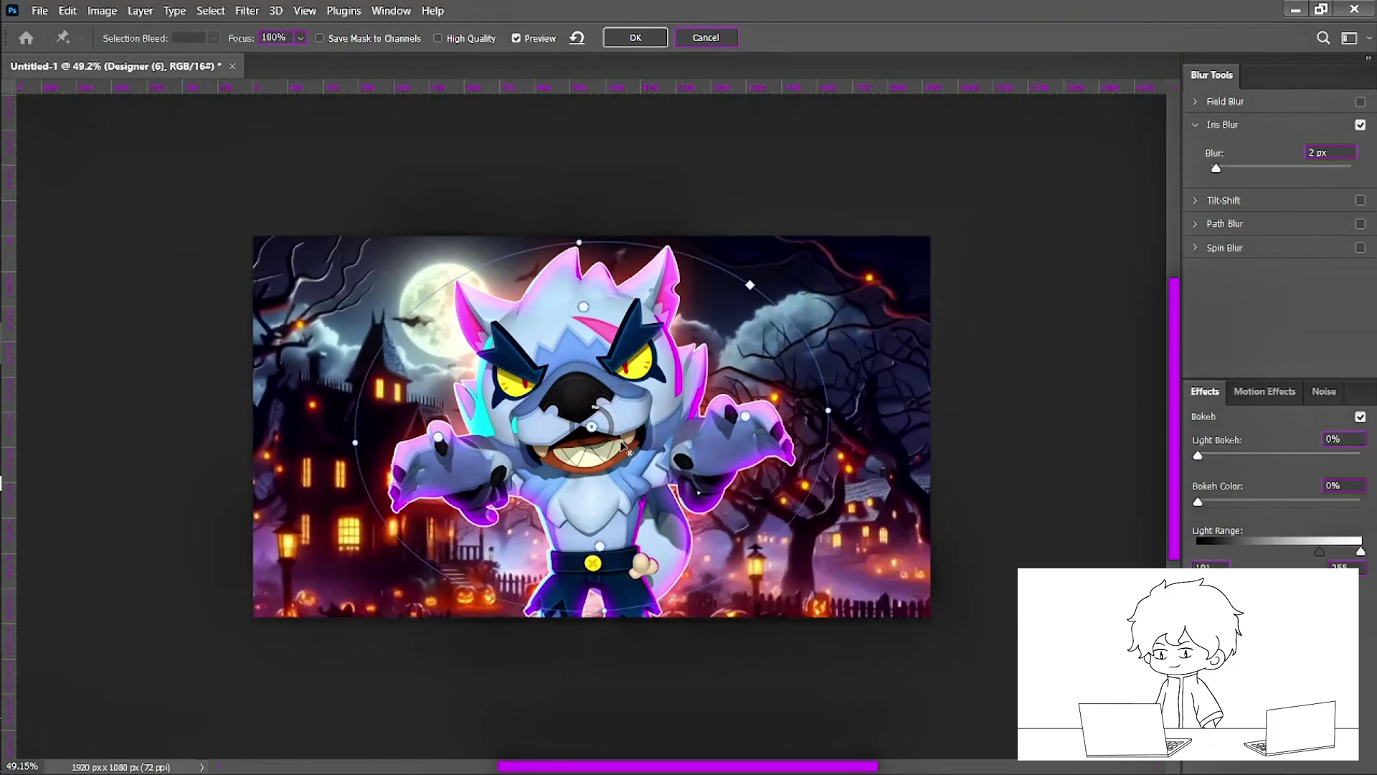
pyautogui.click(629, 40)
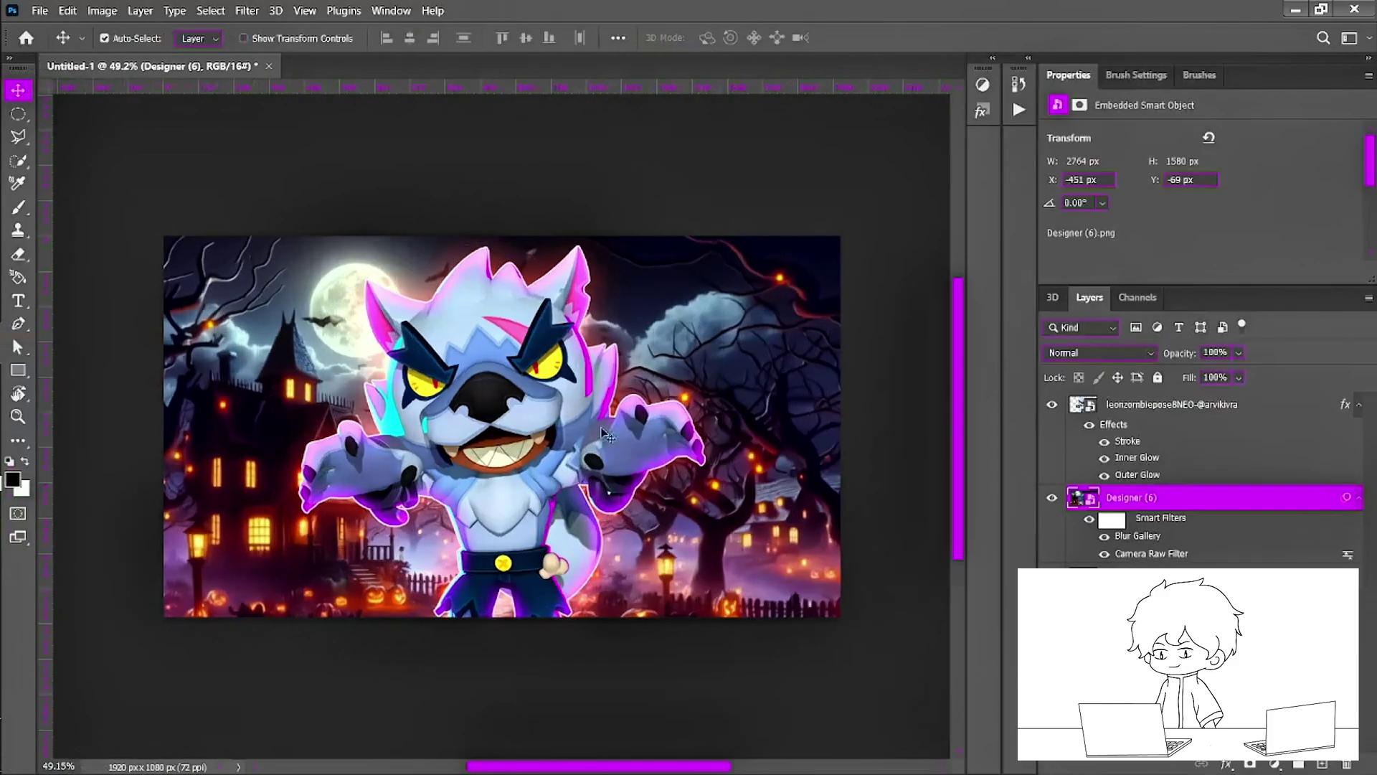
# - Add a new layer above the background and darken the canvas edges with a soft black brush at 5% flow
pyautogui.scroll(-1, 459, 495)
pyautogui.click(1322, 764)
pyautogui.press('b')
pyautogui.moveTo(574, 439); pyautogui.dragTo(589, 439)
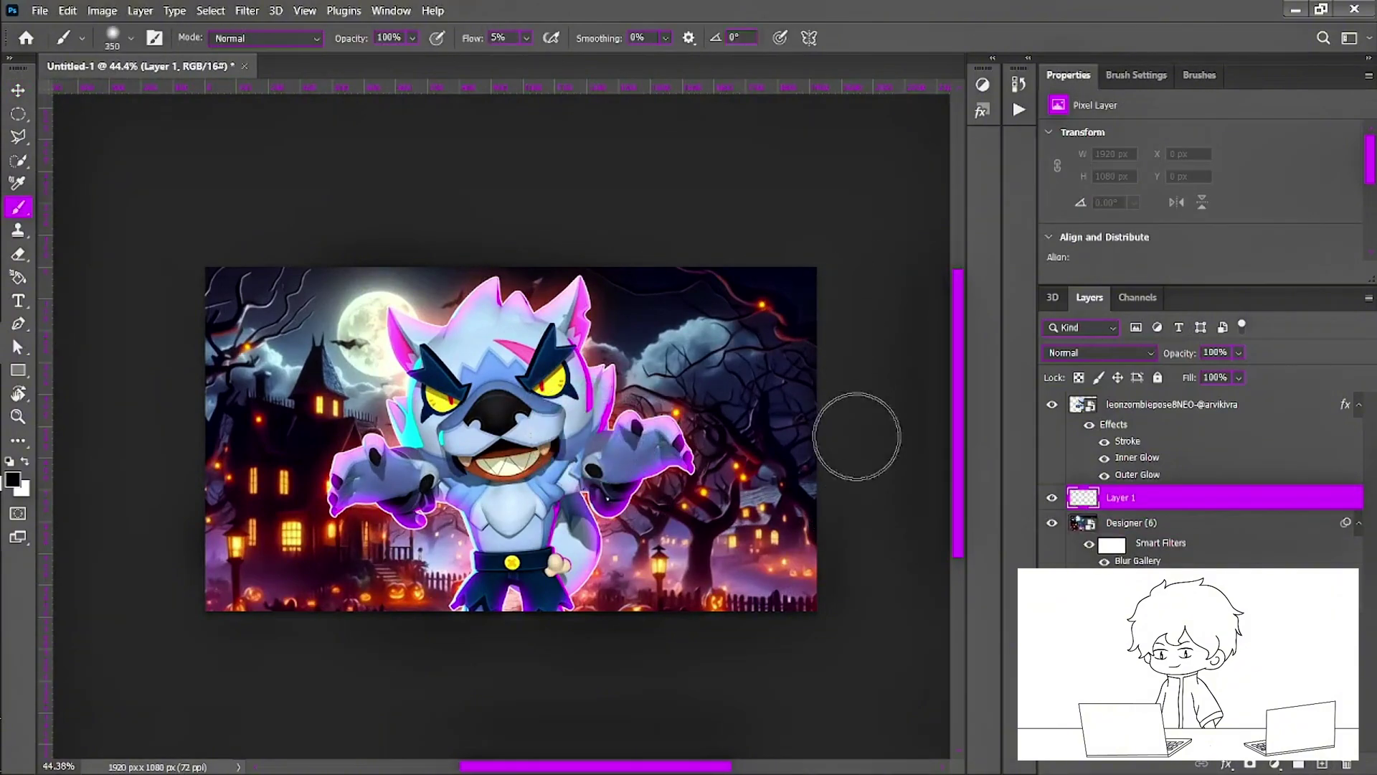
pyautogui.moveTo(857, 436); pyautogui.dragTo(846, 217)
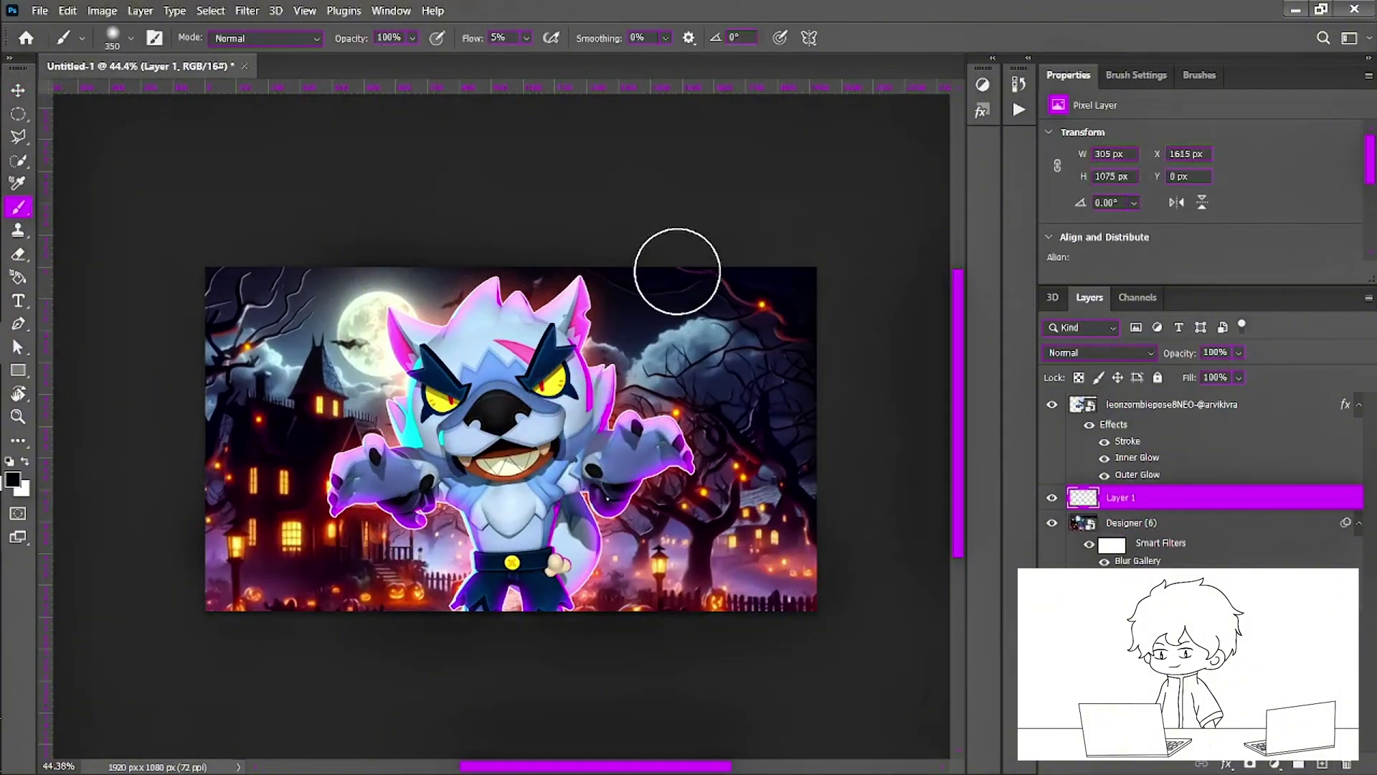
pyautogui.moveTo(163, 419); pyautogui.dragTo(215, 421)
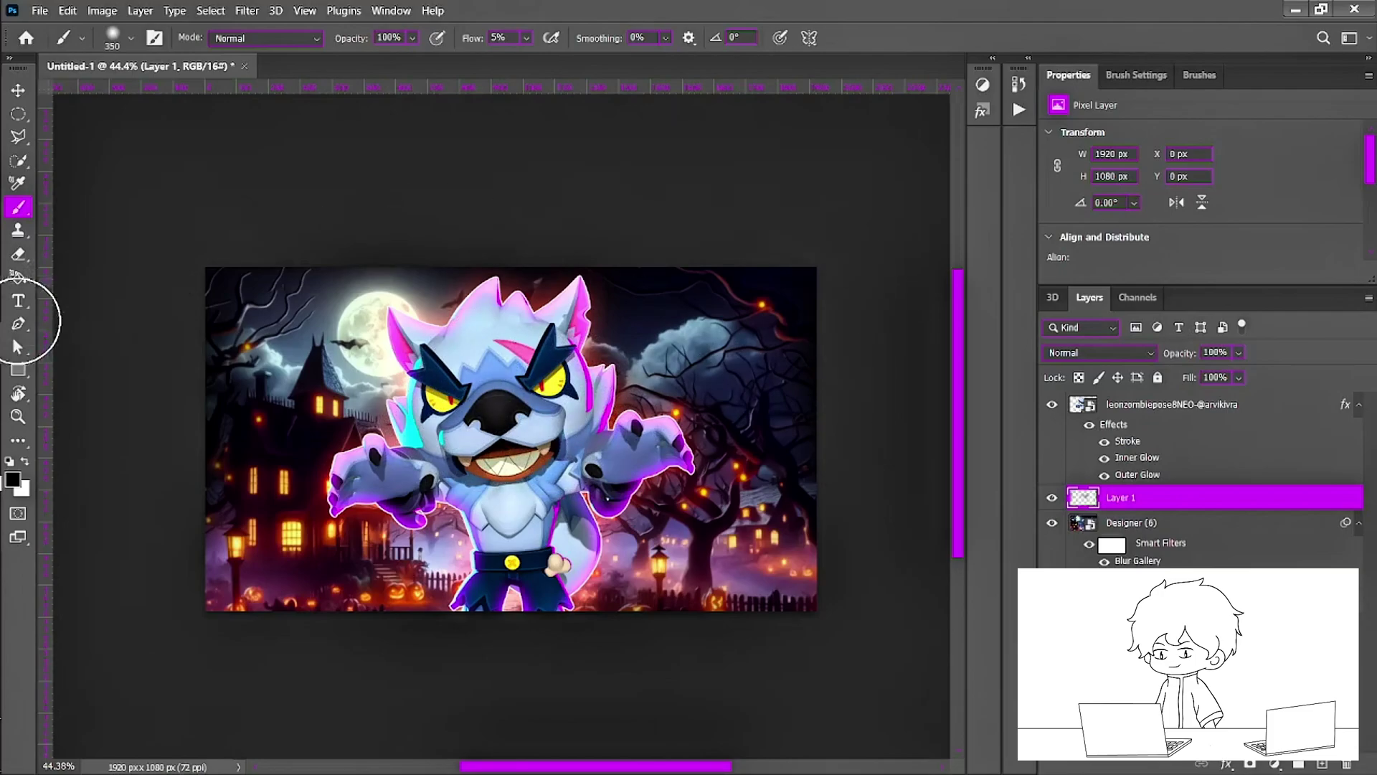
pyautogui.scroll(-3, 430, 438)
pyautogui.scroll(2, 430, 466)
pyautogui.scroll(-4, 435, 467)
pyautogui.scroll(6, 451, 420)
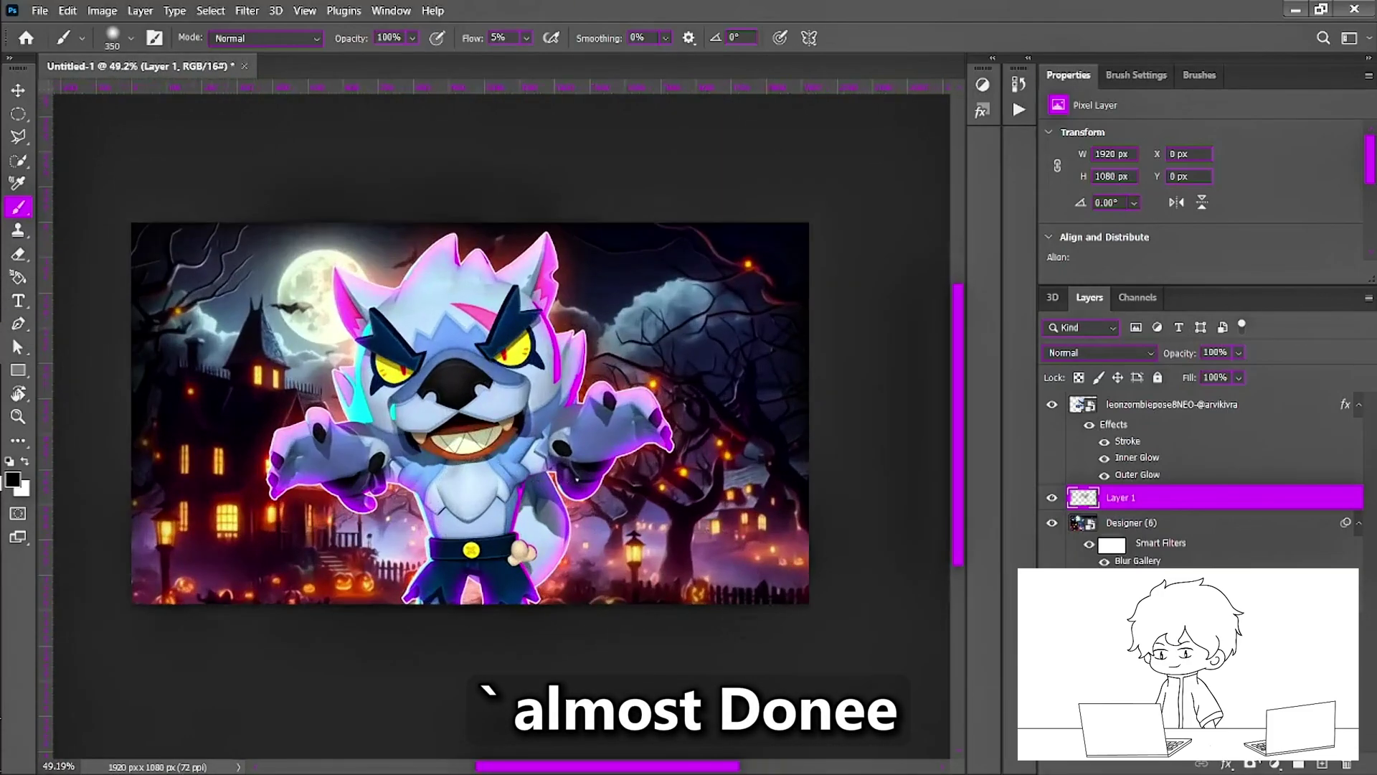
# - Add a purple solid color fill layer above the werewolf and set its blend mode to Linear Dodge (Add)
pyautogui.click(1162, 406)
pyautogui.click(1051, 500)
pyautogui.click(1051, 500)
pyautogui.click(1275, 765)
pyautogui.click(1256, 451)
pyautogui.click(1158, 357)
pyautogui.click(1102, 353)
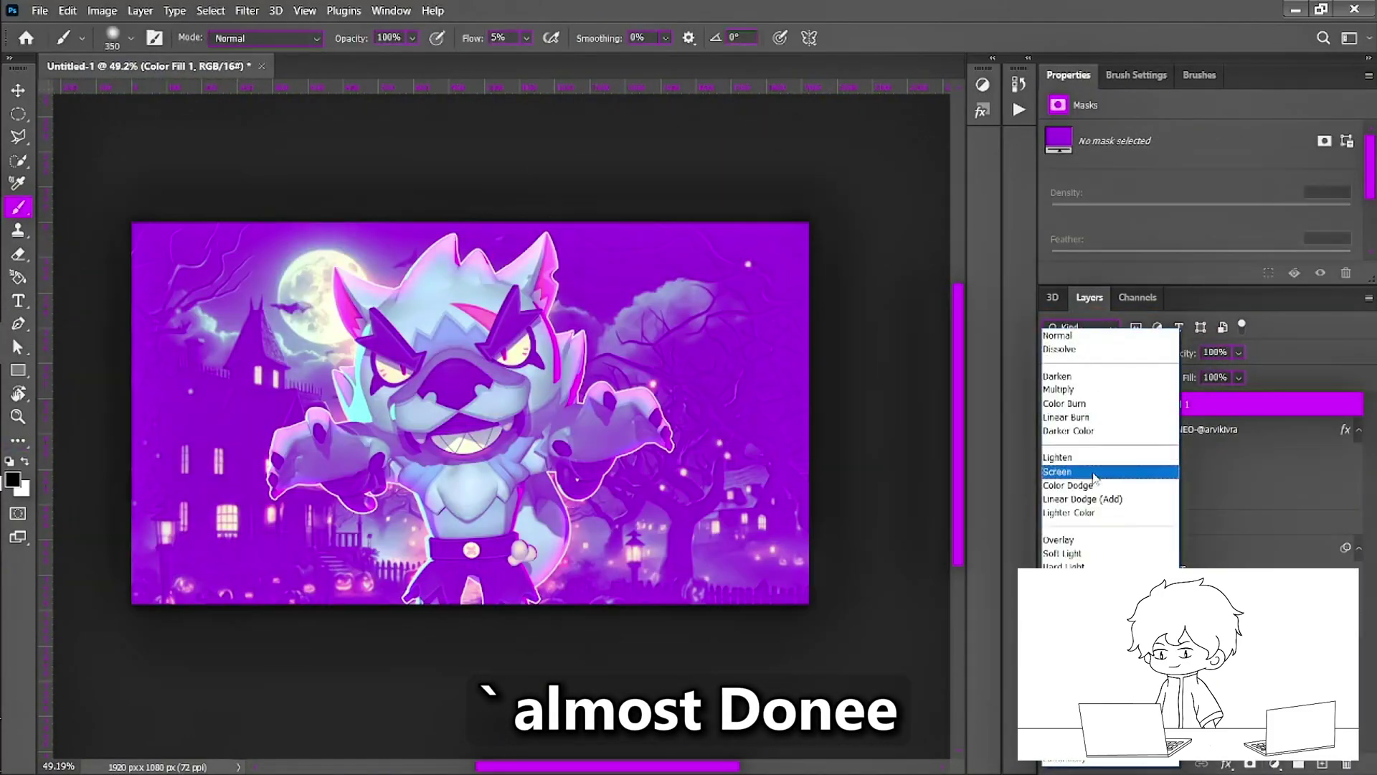
pyautogui.click(1097, 498)
# - Invert the purple fill's layer mask and paint soft white strokes on it to cast purple light around the werewolf
pyautogui.click(1126, 407)
pyautogui.hotkey('ctrl', 'i')
pyautogui.moveTo(351, 416); pyautogui.dragTo(431, 549)
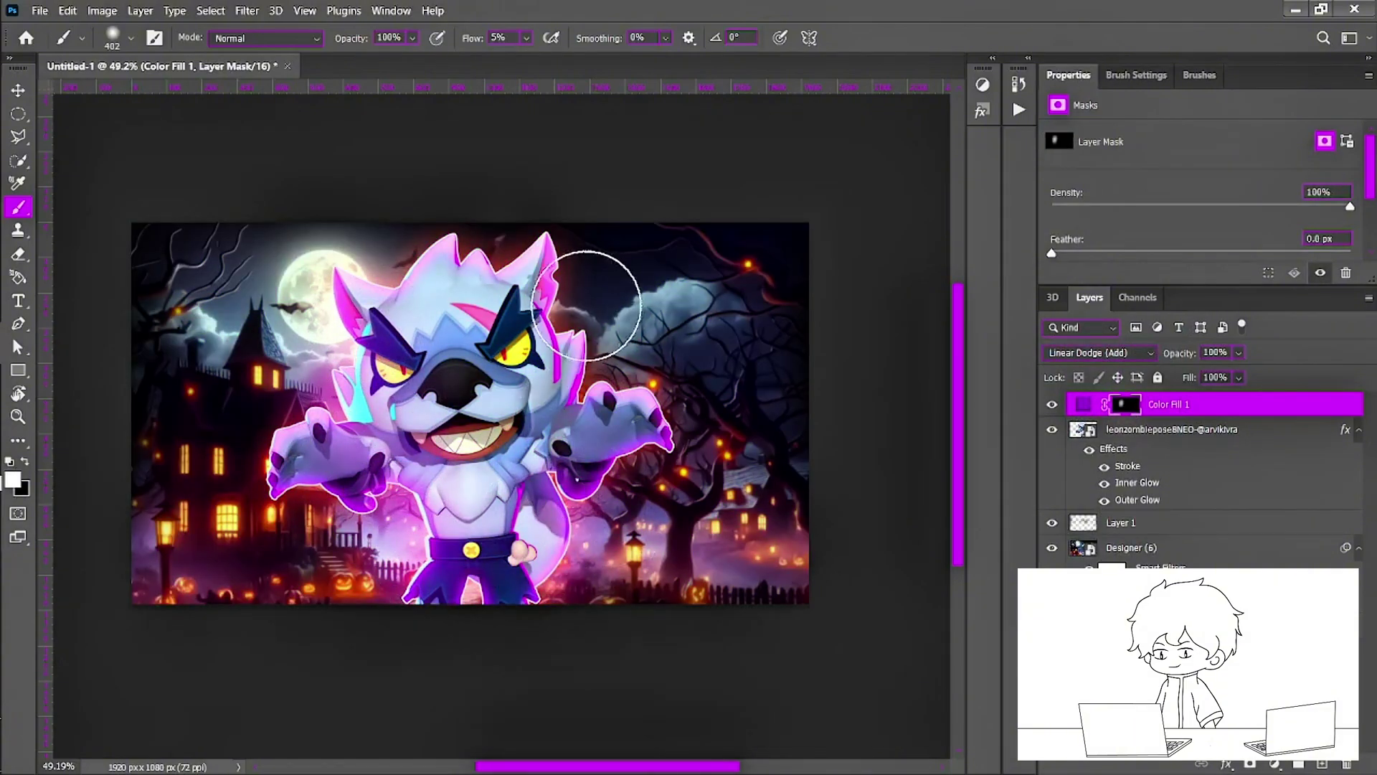
pyautogui.moveTo(587, 305); pyautogui.dragTo(581, 319)
pyautogui.moveTo(442, 251); pyautogui.dragTo(459, 252)
pyautogui.scroll(-4, 550, 372)
pyautogui.scroll(3, 508, 392)
# - Change the werewolf's outer glow colour to purple and its size to 54 px
pyautogui.doubleClick(1275, 431)
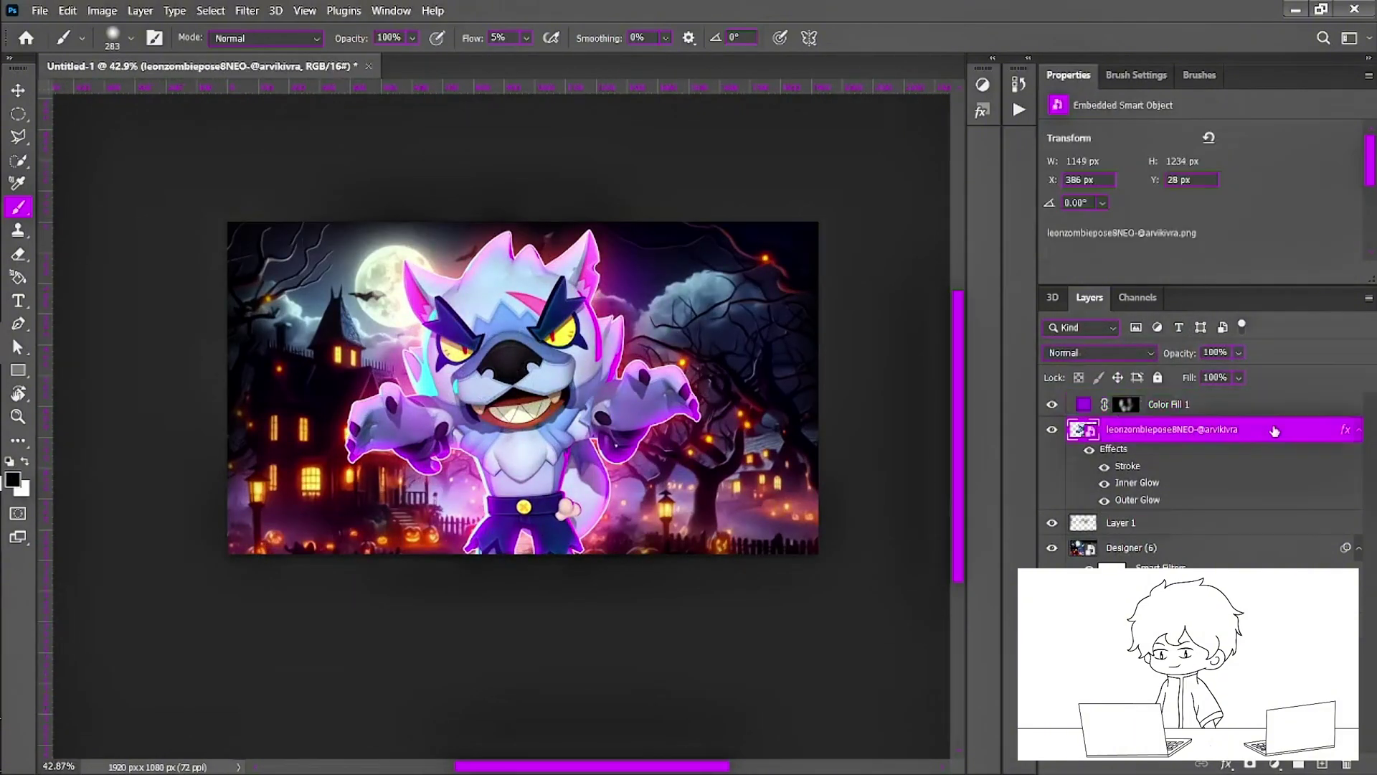
pyautogui.click(643, 495)
pyautogui.moveTo(962, 154); pyautogui.dragTo(1155, 154)
pyautogui.click(1060, 308)
pyautogui.moveTo(1001, 447)
pyautogui.mouseDown()
pyautogui.moveTo(1001, 366)
pyautogui.moveTo(1002, 479)
pyautogui.moveTo(1001, 420)
pyautogui.mouseUp()
pyautogui.click(1159, 357)
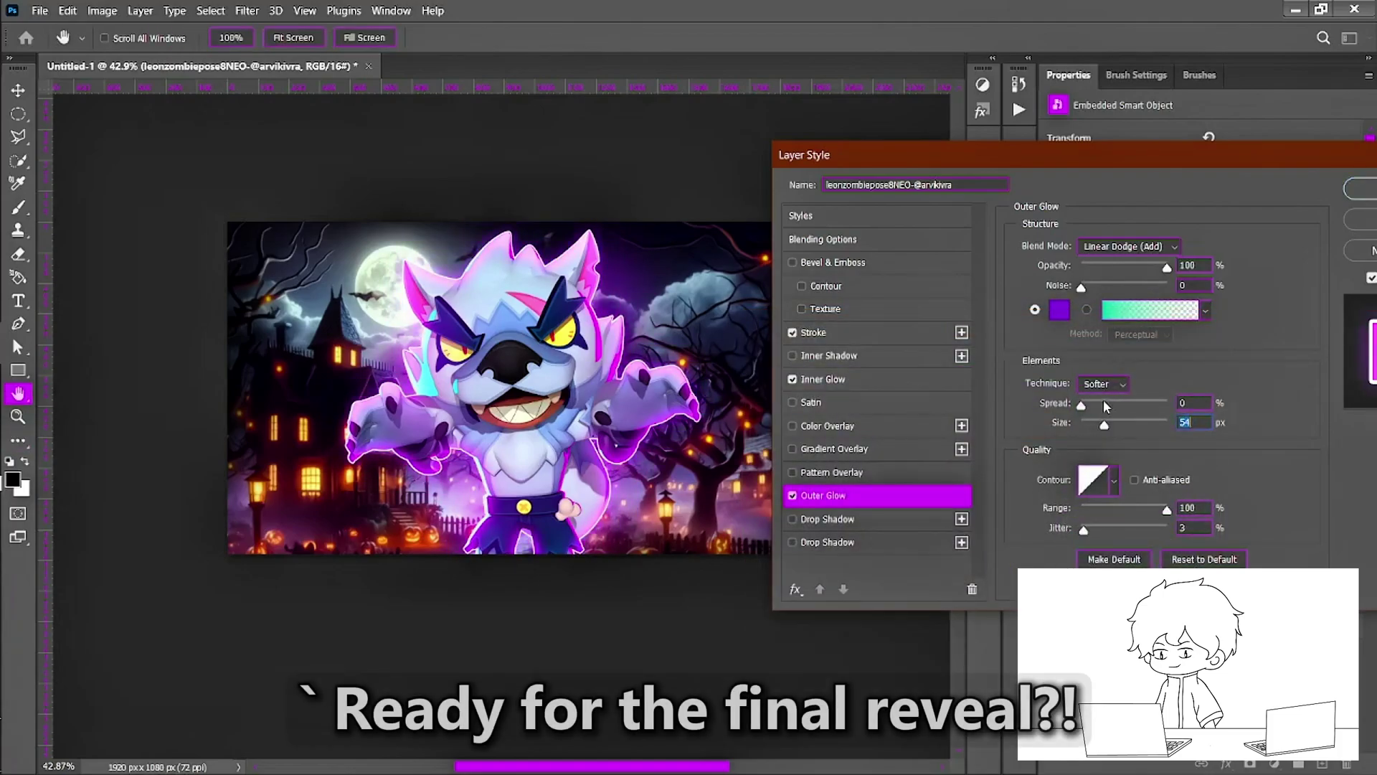